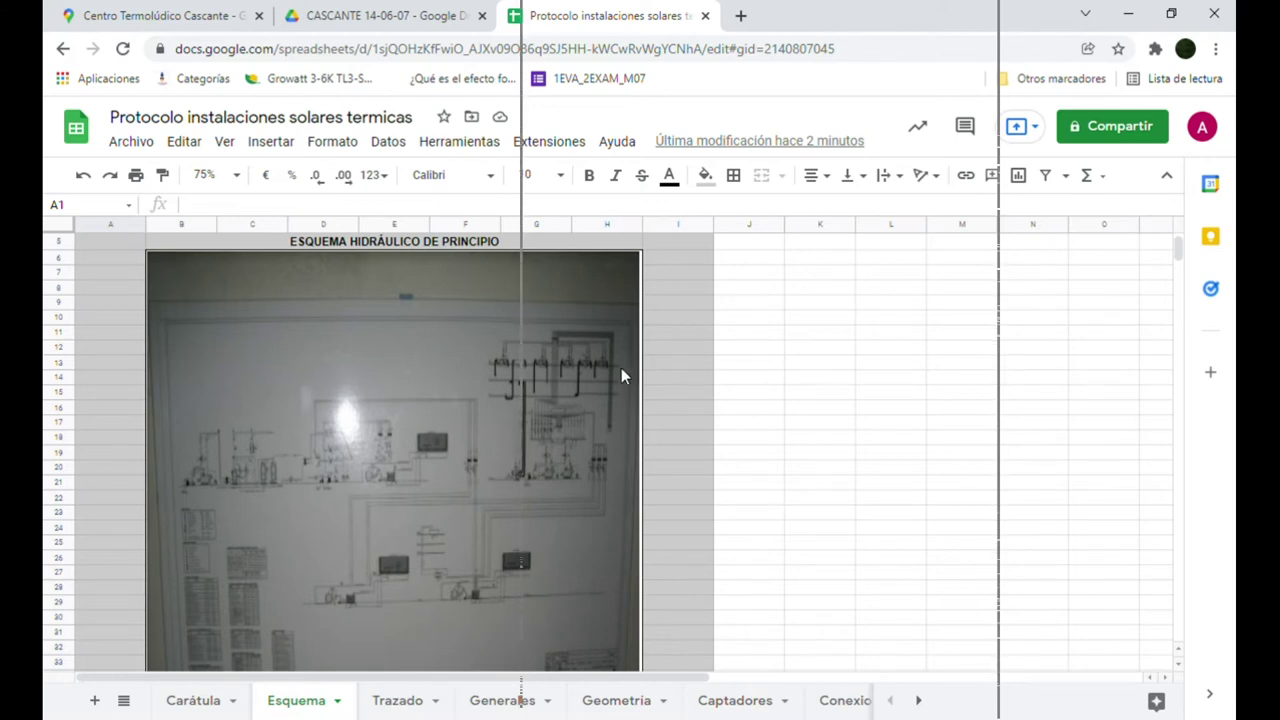
- Review the solar field layout photos on the Trazado sheet, from the collector rows to the aerial view
{"action": "left_click", "coordinate": [395, 702]}
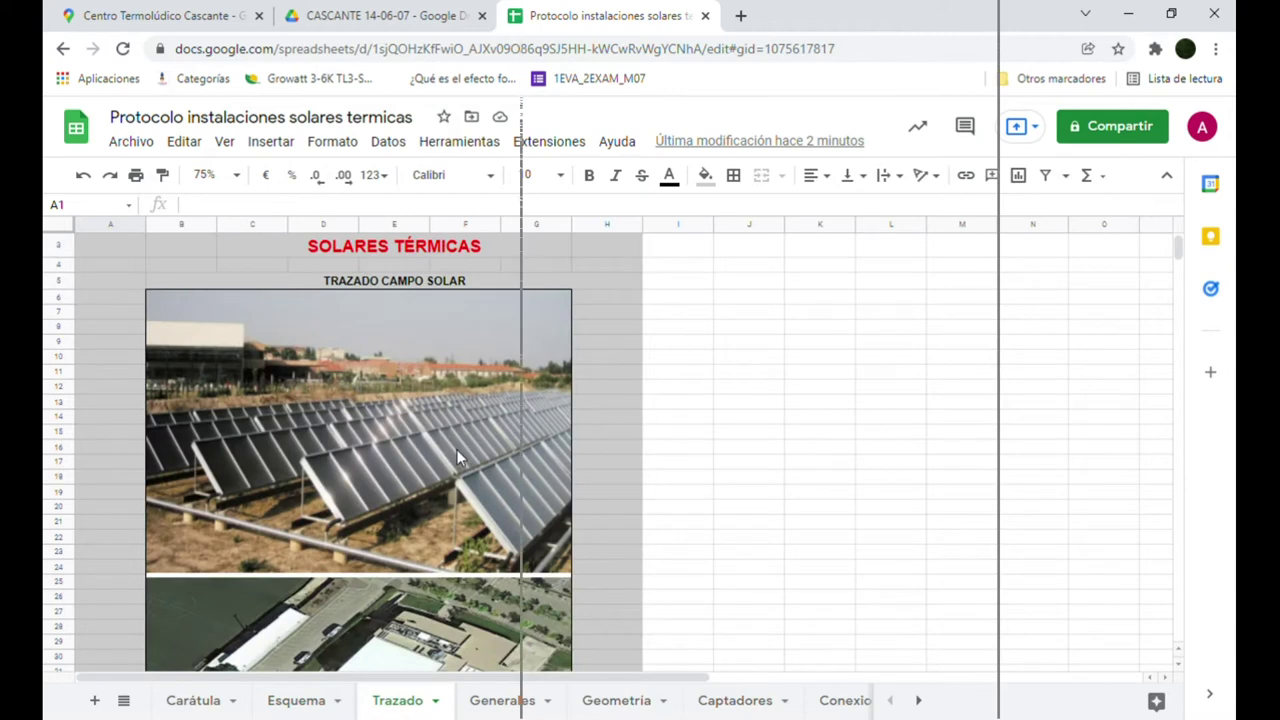
{"action": "scroll", "coordinate": [456, 449], "scroll_direction": "down", "scroll_amount": 2}
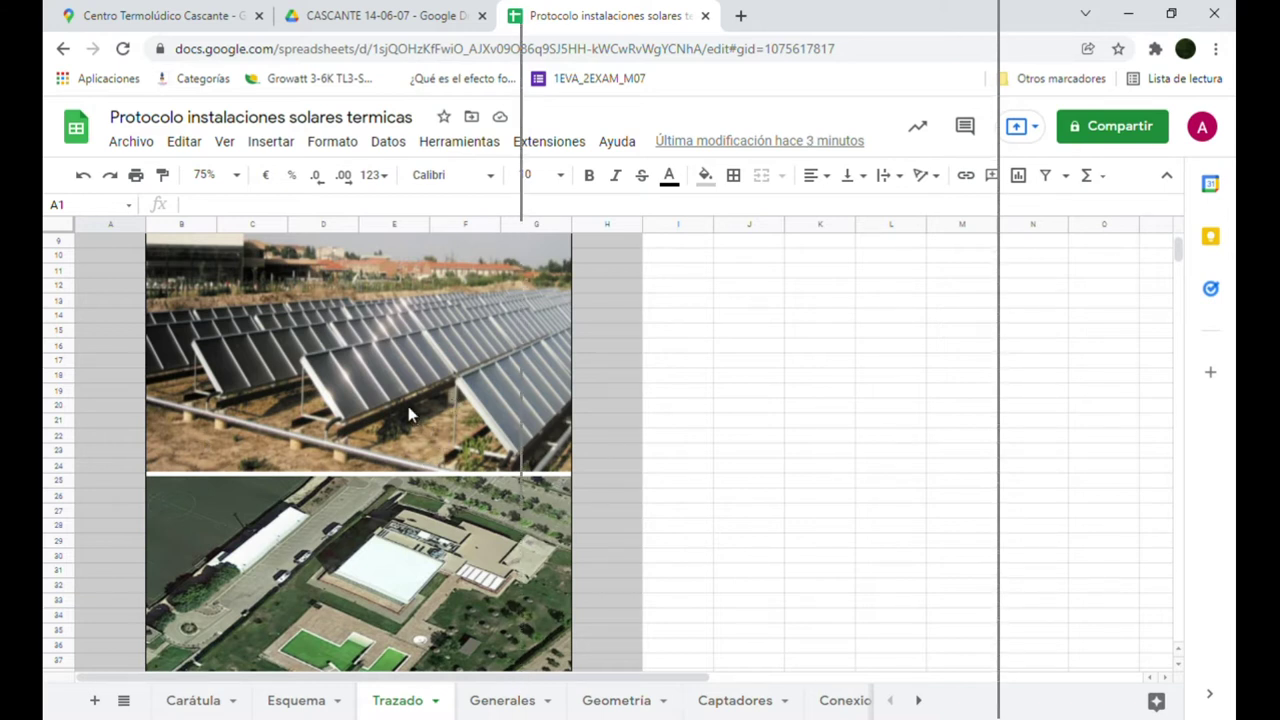
{"action": "scroll", "coordinate": [389, 400], "scroll_direction": "down", "scroll_amount": 1}
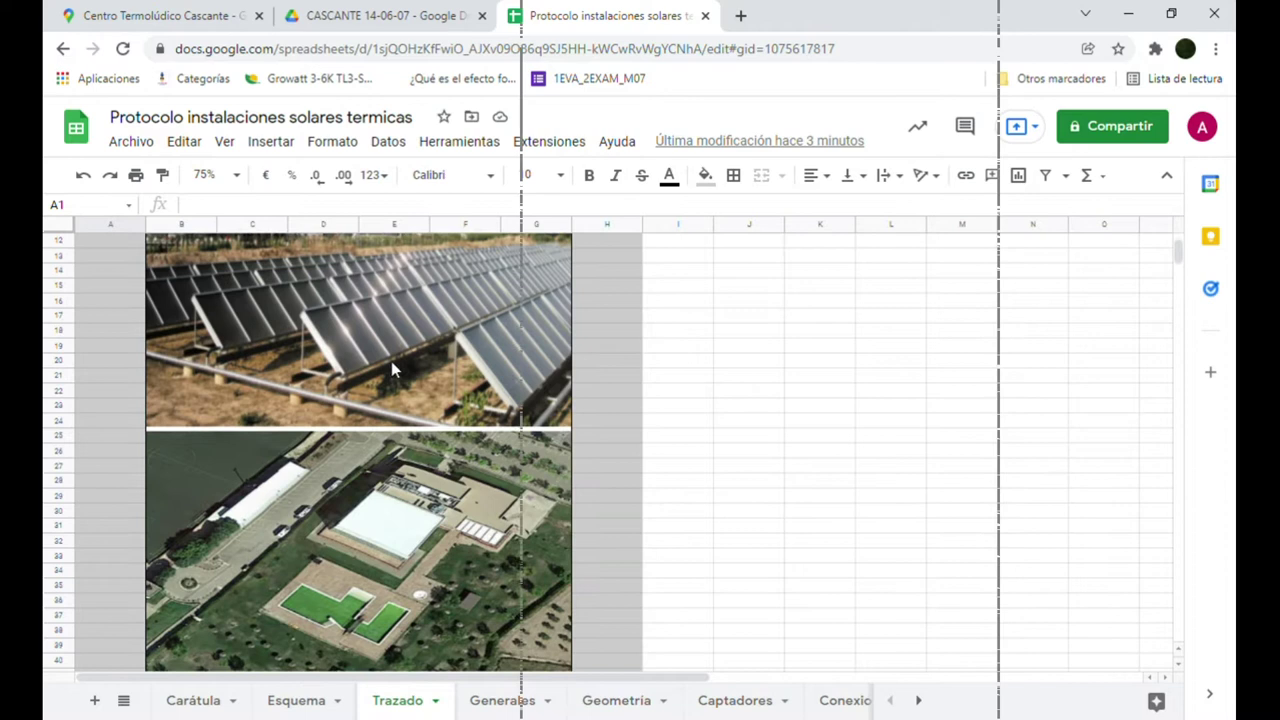
{"action": "scroll", "coordinate": [391, 361], "scroll_direction": "down", "scroll_amount": 3}
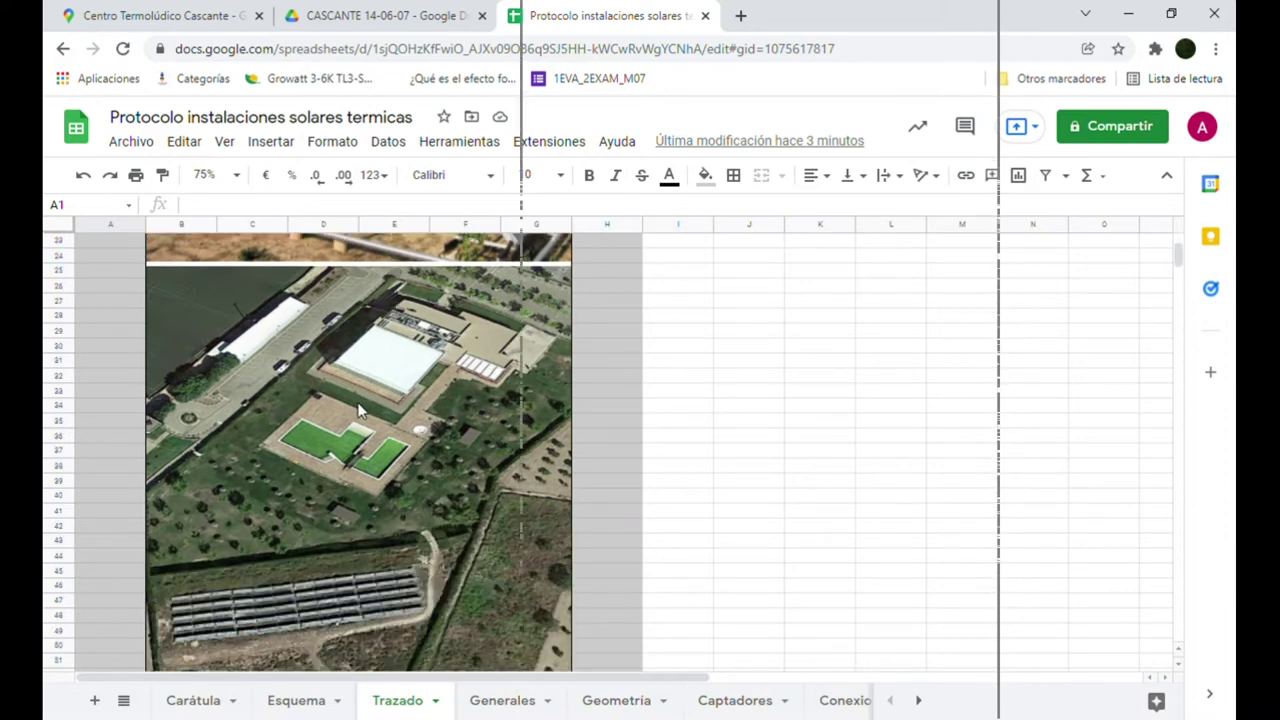
{"action": "scroll", "coordinate": [358, 410], "scroll_direction": "down", "scroll_amount": 1}
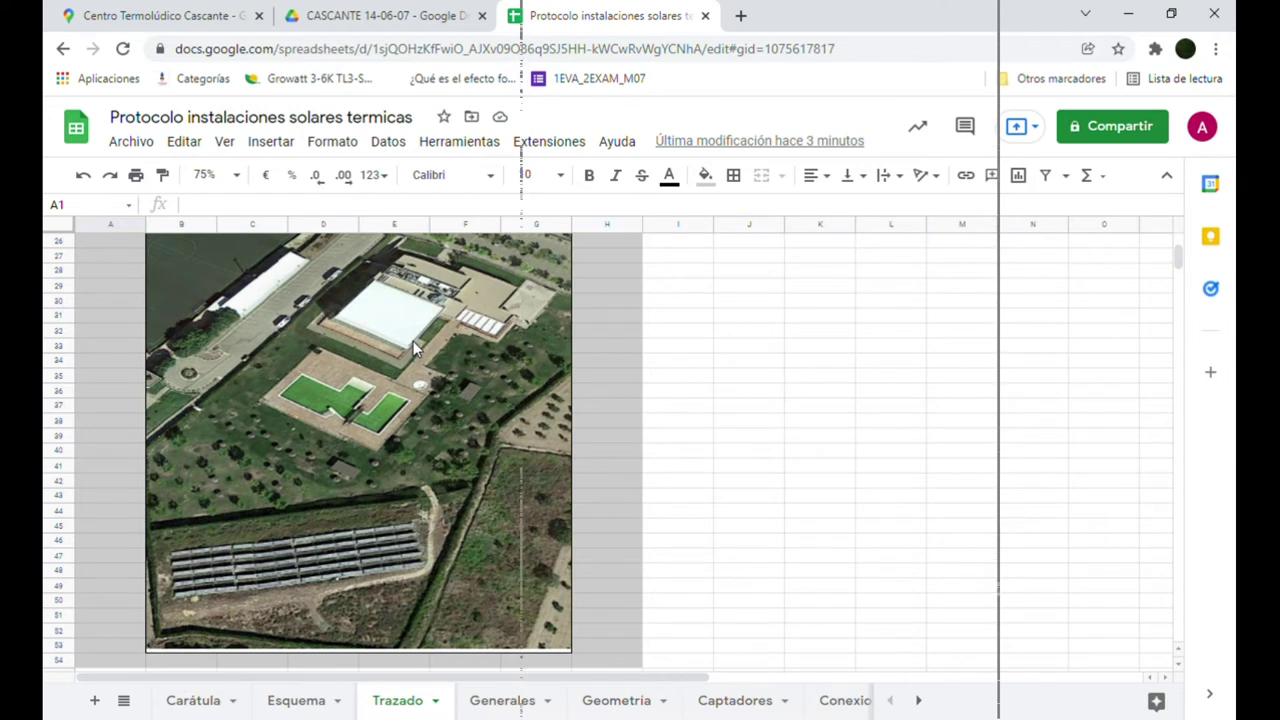
- Review the Generales sheet from the general installation data through to the SUPERFICIE PLANA section
{"action": "left_click", "coordinate": [493, 712]}
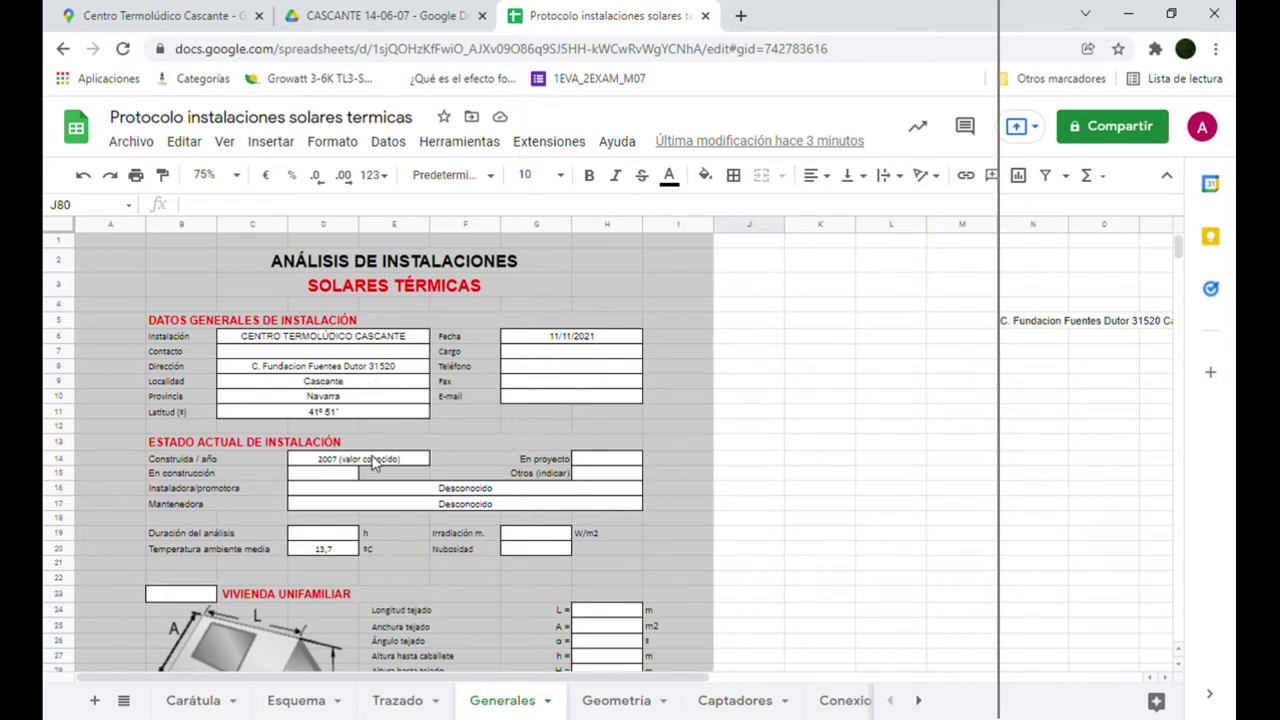
{"action": "scroll", "coordinate": [372, 460], "scroll_direction": "down", "scroll_amount": 2}
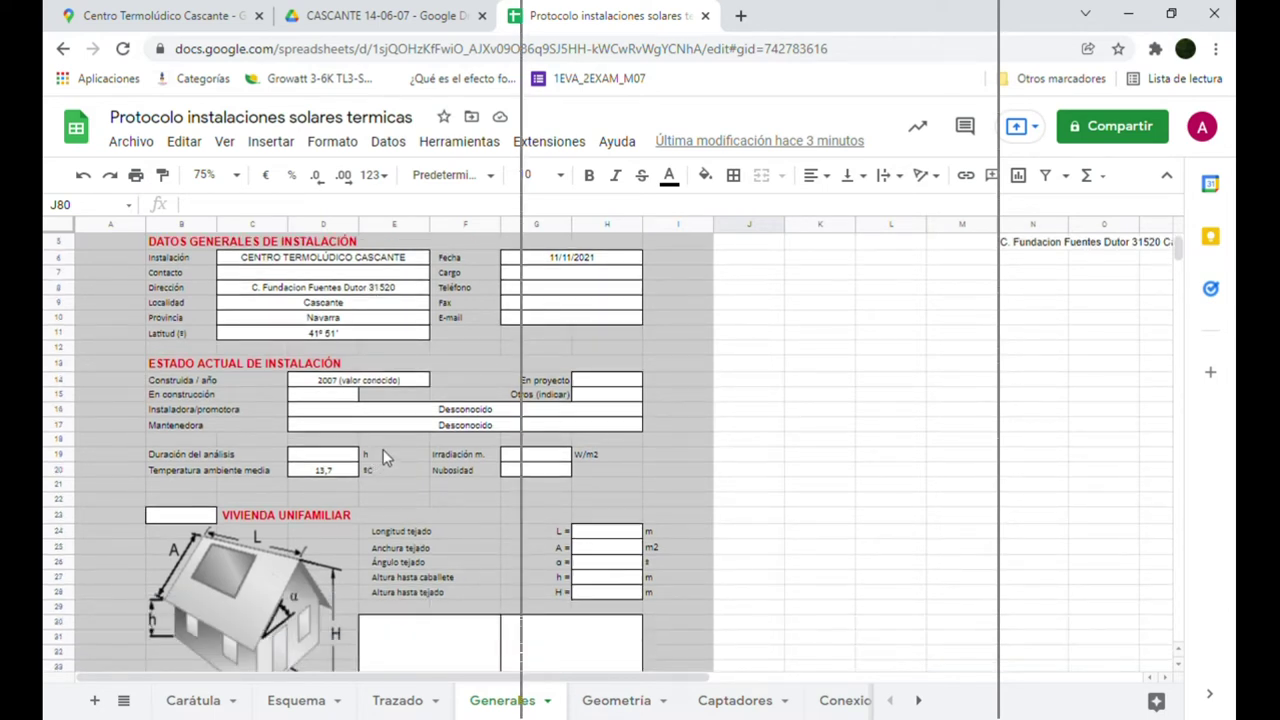
{"action": "scroll", "coordinate": [383, 452], "scroll_direction": "down", "scroll_amount": 1}
{"action": "scroll", "coordinate": [388, 451], "scroll_direction": "down", "scroll_amount": 3}
{"action": "scroll", "coordinate": [388, 451], "scroll_direction": "down", "scroll_amount": 9}
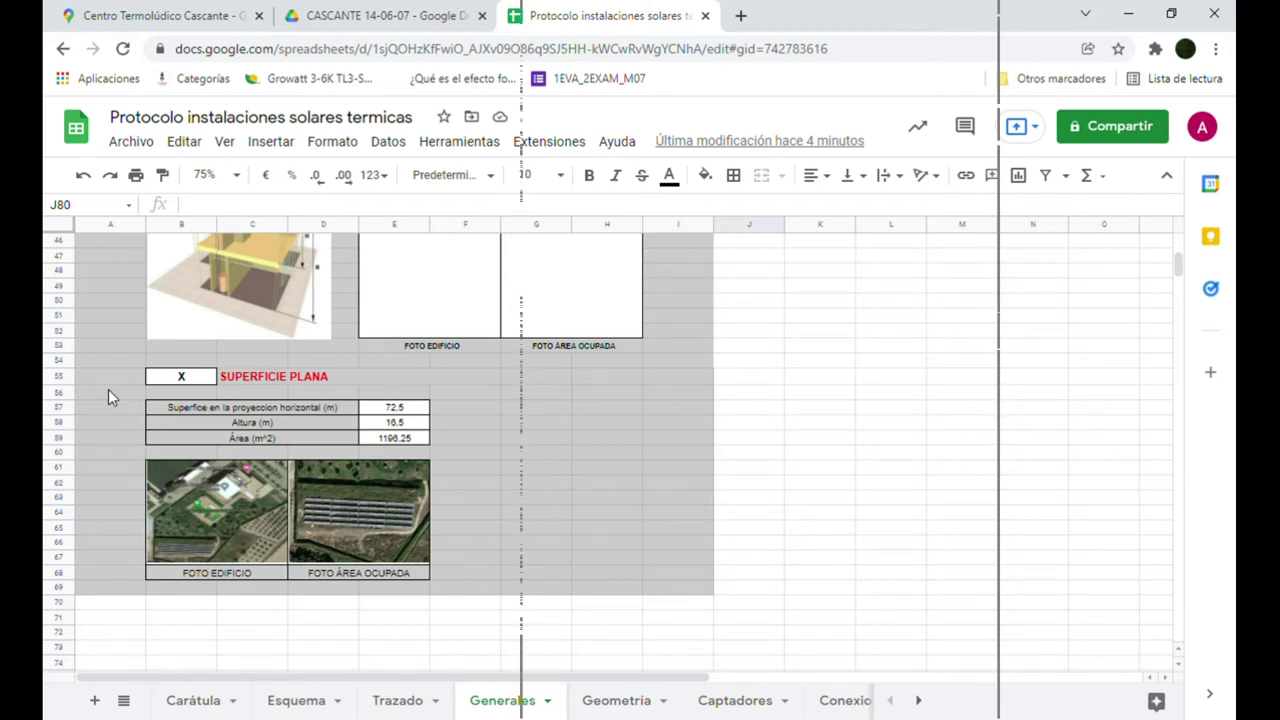
- Enlarge the FOTO EDIFICIO aerial photo for inspection and shrink it back into its frame
{"action": "left_click", "coordinate": [220, 504]}
{"action": "scroll", "coordinate": [220, 504], "scroll_direction": "down", "scroll_amount": 2}
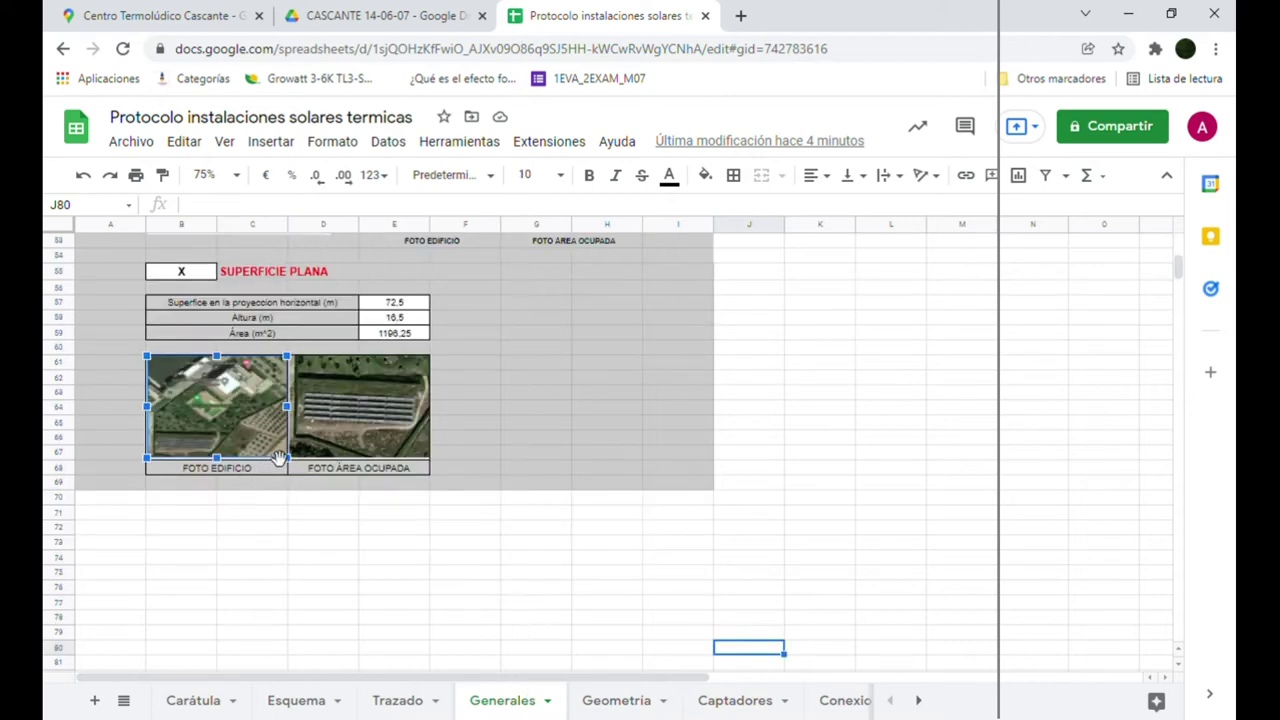
{"action": "left_click_drag", "start_coordinate": [287, 460], "coordinate": [666, 571]}
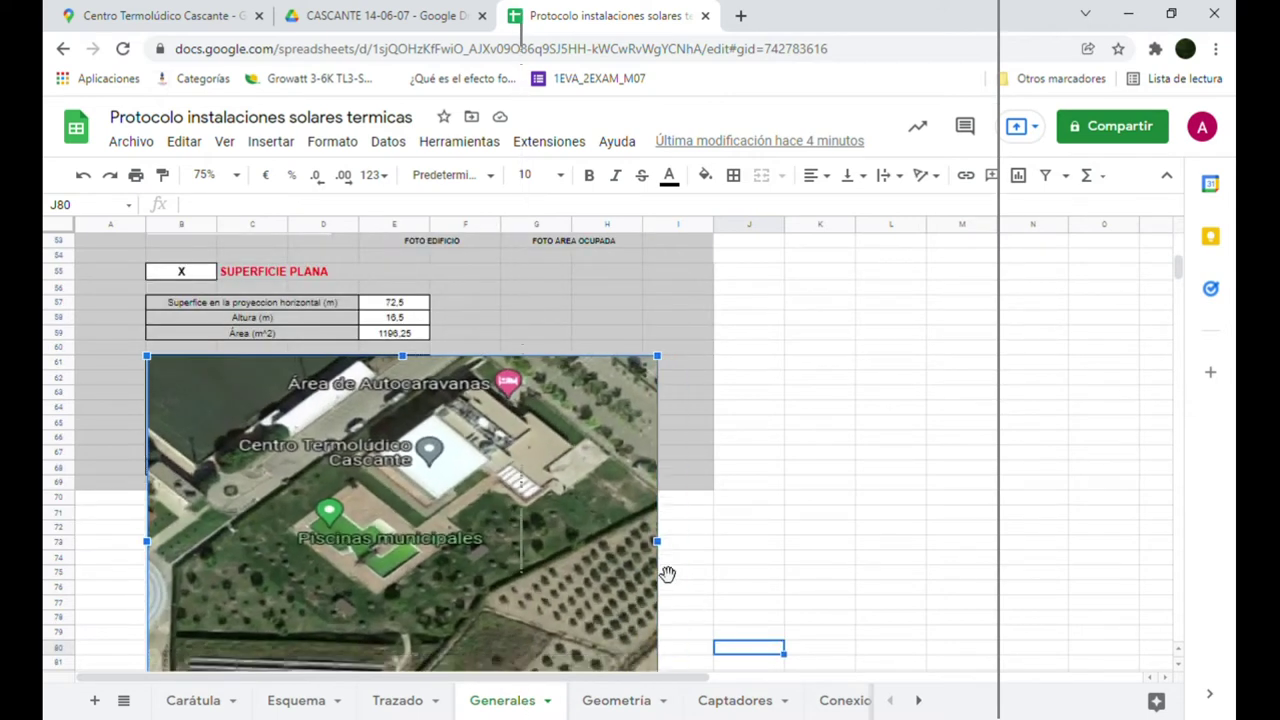
{"action": "scroll", "coordinate": [666, 571], "scroll_direction": "down", "scroll_amount": 2}
{"action": "left_click", "coordinate": [663, 620]}
{"action": "left_click_drag", "start_coordinate": [664, 622], "coordinate": [281, 350]}
- Enlarge the FOTO ÁREA OCUPADA photo for inspection and undo the enlargement
{"action": "left_click", "coordinate": [360, 330]}
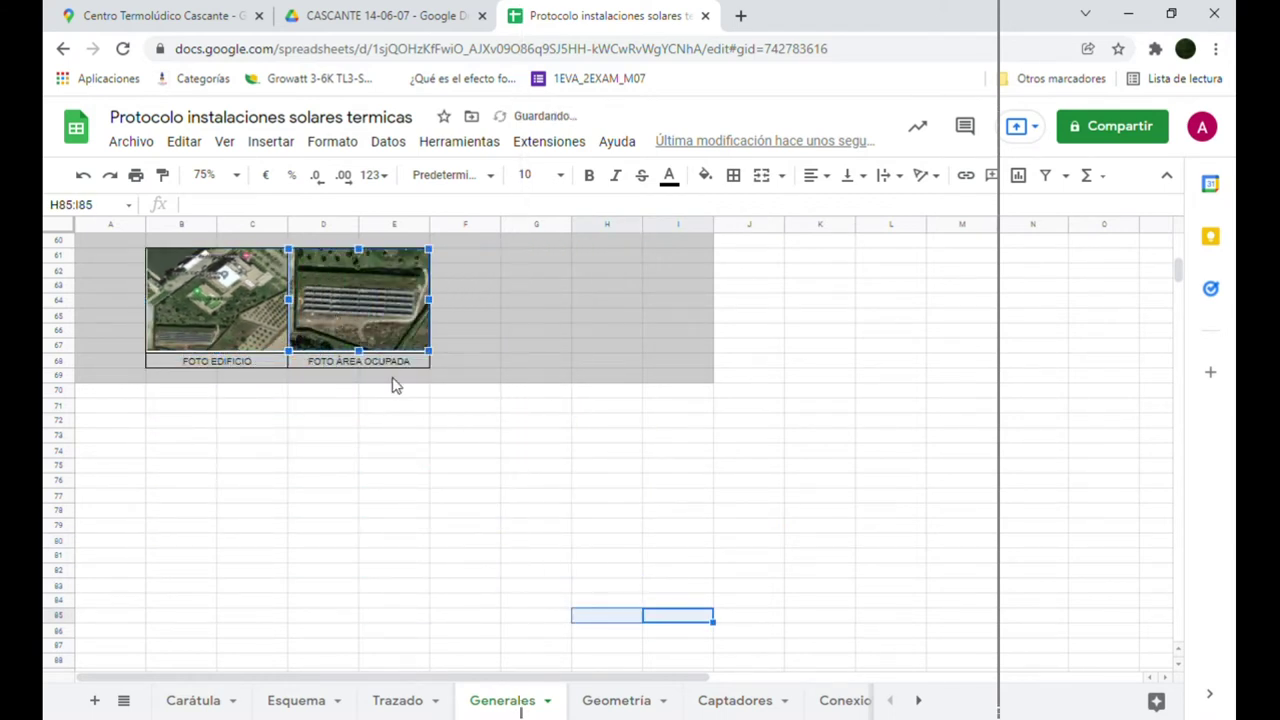
{"action": "left_click_drag", "start_coordinate": [434, 351], "coordinate": [780, 606]}
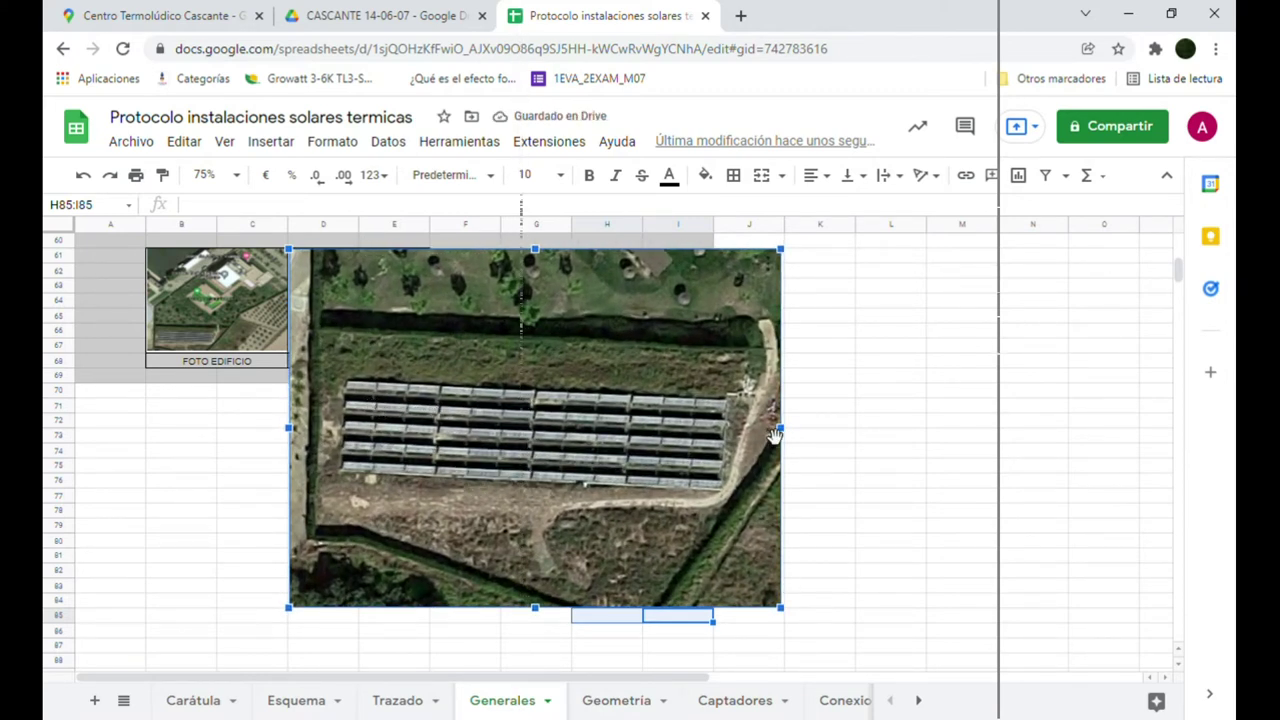
{"action": "left_click", "coordinate": [83, 175]}
- Review the Geometría sheet, covering collector orientation, inclination angle and the TIPOLOGÍA SUJECIÓN section
{"action": "key", "text": "ctrl+shift+Page_Down"}
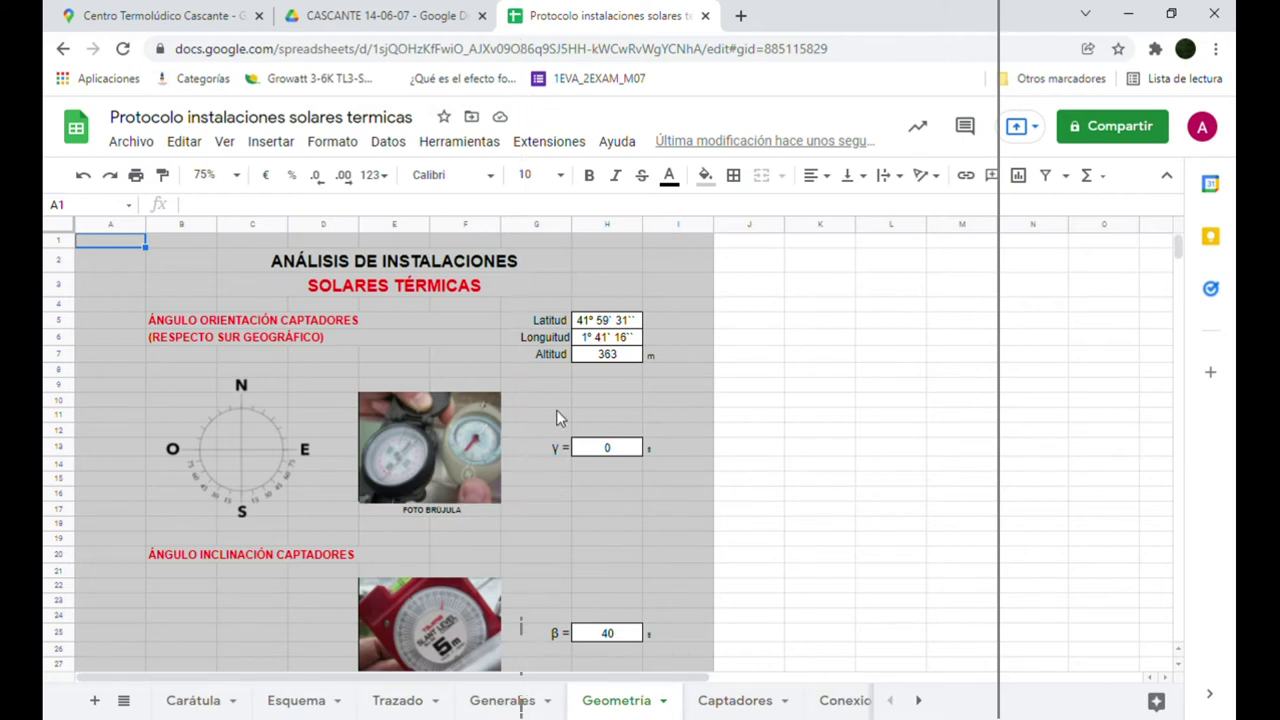
{"action": "scroll", "coordinate": [534, 383], "scroll_direction": "down", "scroll_amount": 2}
{"action": "scroll", "coordinate": [534, 391], "scroll_direction": "up", "scroll_amount": 2}
{"action": "scroll", "coordinate": [552, 446], "scroll_direction": "down", "scroll_amount": 2}
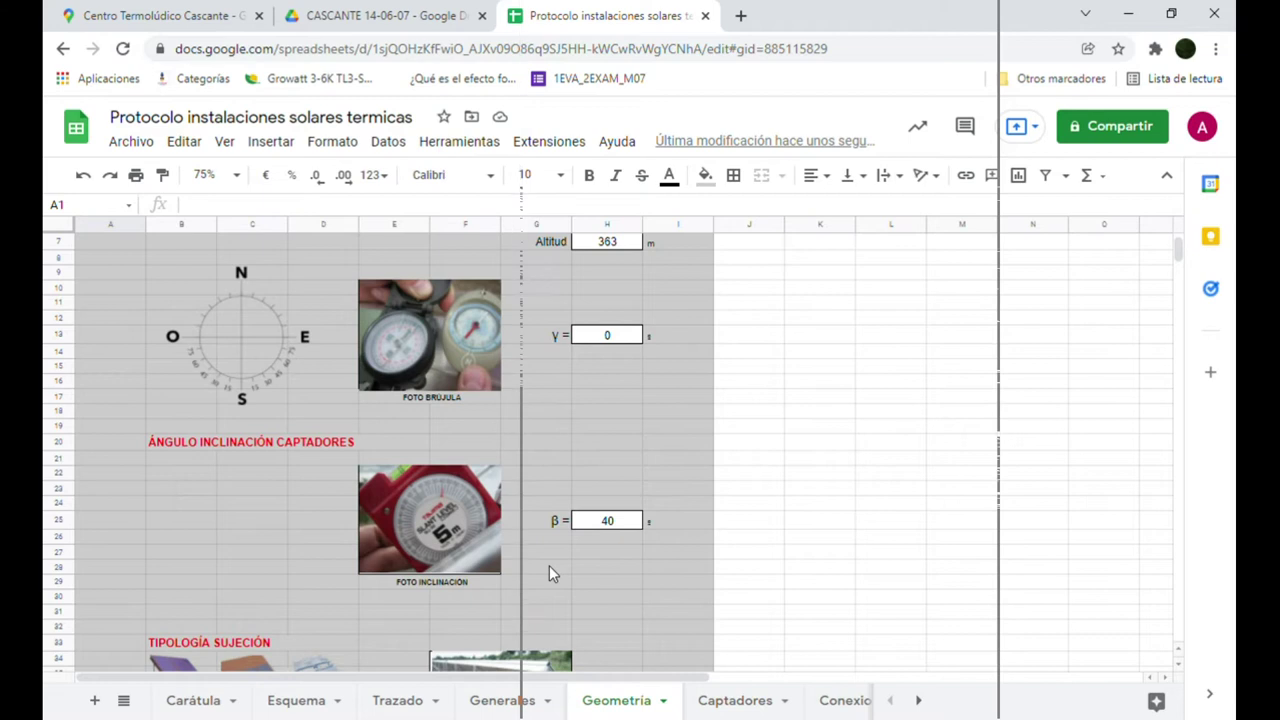
{"action": "scroll", "coordinate": [560, 520], "scroll_direction": "down", "scroll_amount": 2}
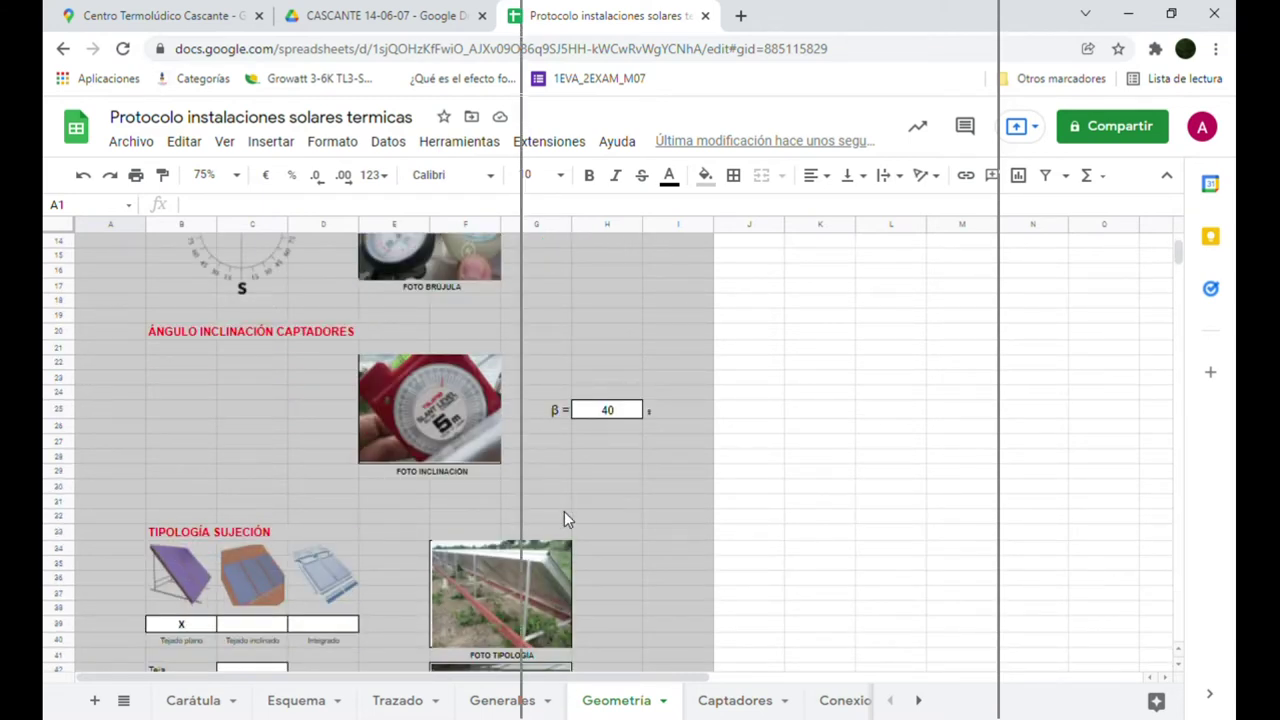
{"action": "scroll", "coordinate": [564, 513], "scroll_direction": "down", "scroll_amount": 4}
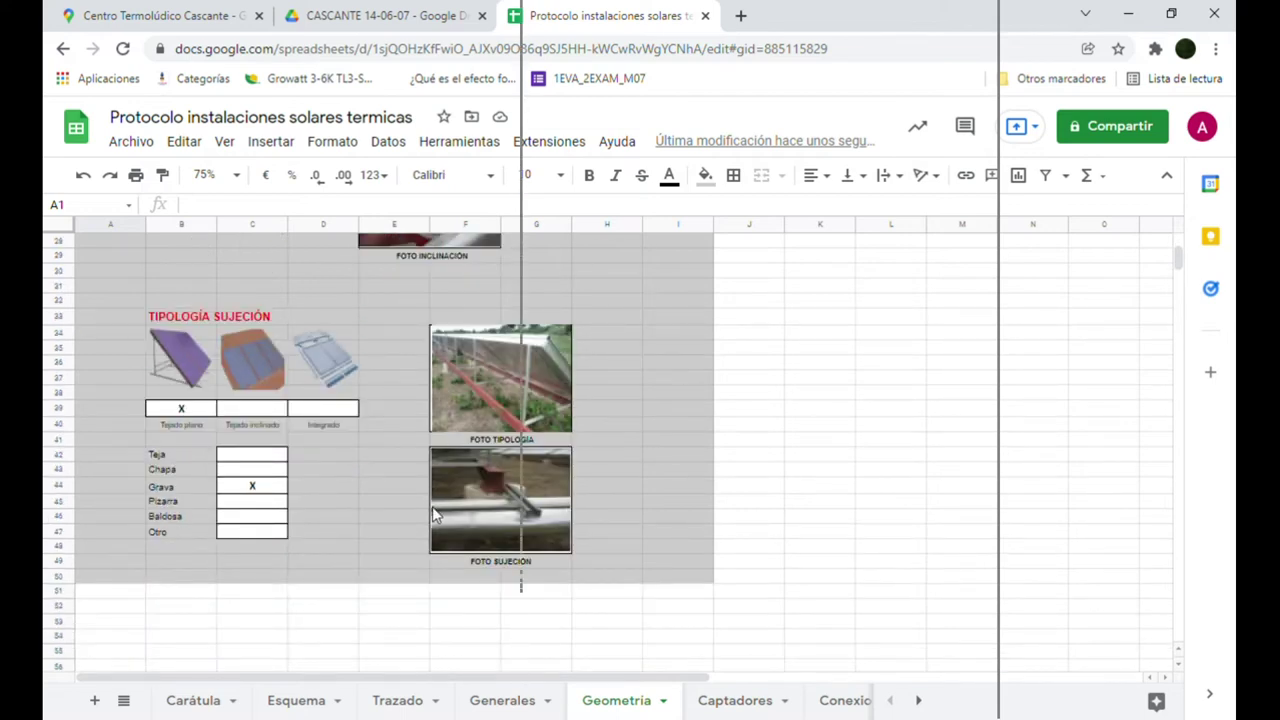
- Set the sheet zoom to 100% to read the TIPOLOGÍA SUJECIÓN section
{"action": "left_click", "coordinate": [218, 175]}
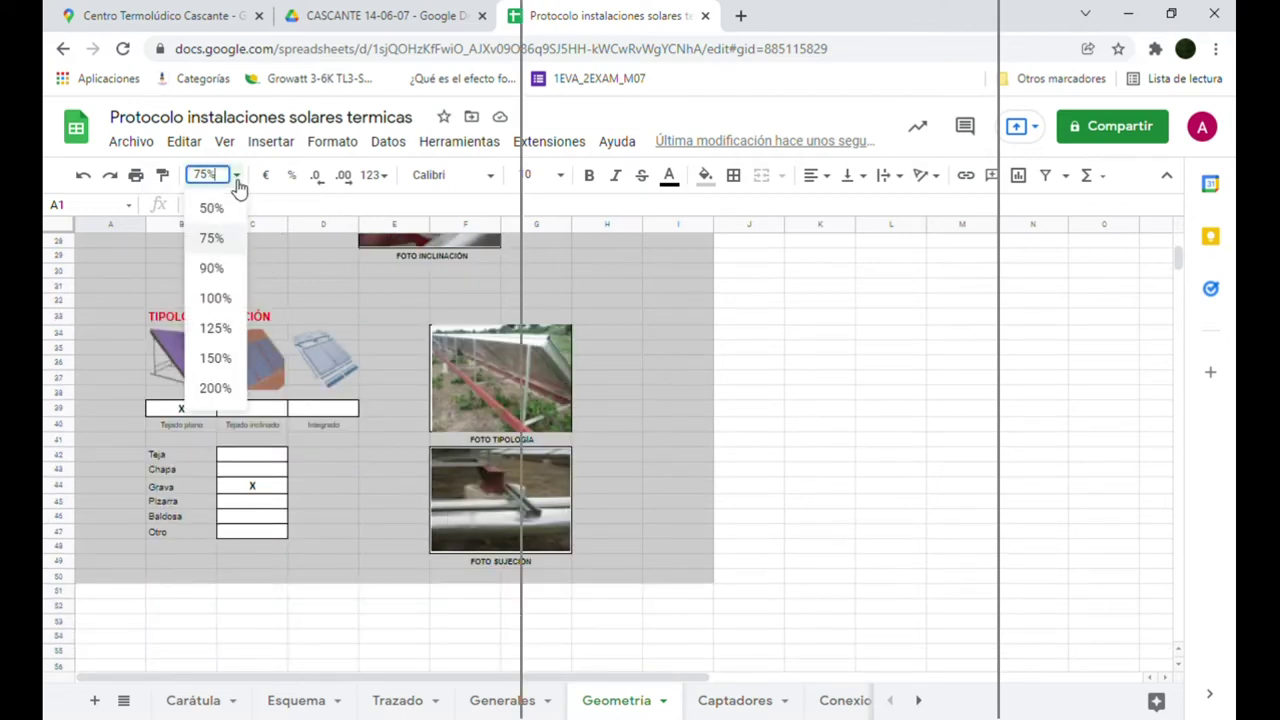
{"action": "left_click", "coordinate": [218, 300]}
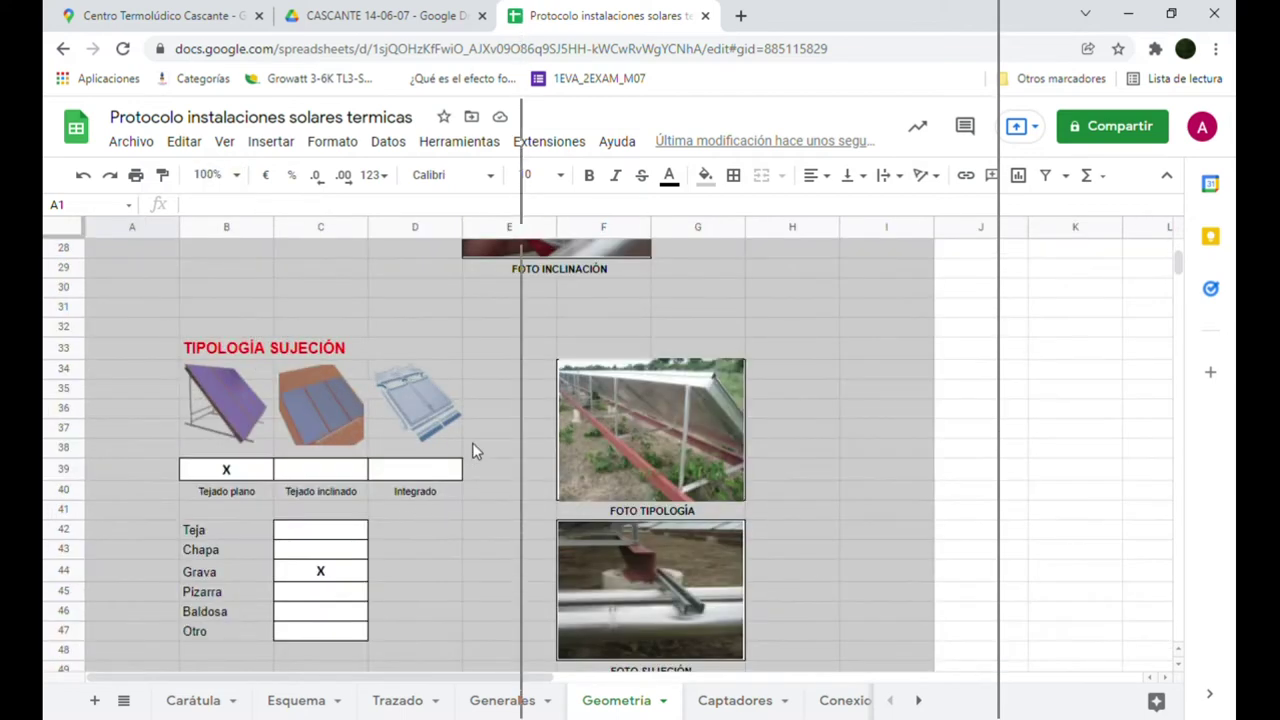
{"action": "scroll", "coordinate": [472, 442], "scroll_direction": "down", "scroll_amount": 1}
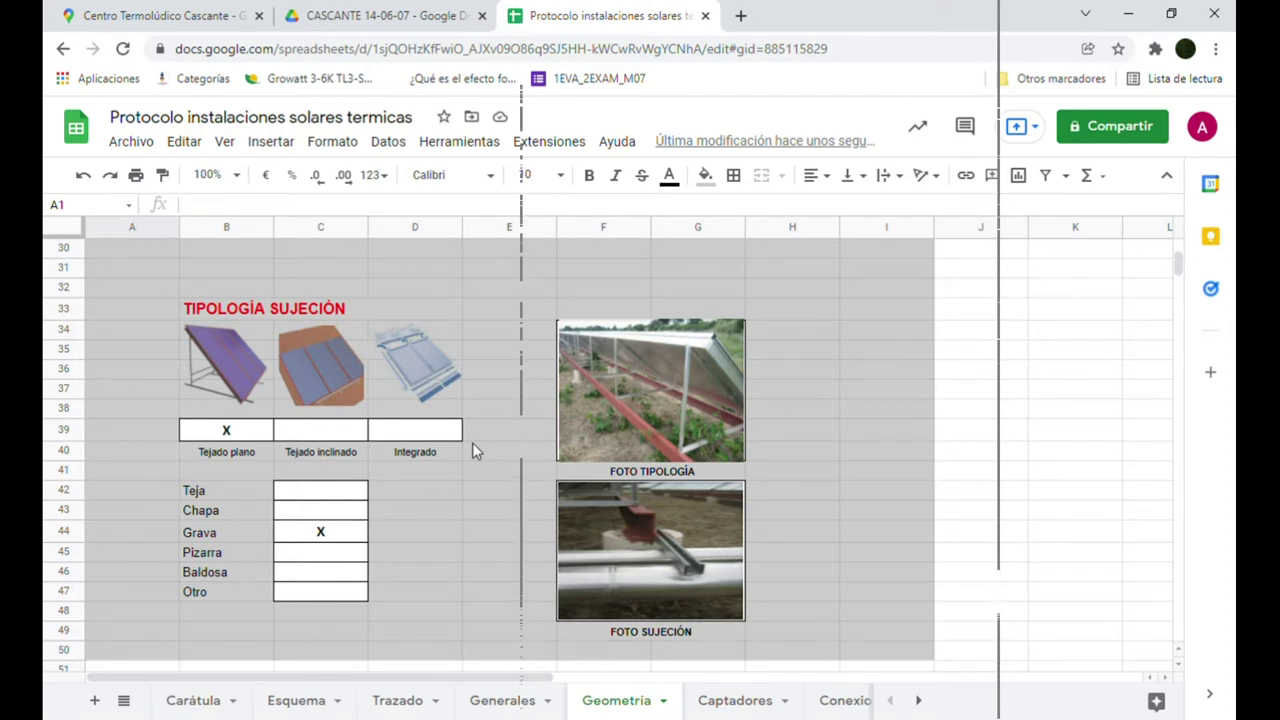
- Shrink the FOTO TIPOLOGÍA photo inside its frame and enlarge the FOTO SUJECIÓN photo across columns F to J
{"action": "left_click", "coordinate": [600, 412]}
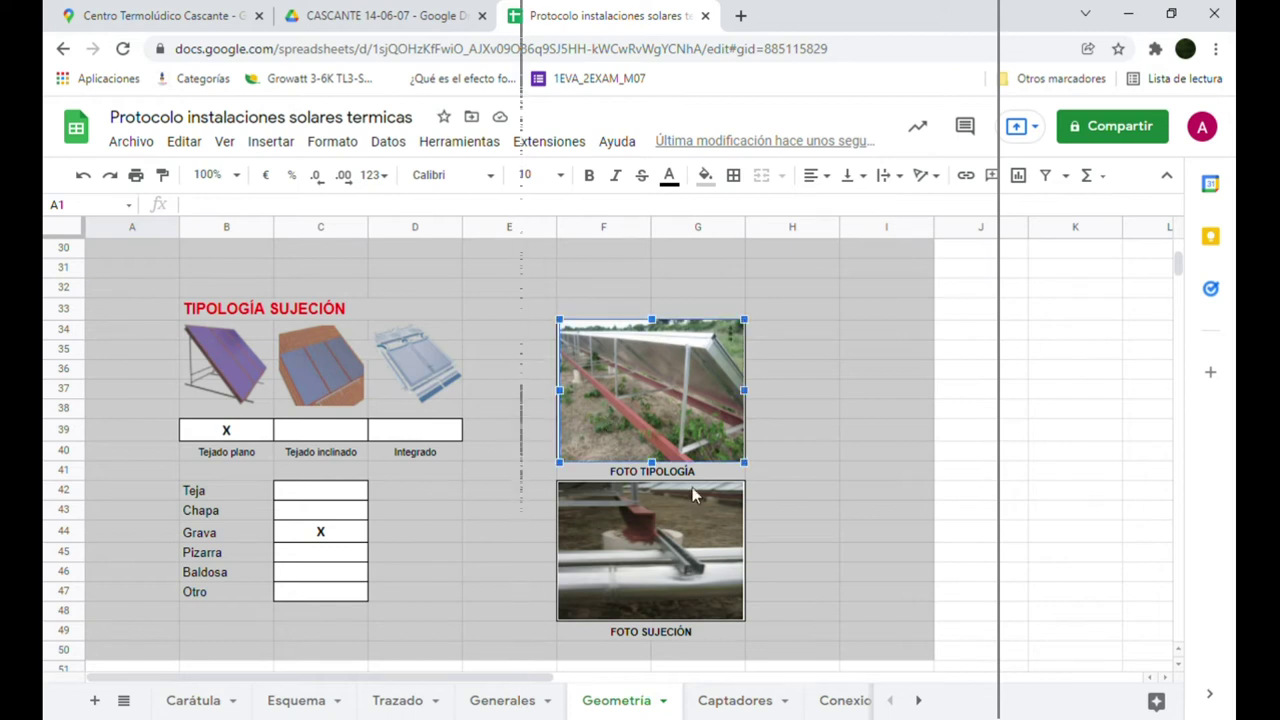
{"action": "left_click_drag", "start_coordinate": [745, 465], "coordinate": [697, 345]}
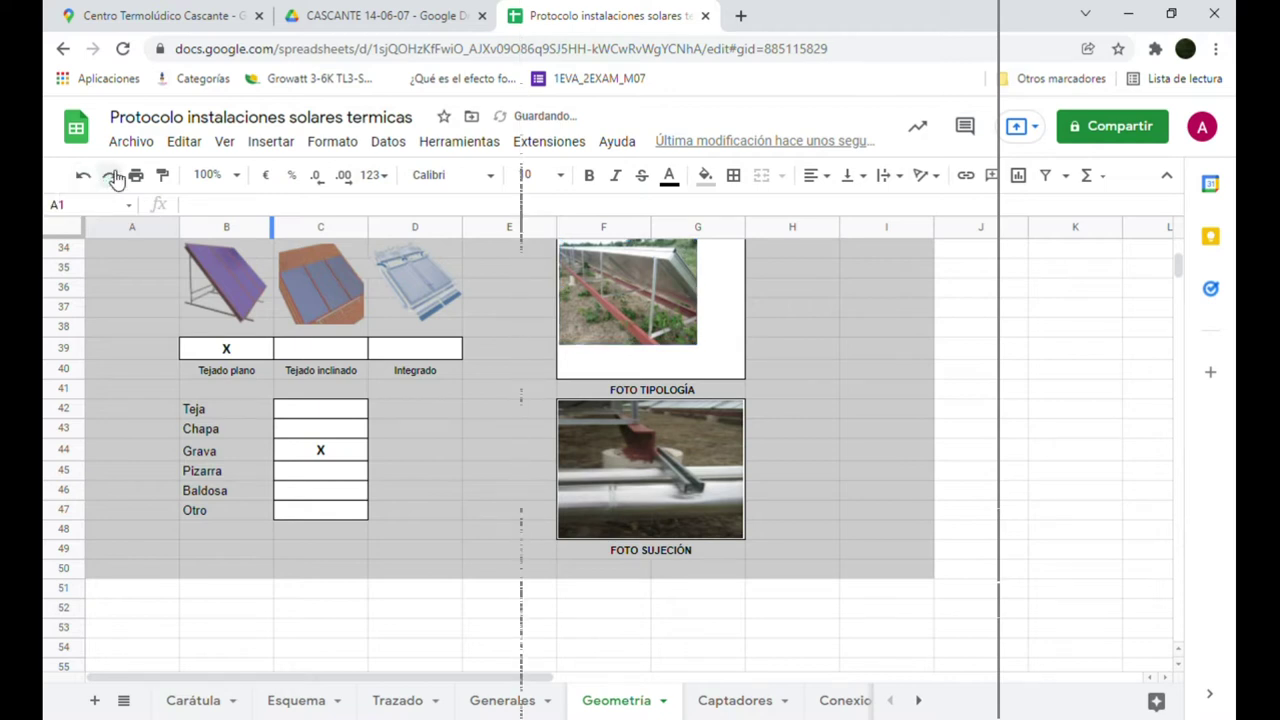
{"action": "left_click", "coordinate": [639, 440]}
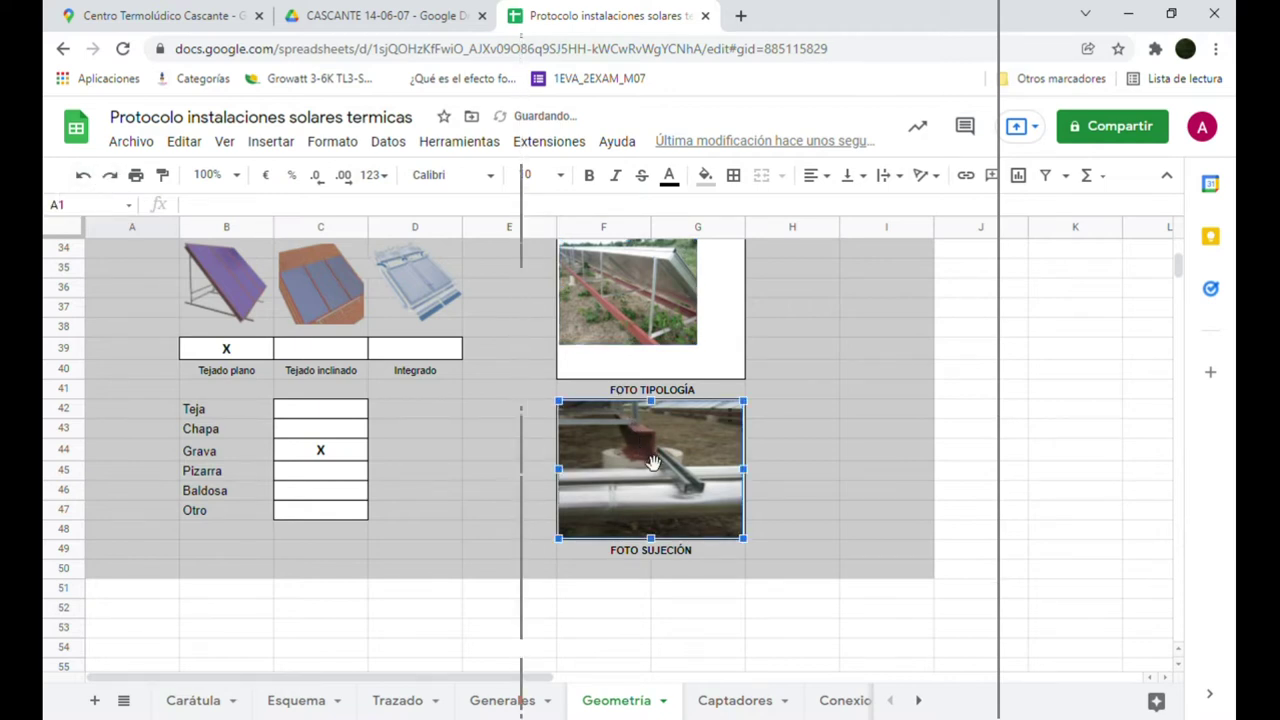
{"action": "left_click_drag", "start_coordinate": [745, 545], "coordinate": [1036, 618]}
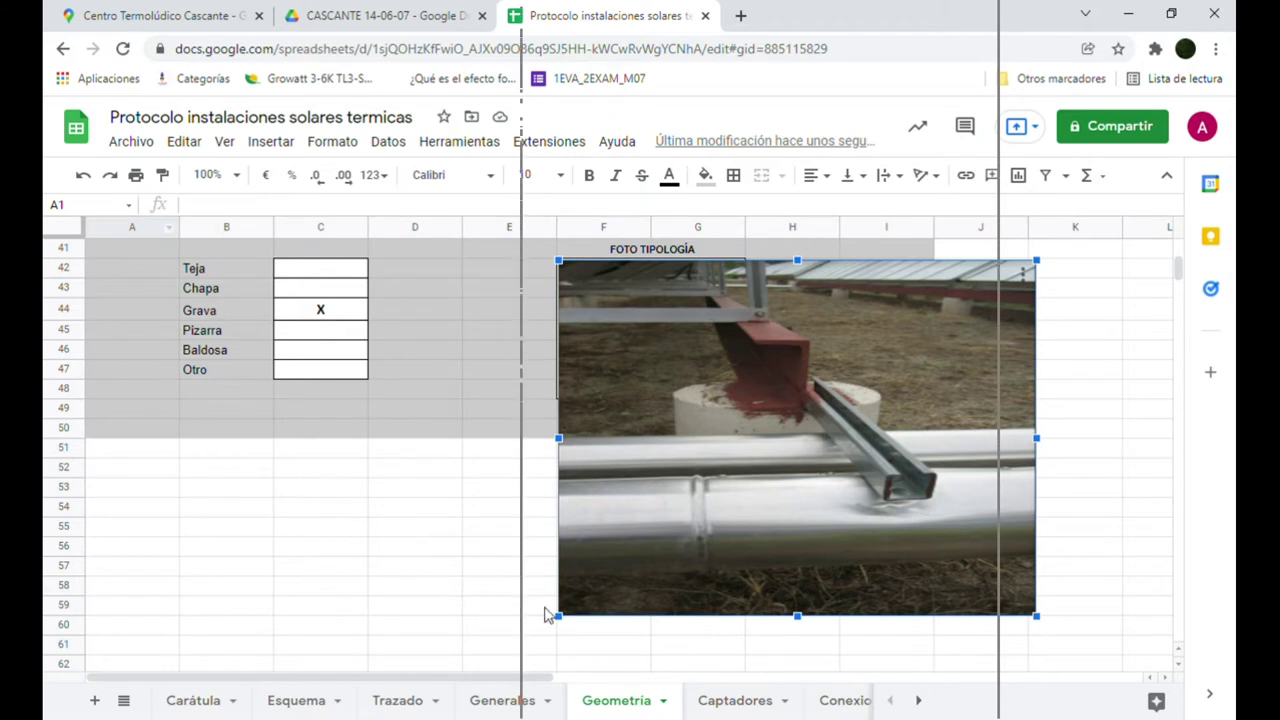
- Review the ballast, anchoring and support structure sections on the Captadores sheet
{"action": "left_click", "coordinate": [725, 698]}
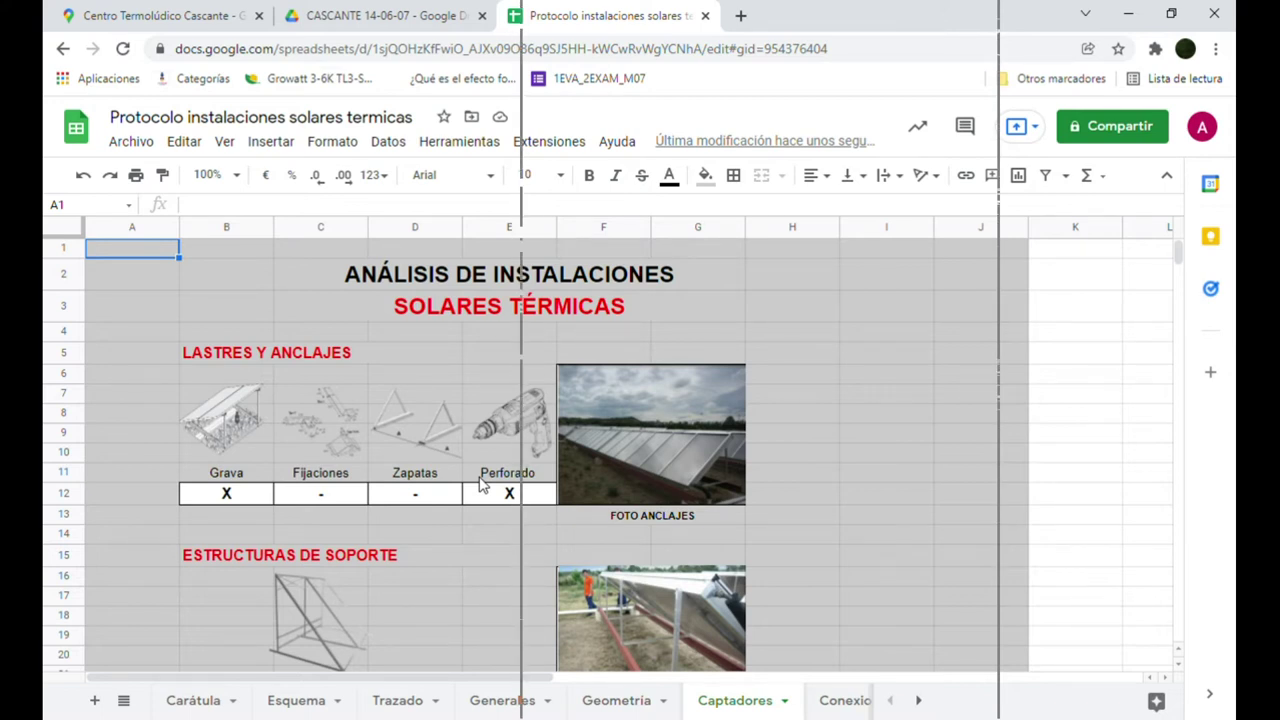
{"action": "scroll", "coordinate": [481, 485], "scroll_direction": "down", "scroll_amount": 3}
{"action": "scroll", "coordinate": [436, 449], "scroll_direction": "down", "scroll_amount": 1}
{"action": "scroll", "coordinate": [436, 449], "scroll_direction": "up", "scroll_amount": 1}
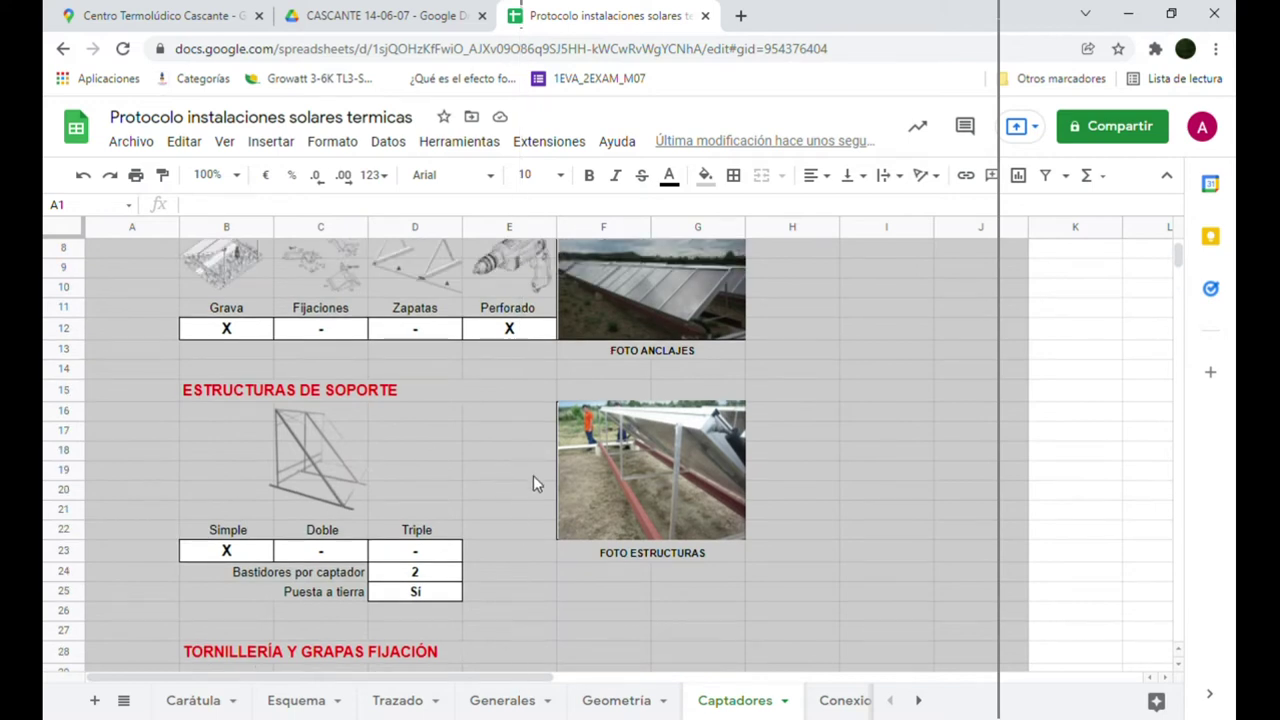
- Enlarge the FOTO ESTRUCTURAS photo across columns F to K to inspect the support structure
{"action": "left_click", "coordinate": [726, 525]}
{"action": "scroll", "coordinate": [726, 525], "scroll_direction": "down", "scroll_amount": 2}
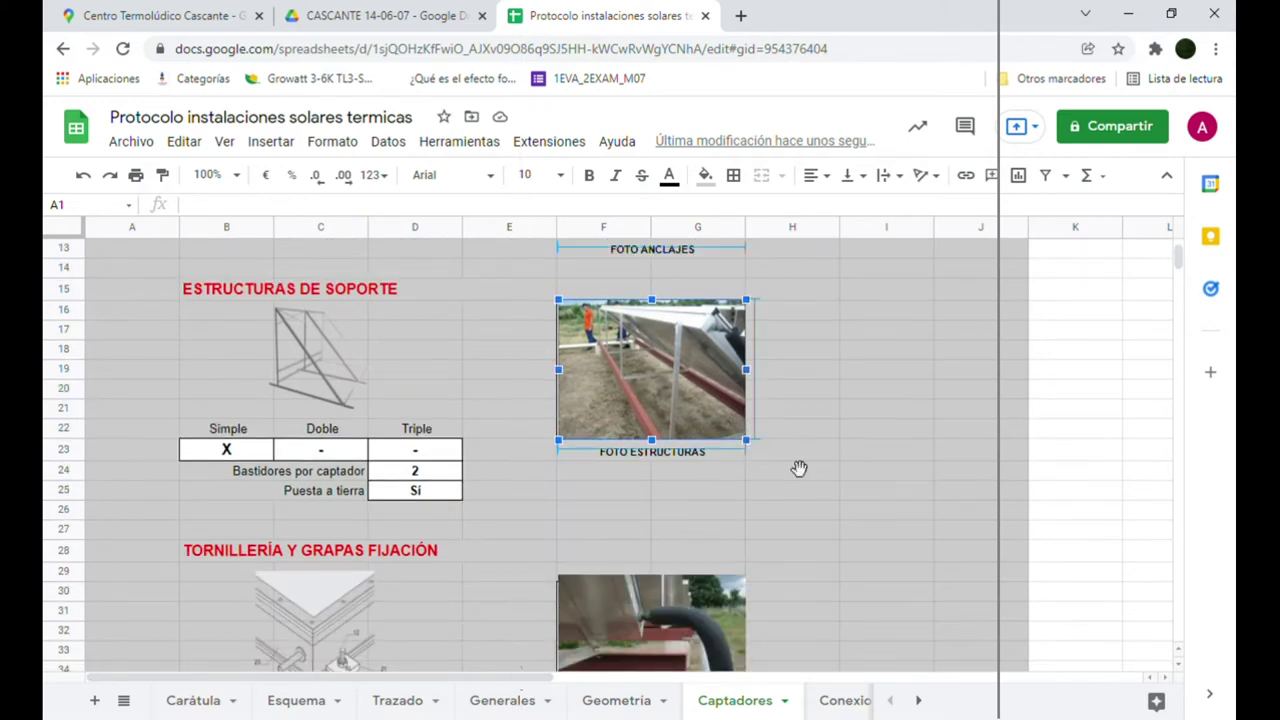
{"action": "left_click_drag", "start_coordinate": [746, 439], "coordinate": [1088, 537]}
{"action": "scroll", "coordinate": [1037, 517], "scroll_direction": "down", "scroll_amount": 1}
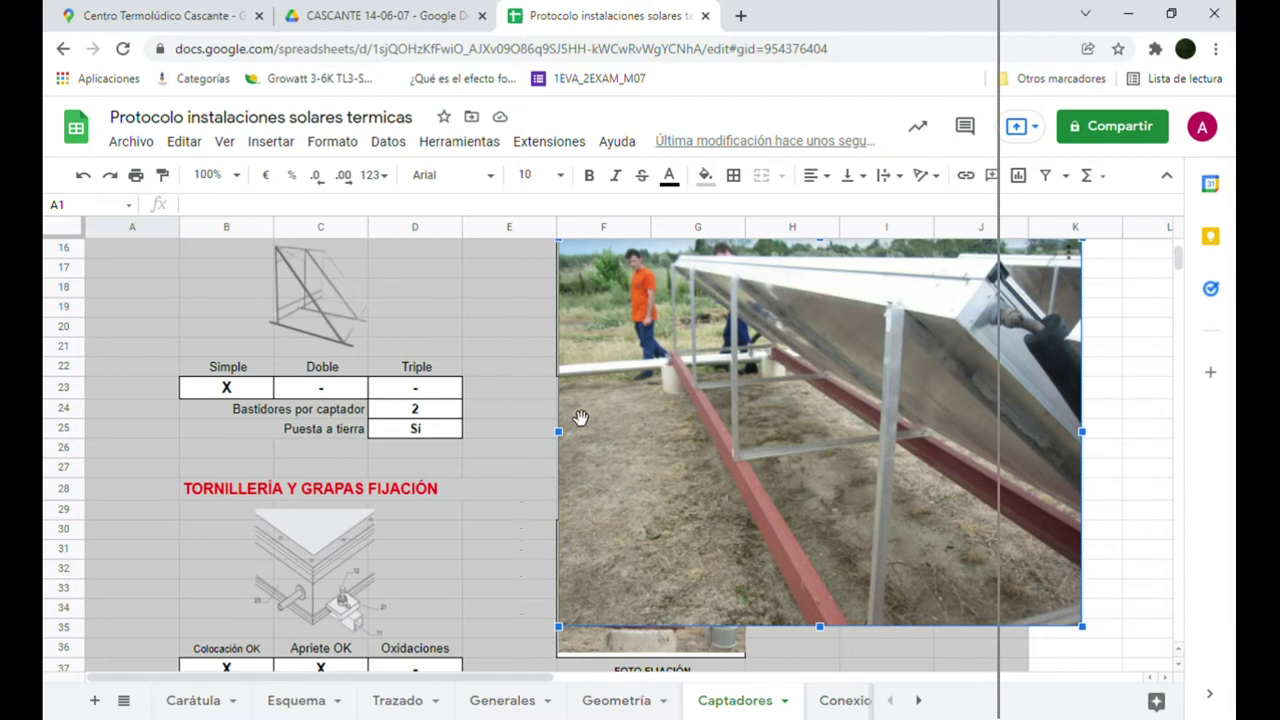
- Review the TORNILLERÍA Y GRAPAS FIJACIÓN and CARACTERÍSTICAS CAPTADORES sections, and undo the enlargement of the FOTO ESTRUCTURAS photo
{"action": "scroll", "coordinate": [448, 457], "scroll_direction": "down", "scroll_amount": 5}
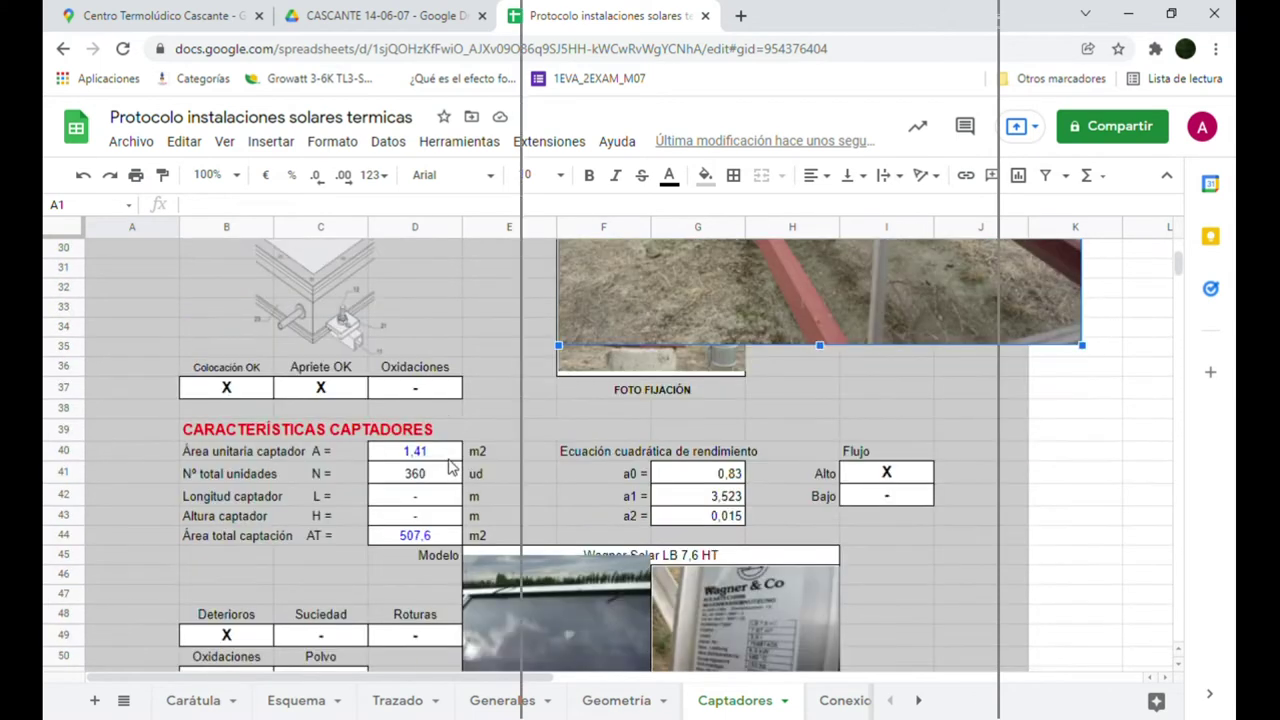
{"action": "scroll", "coordinate": [448, 467], "scroll_direction": "up", "scroll_amount": 3}
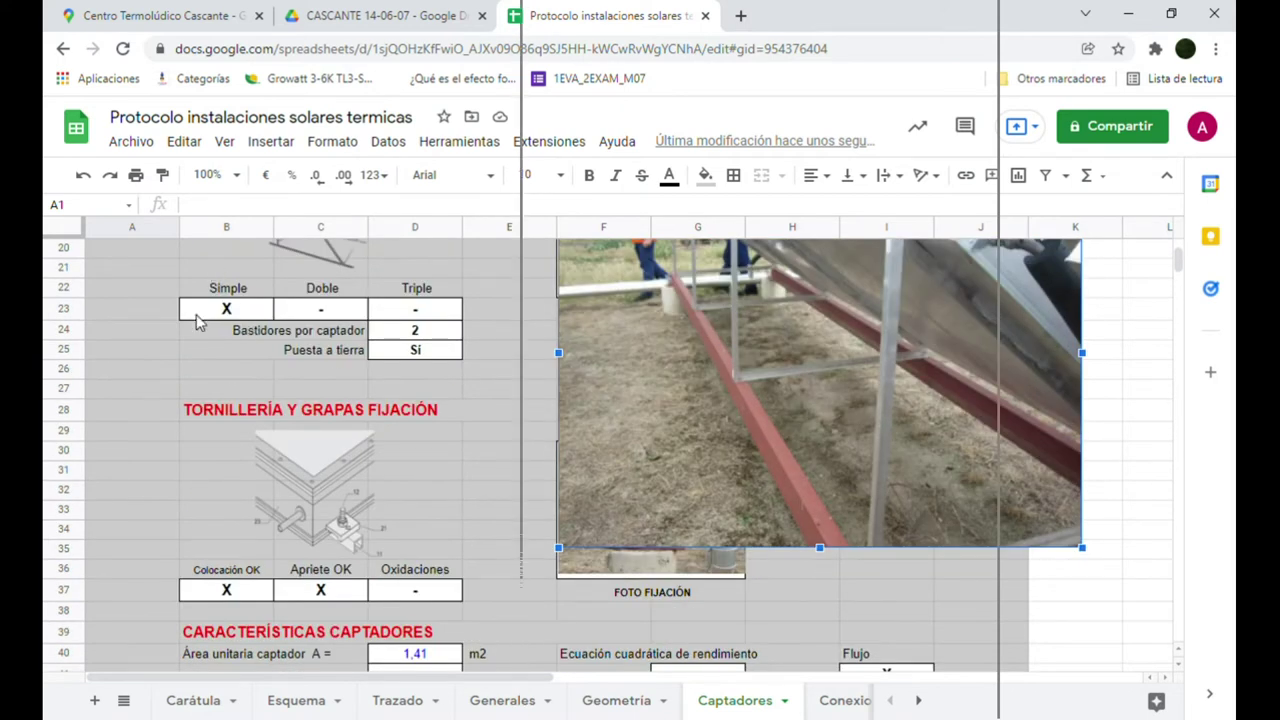
{"action": "scroll", "coordinate": [310, 377], "scroll_direction": "down", "scroll_amount": 1}
{"action": "scroll", "coordinate": [335, 372], "scroll_direction": "down", "scroll_amount": 4}
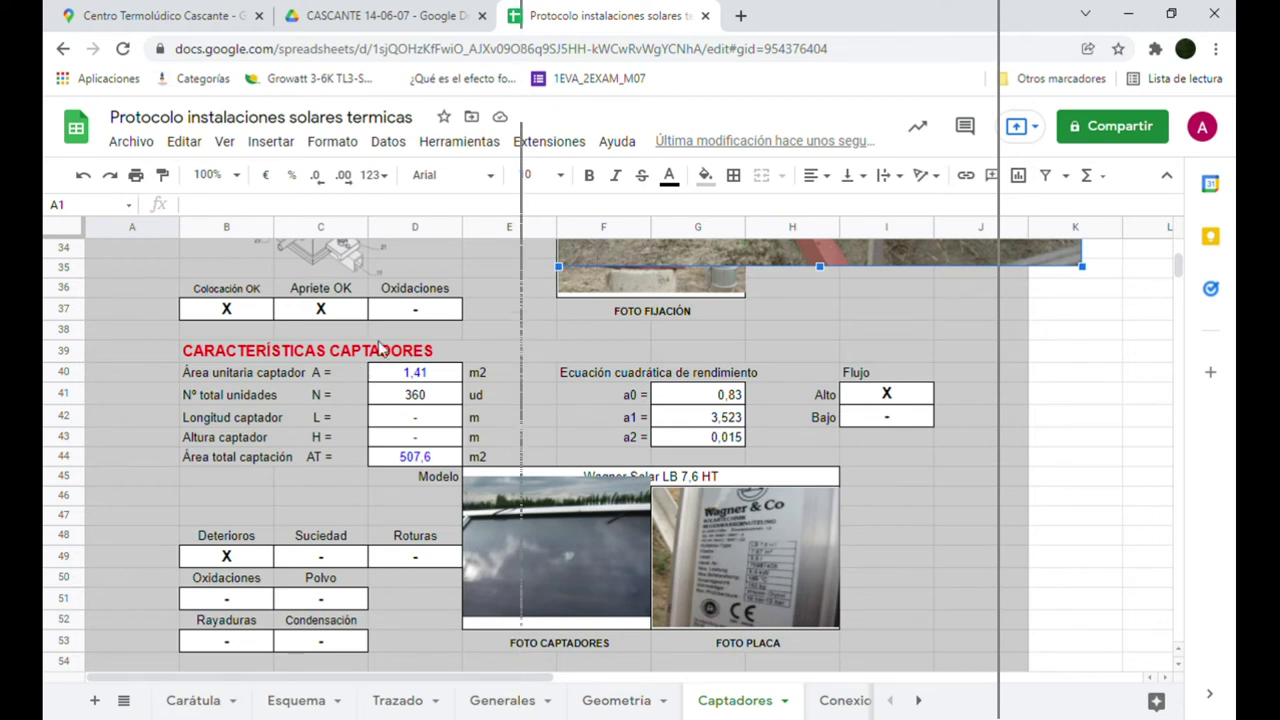
{"action": "left_click", "coordinate": [84, 176]}
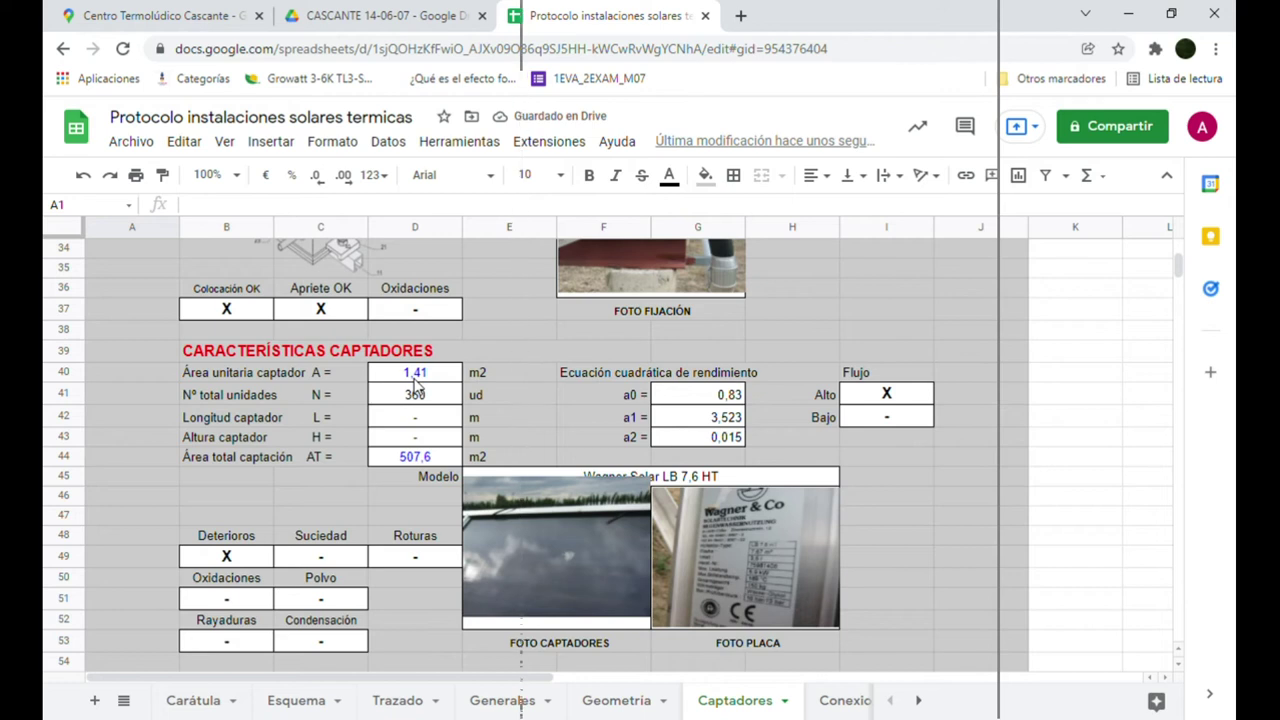
- Move the FOTO CAPTADORES photo slightly down so it sits inside its frame below the Modelo row
{"action": "left_click", "coordinate": [695, 552]}
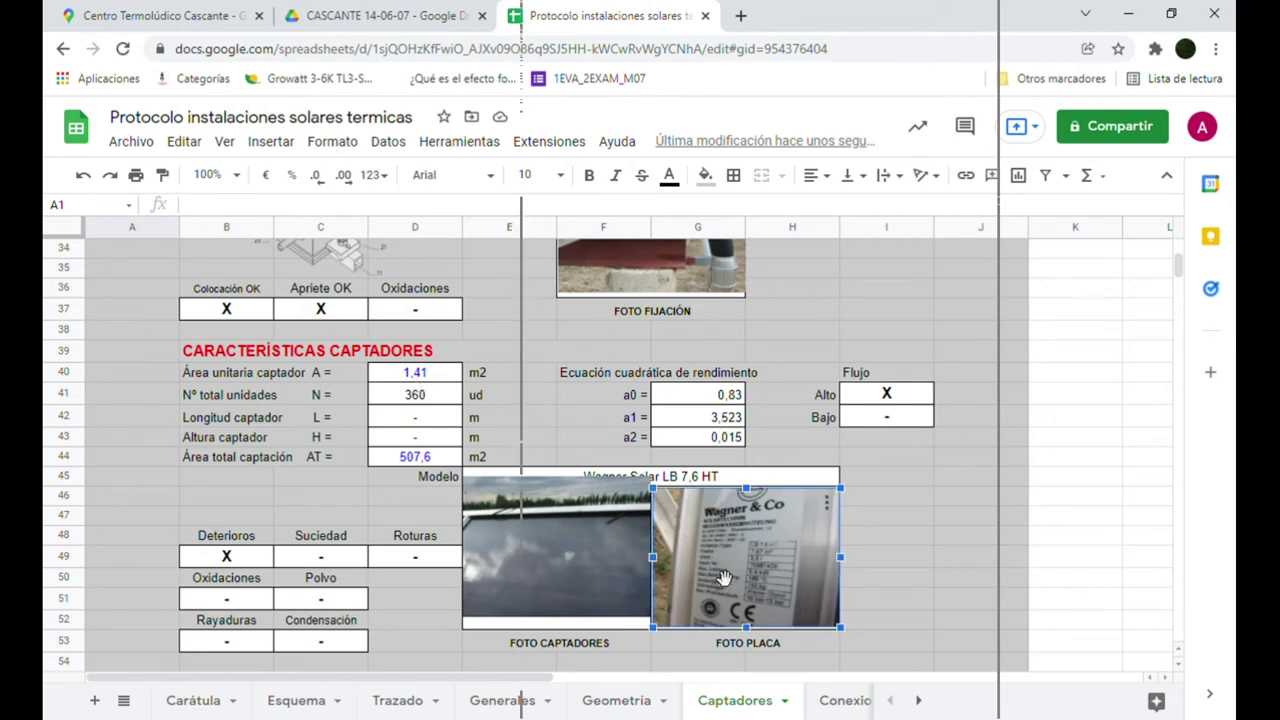
{"action": "scroll", "coordinate": [725, 575], "scroll_direction": "down", "scroll_amount": 1}
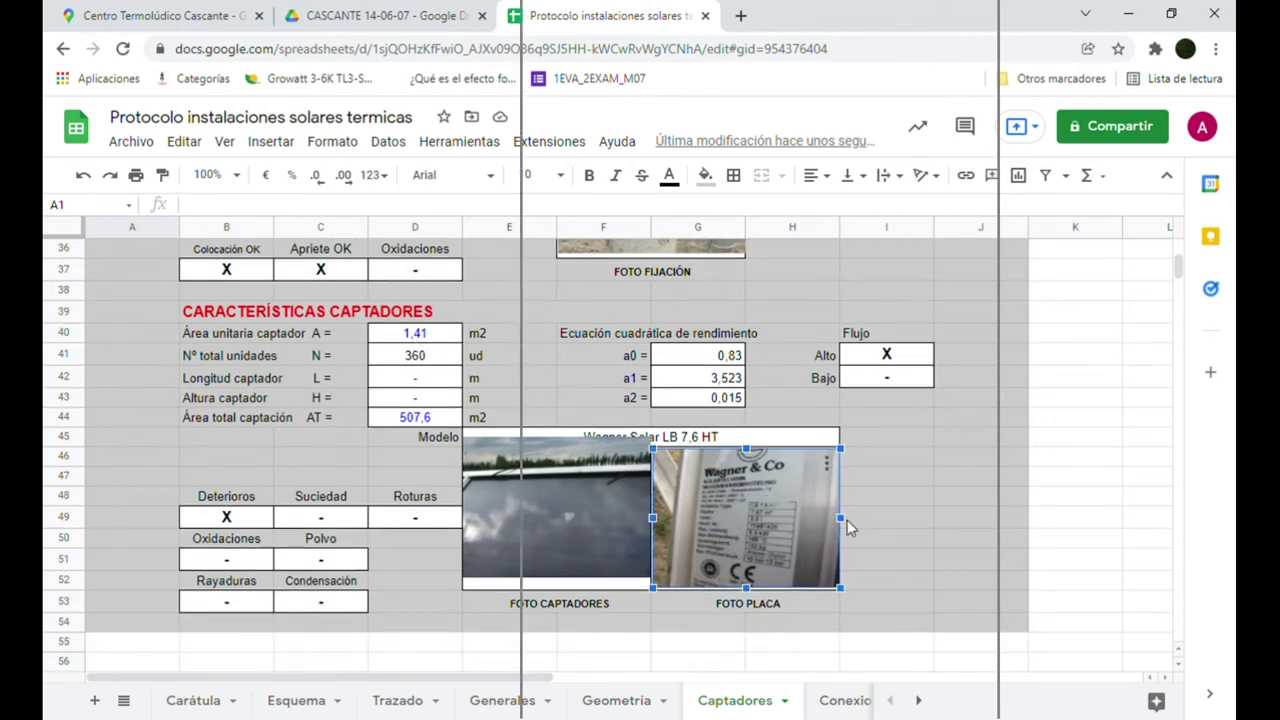
{"action": "left_click_drag", "start_coordinate": [630, 507], "coordinate": [630, 513]}
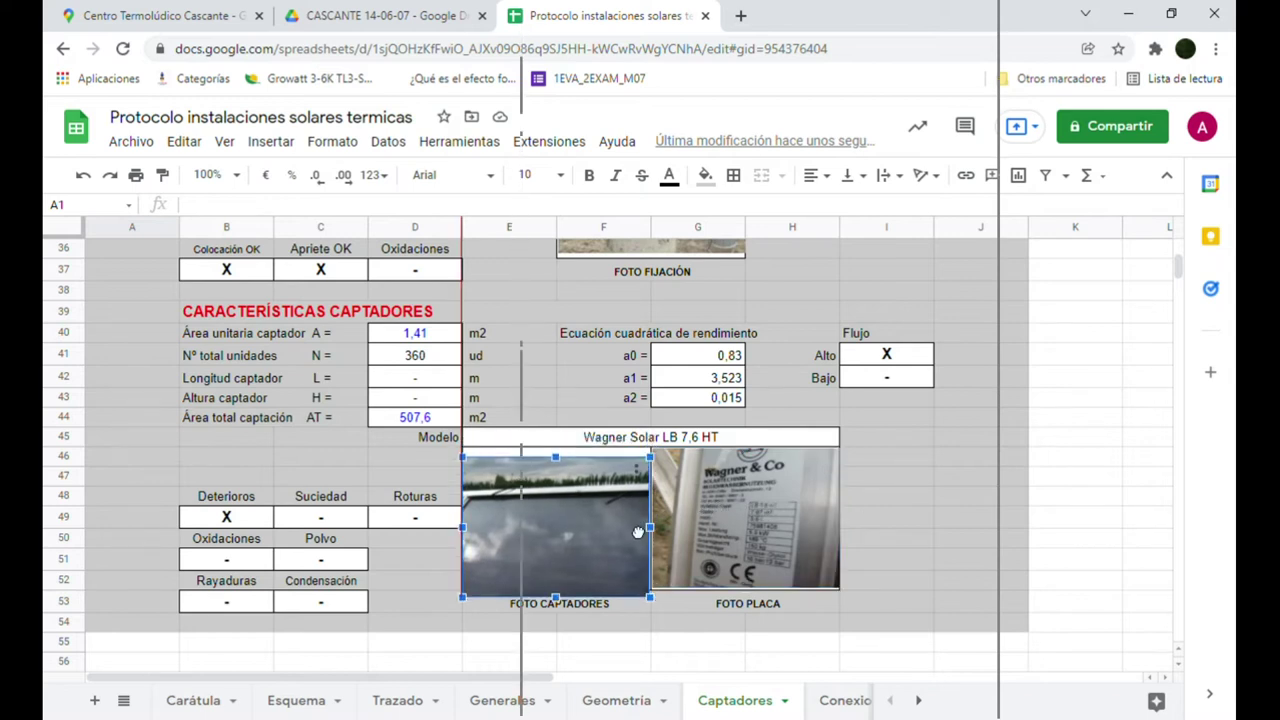
{"action": "left_click", "coordinate": [952, 496]}
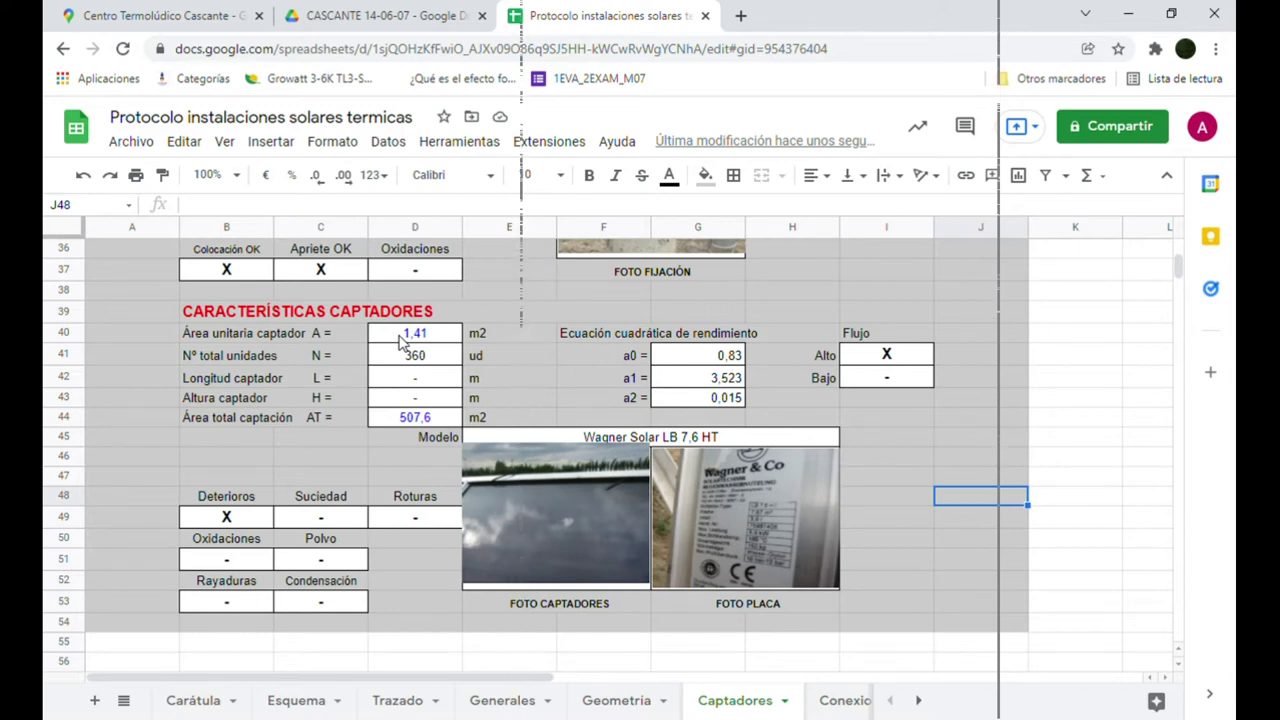
- Enlarge the FOTO CAPTADORES photo across columns E to I to inspect the collector surface, and undo the enlargement
{"action": "scroll", "coordinate": [383, 415], "scroll_direction": "down", "scroll_amount": 2}
{"action": "scroll", "coordinate": [366, 457], "scroll_direction": "up", "scroll_amount": 1}
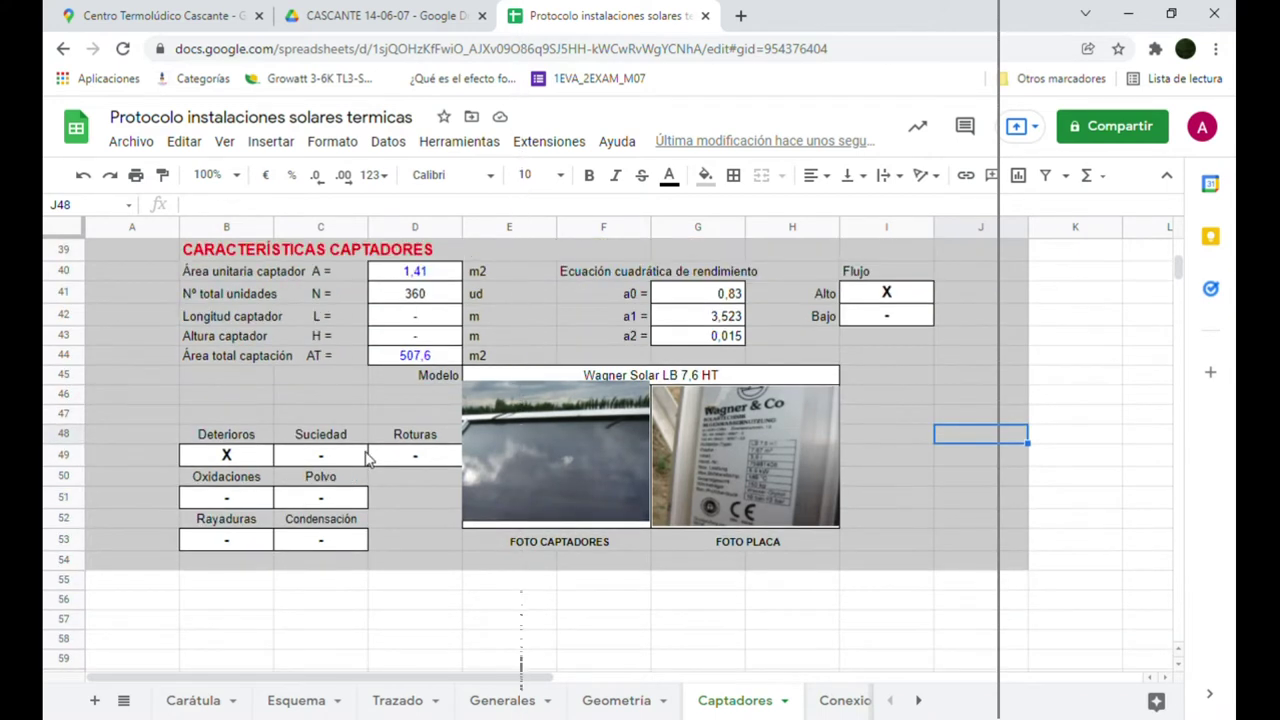
{"action": "left_click", "coordinate": [490, 458]}
{"action": "scroll", "coordinate": [567, 492], "scroll_direction": "down", "scroll_amount": 1}
{"action": "left_click_drag", "start_coordinate": [650, 486], "coordinate": [943, 540]}
{"action": "scroll", "coordinate": [943, 541], "scroll_direction": "down", "scroll_amount": 2}
{"action": "scroll", "coordinate": [814, 531], "scroll_direction": "up", "scroll_amount": 1}
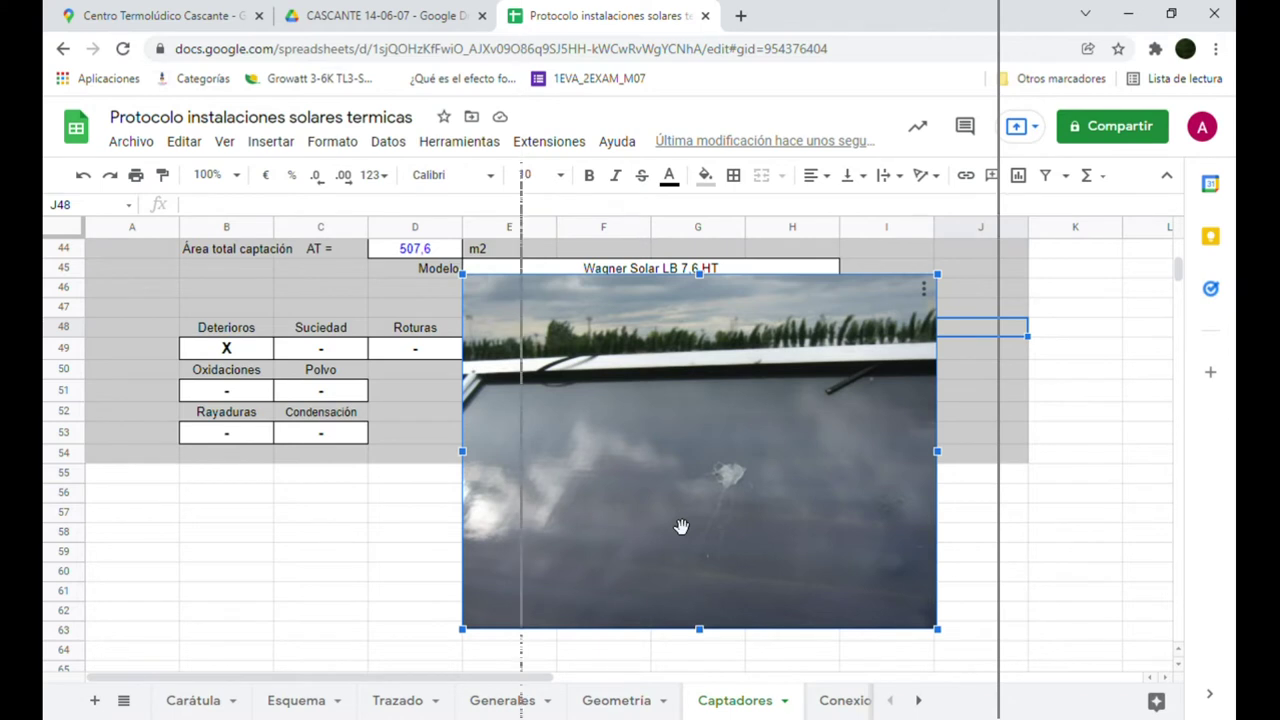
{"action": "left_click", "coordinate": [88, 176]}
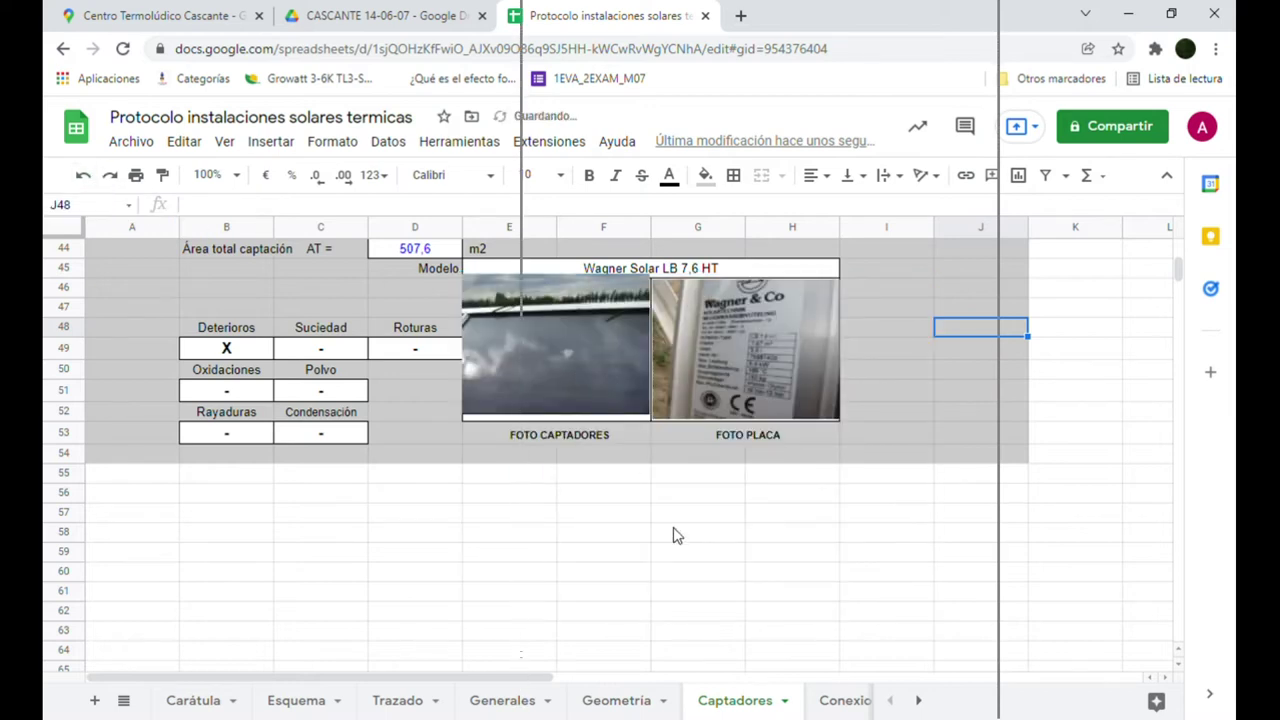
{"action": "scroll", "coordinate": [603, 628], "scroll_direction": "up", "scroll_amount": 2}
{"action": "scroll", "coordinate": [583, 629], "scroll_direction": "up", "scroll_amount": 1}
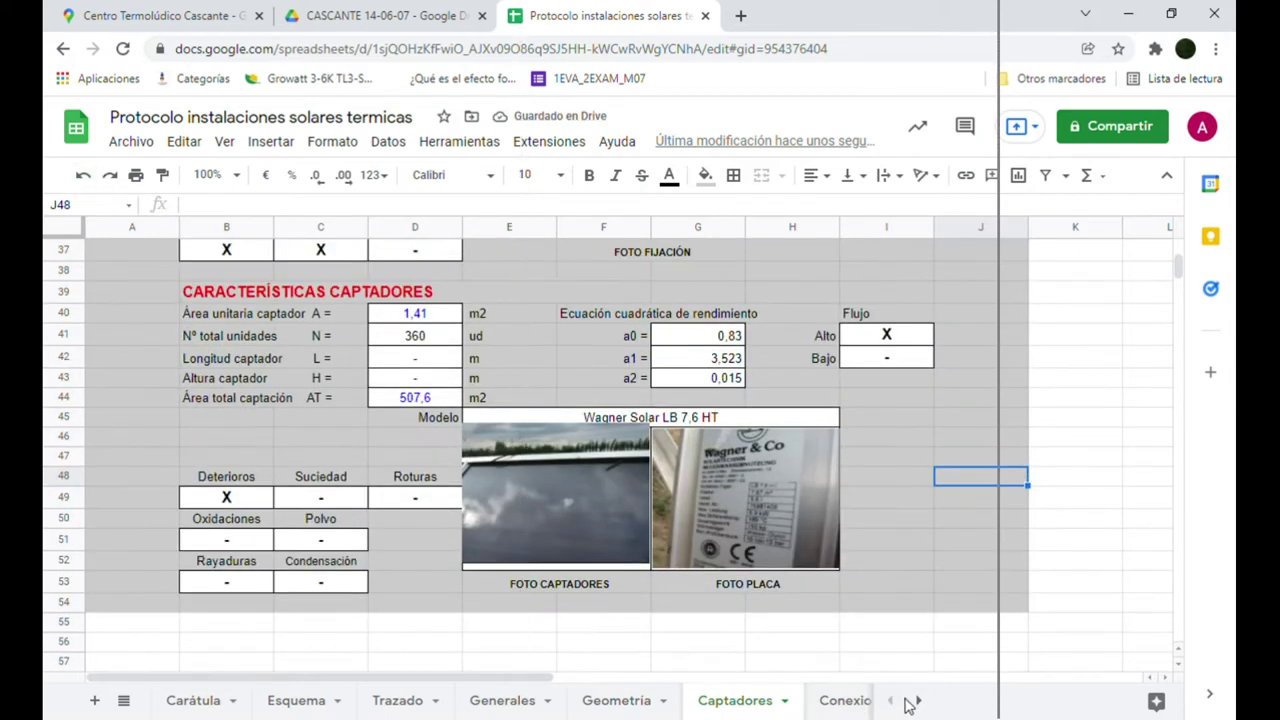
- Open the Conexionado captadores sheet and inspect the FOTO SEPARACIÓN photo and the shading check formula in cell E13
{"action": "left_click", "coordinate": [845, 701]}
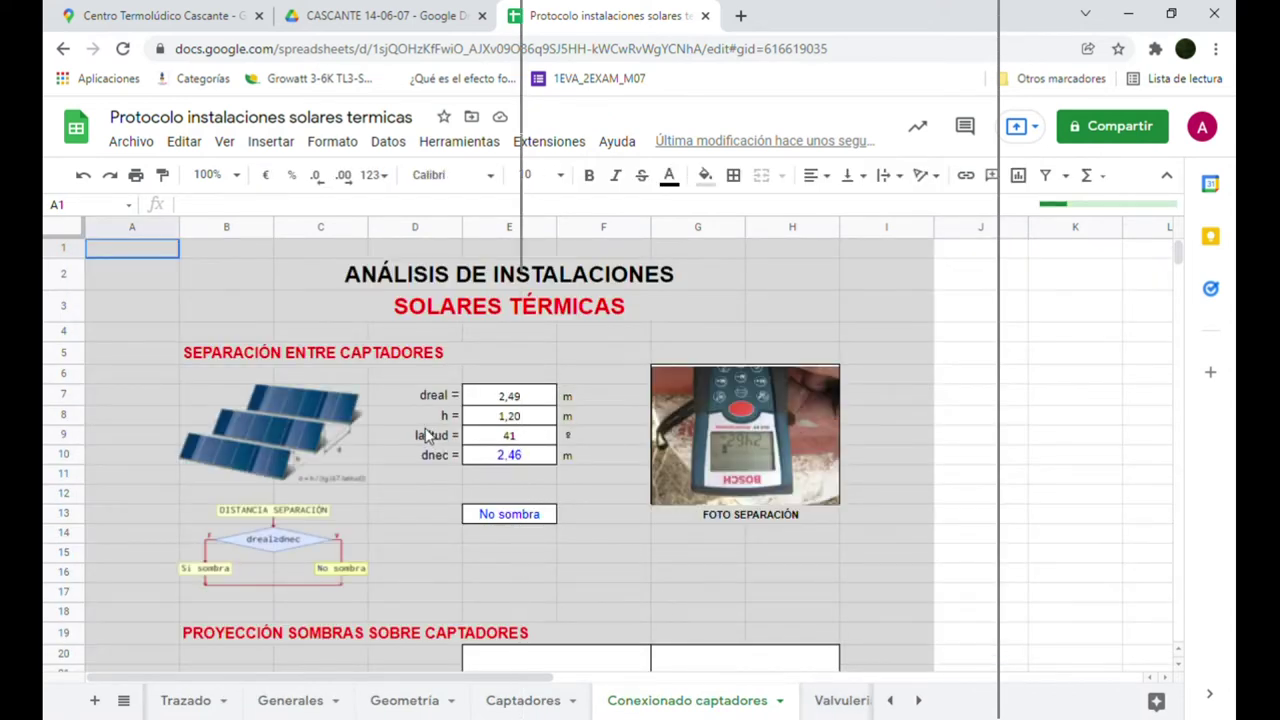
{"action": "left_click", "coordinate": [772, 432]}
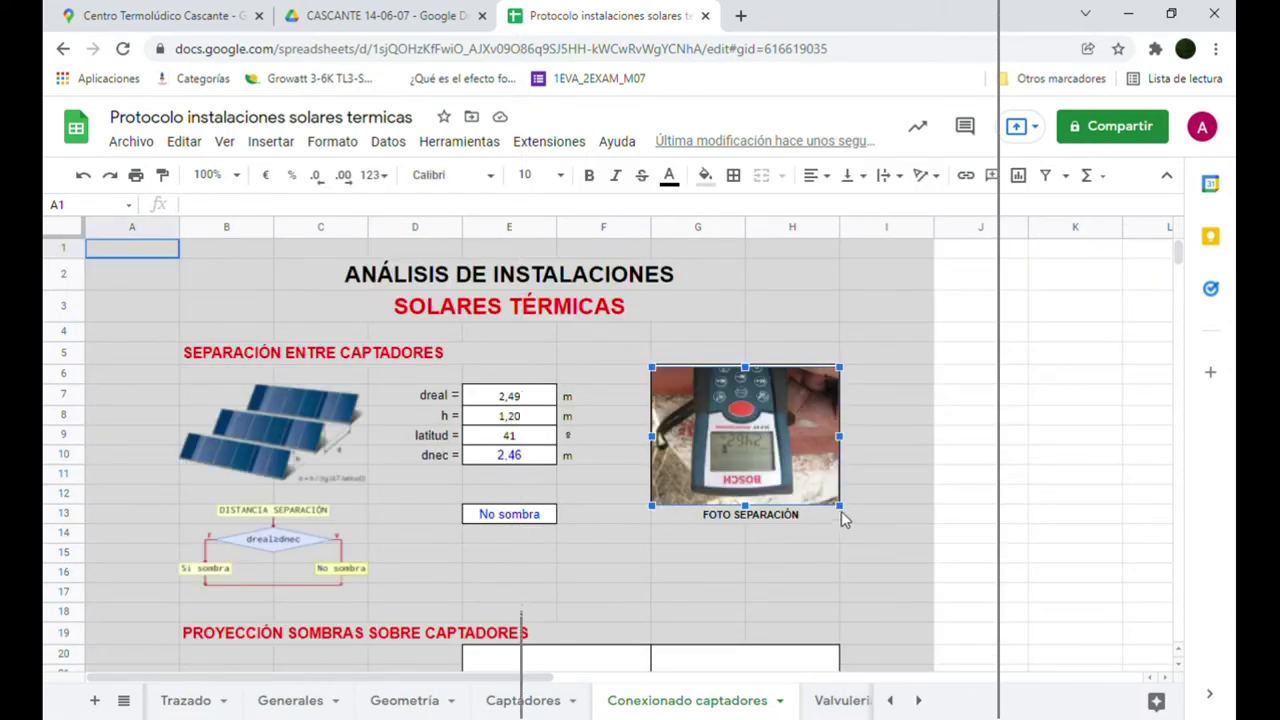
{"action": "mouse_move", "coordinate": [840, 508]}
{"action": "left_mouse_down"}
{"action": "mouse_move", "coordinate": [1012, 630]}
{"action": "mouse_move", "coordinate": [983, 537]}
{"action": "mouse_move", "coordinate": [840, 505]}
{"action": "left_mouse_up"}
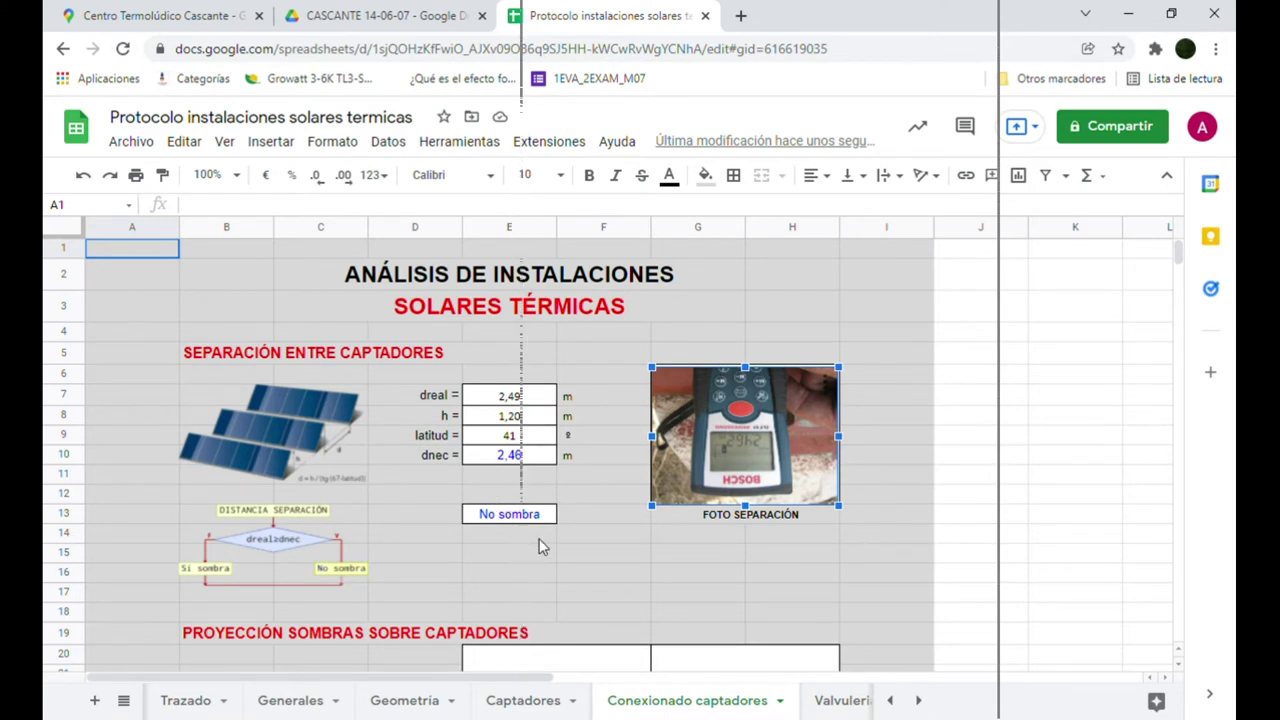
{"action": "left_click", "coordinate": [488, 514]}
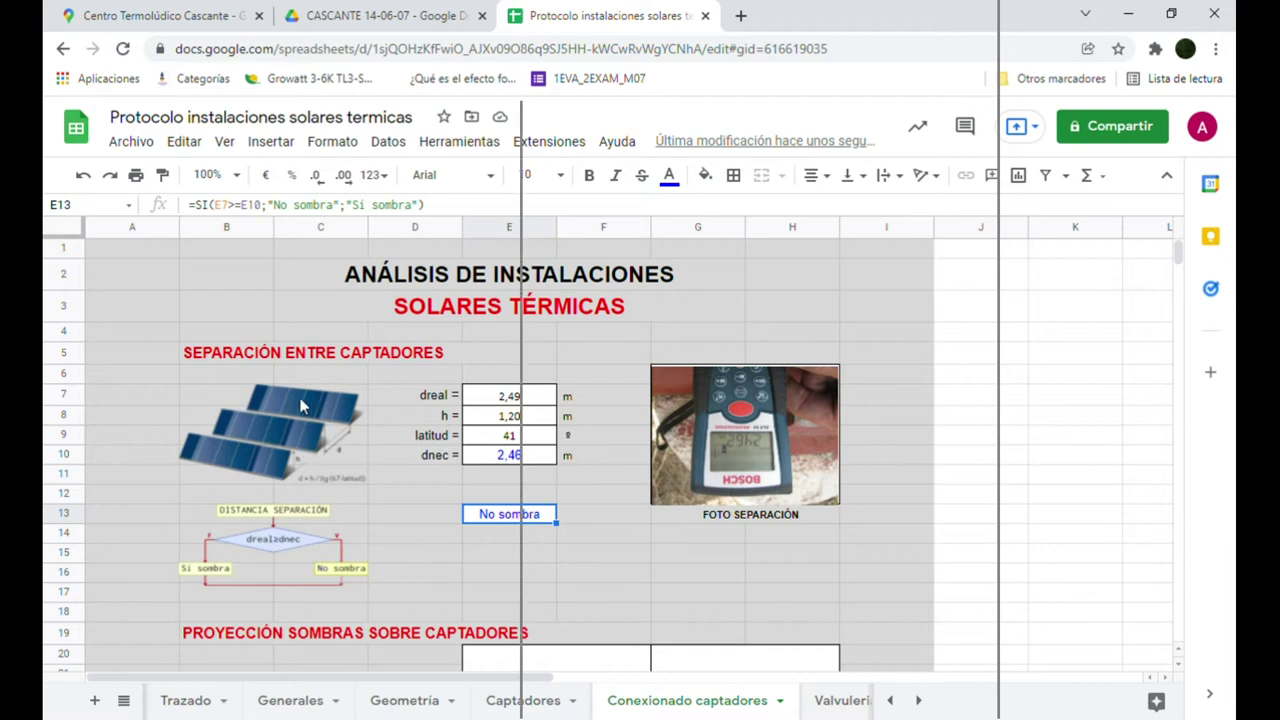
- Review the PROYECCIÓN SOMBRAS SOBRE CAPTADORES, ASOCIACIÓN CAPTADORES and DISPOSICIÓN CAMPO DE CAPTADORES sections of the Conexionado captadores sheet
{"action": "scroll", "coordinate": [430, 360], "scroll_direction": "down", "scroll_amount": 3}
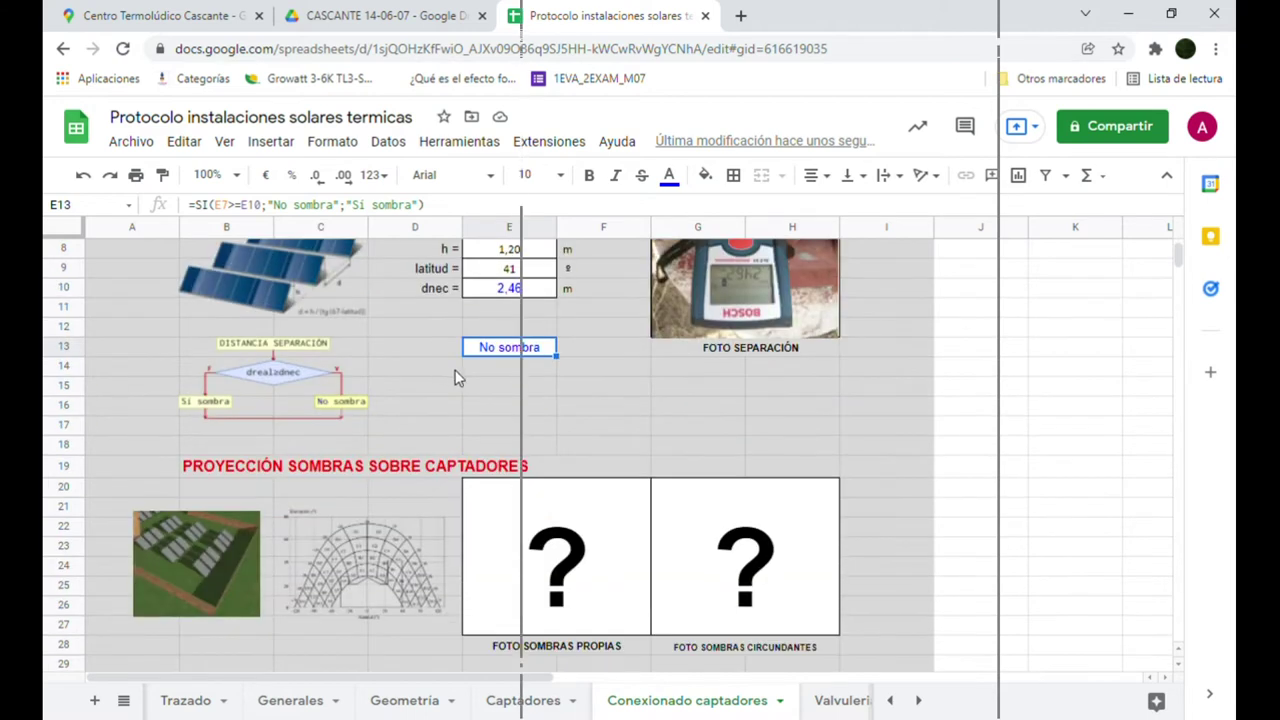
{"action": "scroll", "coordinate": [450, 375], "scroll_direction": "down", "scroll_amount": 1}
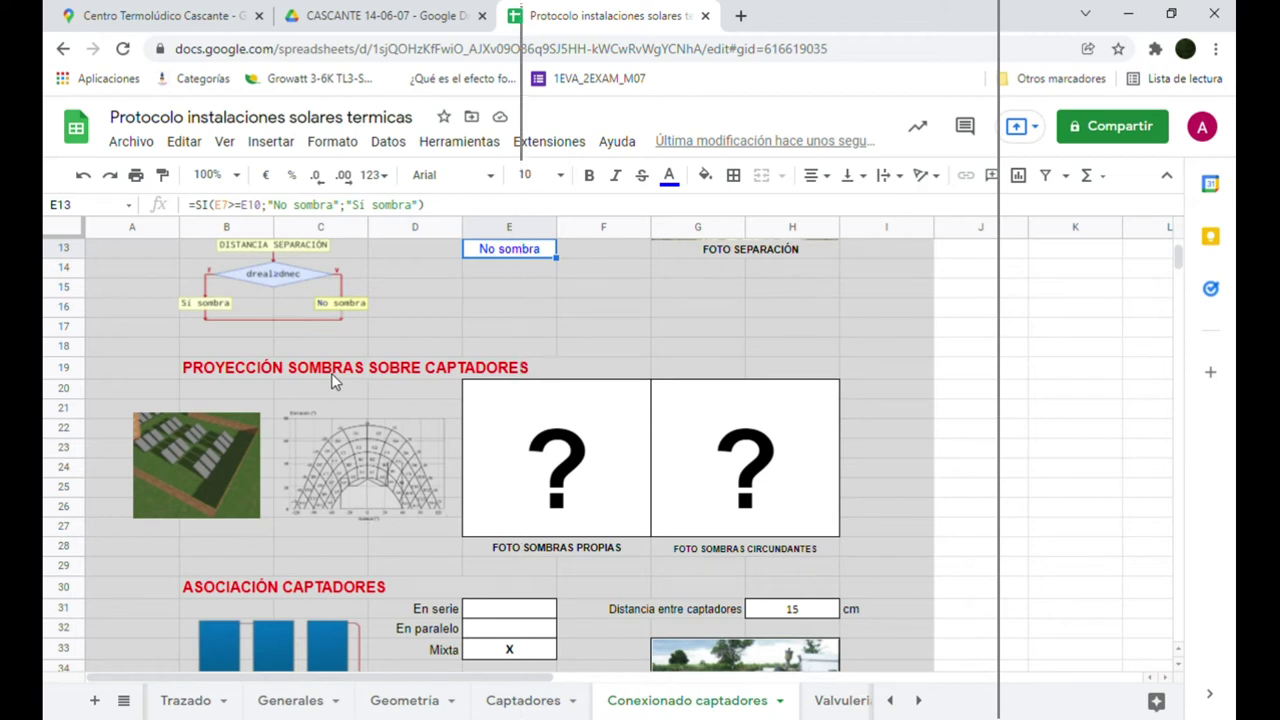
{"action": "scroll", "coordinate": [490, 360], "scroll_direction": "down", "scroll_amount": 2}
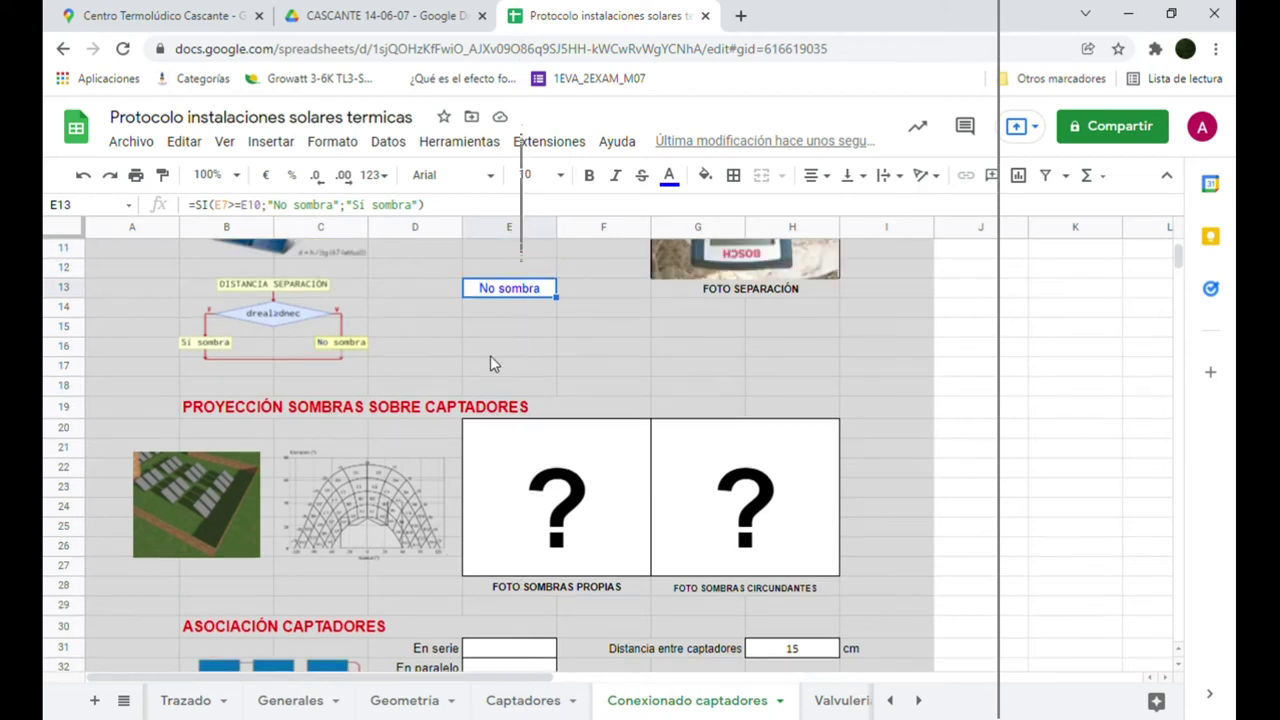
{"action": "scroll", "coordinate": [476, 378], "scroll_direction": "down", "scroll_amount": 3}
{"action": "scroll", "coordinate": [390, 355], "scroll_direction": "down", "scroll_amount": 1}
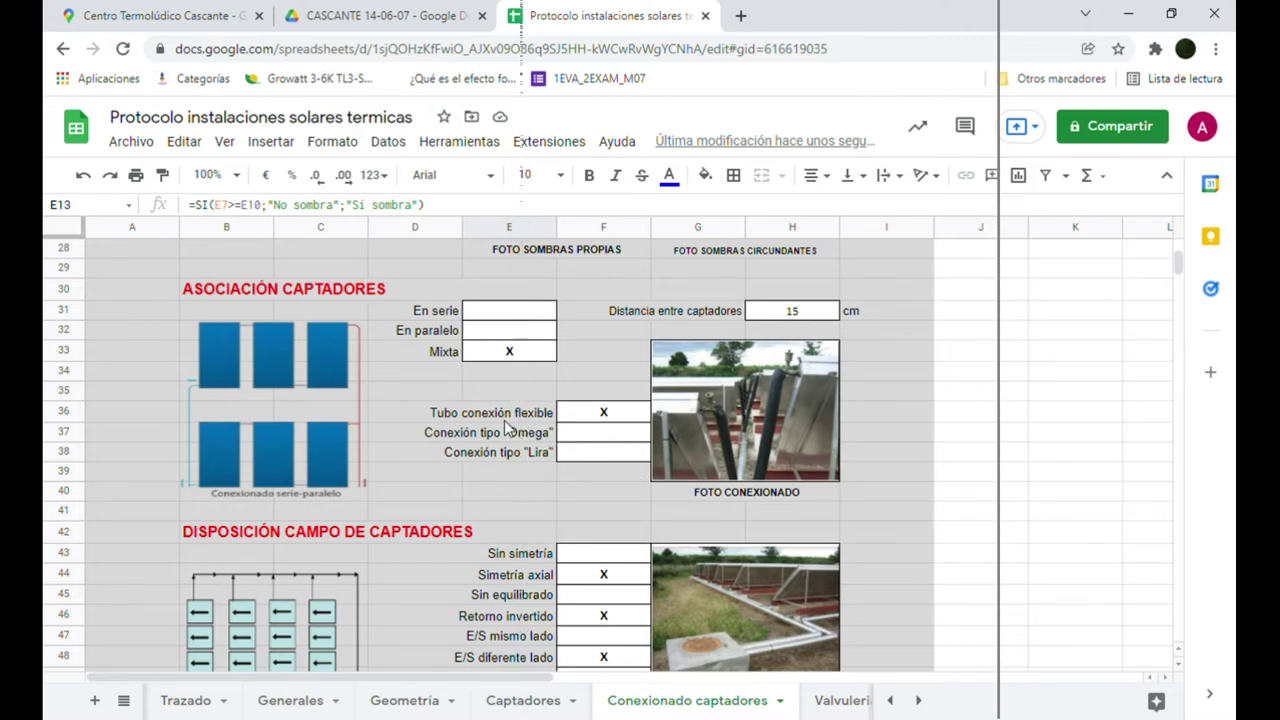
{"action": "scroll", "coordinate": [506, 428], "scroll_direction": "down", "scroll_amount": 2}
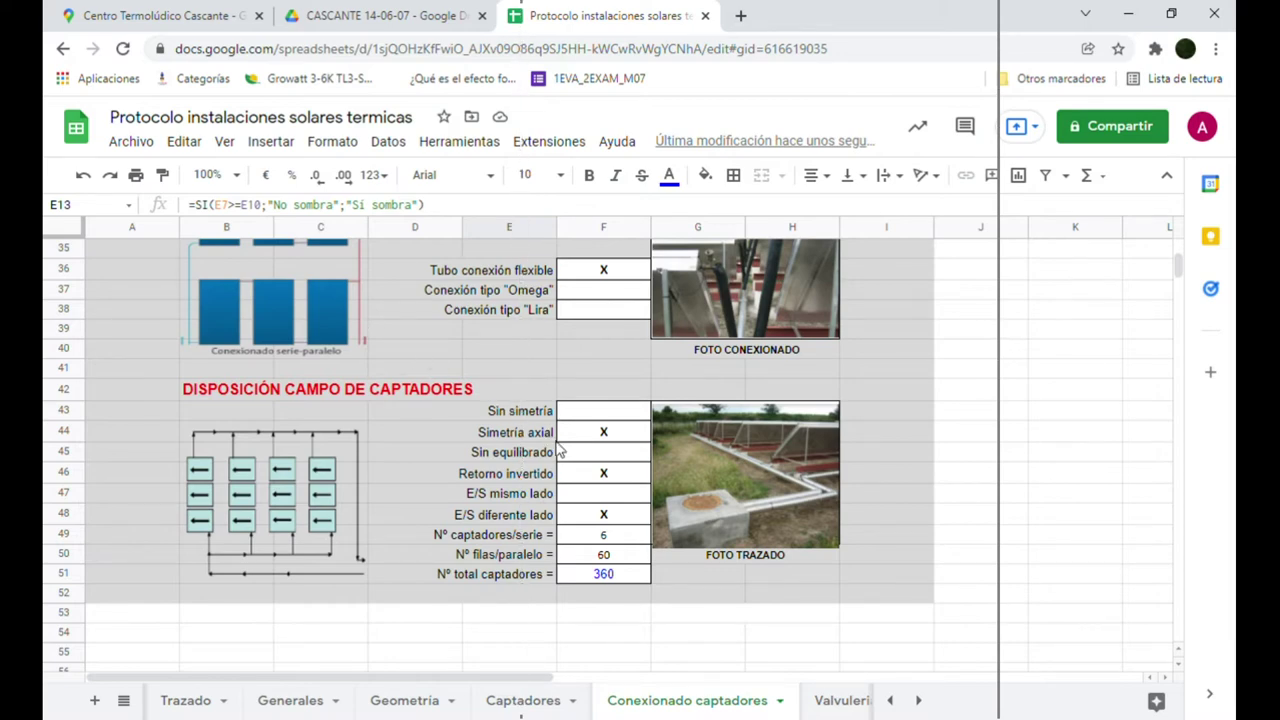
- Switch to the Google Maps satellite view, examine the collector rows up close, and return to the protocol spreadsheet
{"action": "left_click", "coordinate": [110, 16]}
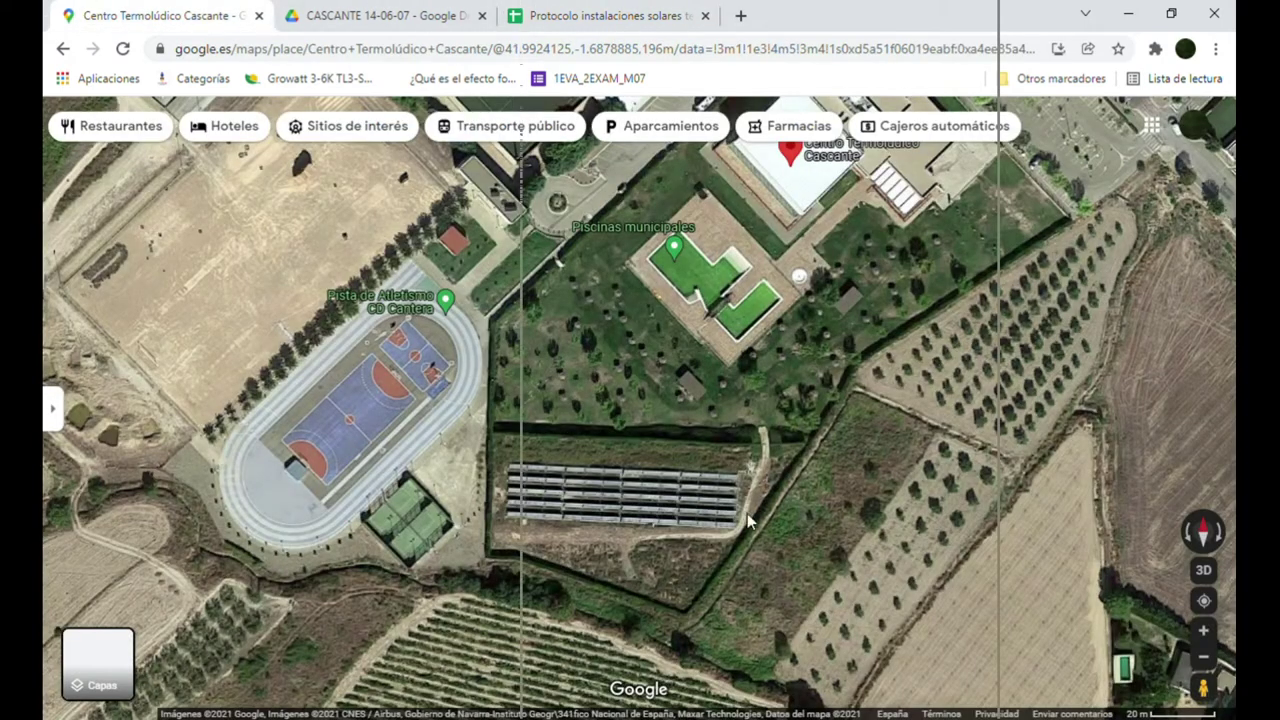
{"action": "scroll", "coordinate": [748, 520], "scroll_direction": "up", "scroll_amount": 2}
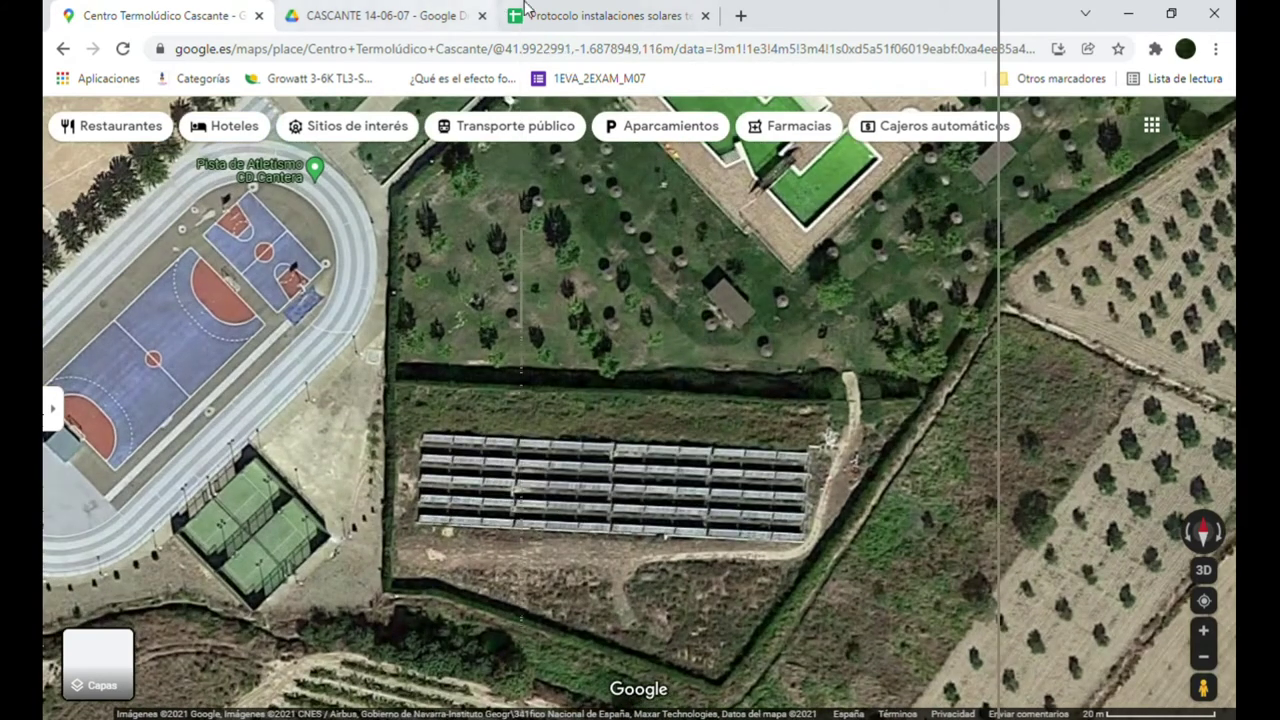
{"action": "left_click", "coordinate": [525, 10]}
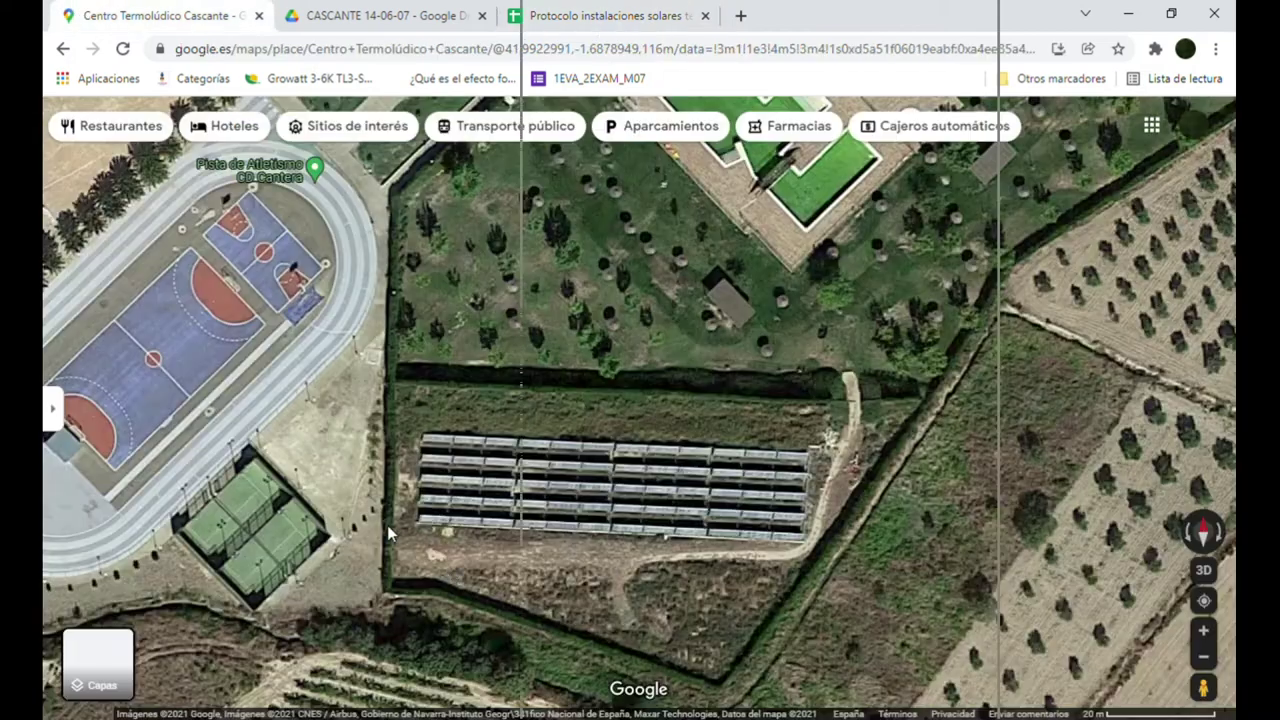
{"action": "scroll", "coordinate": [387, 525], "scroll_direction": "up", "scroll_amount": 1}
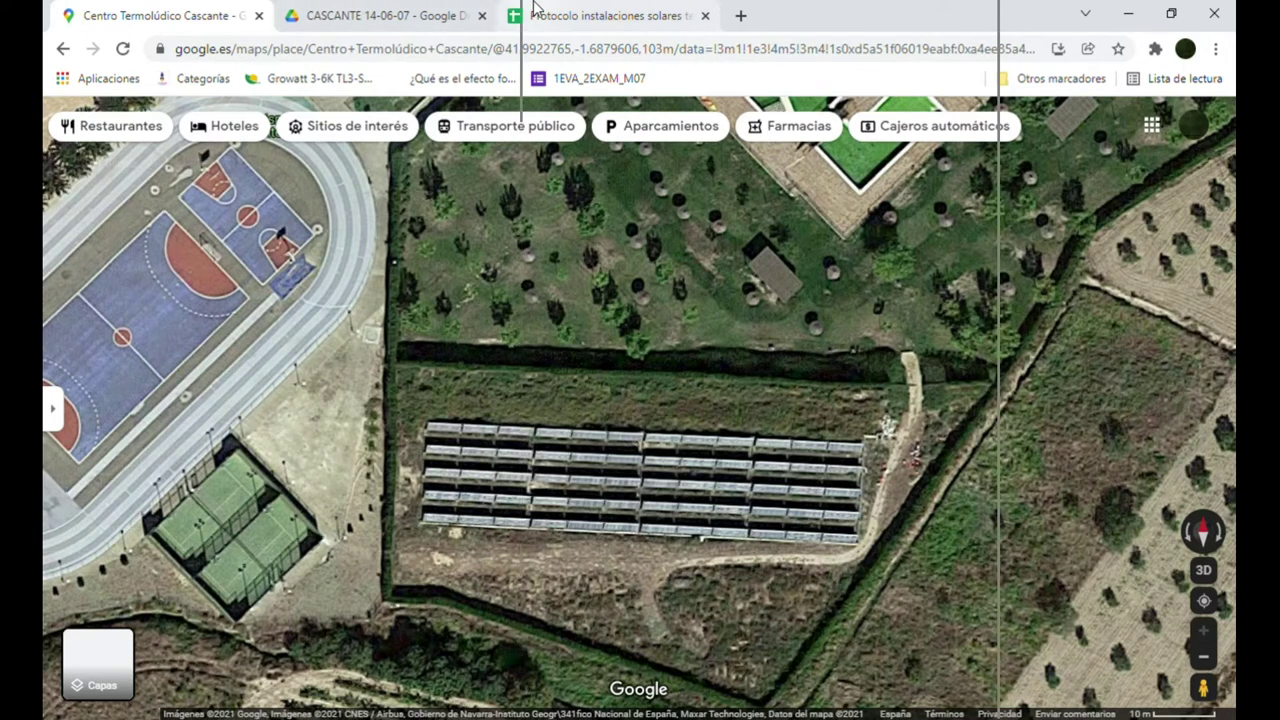
{"action": "left_click", "coordinate": [535, 10]}
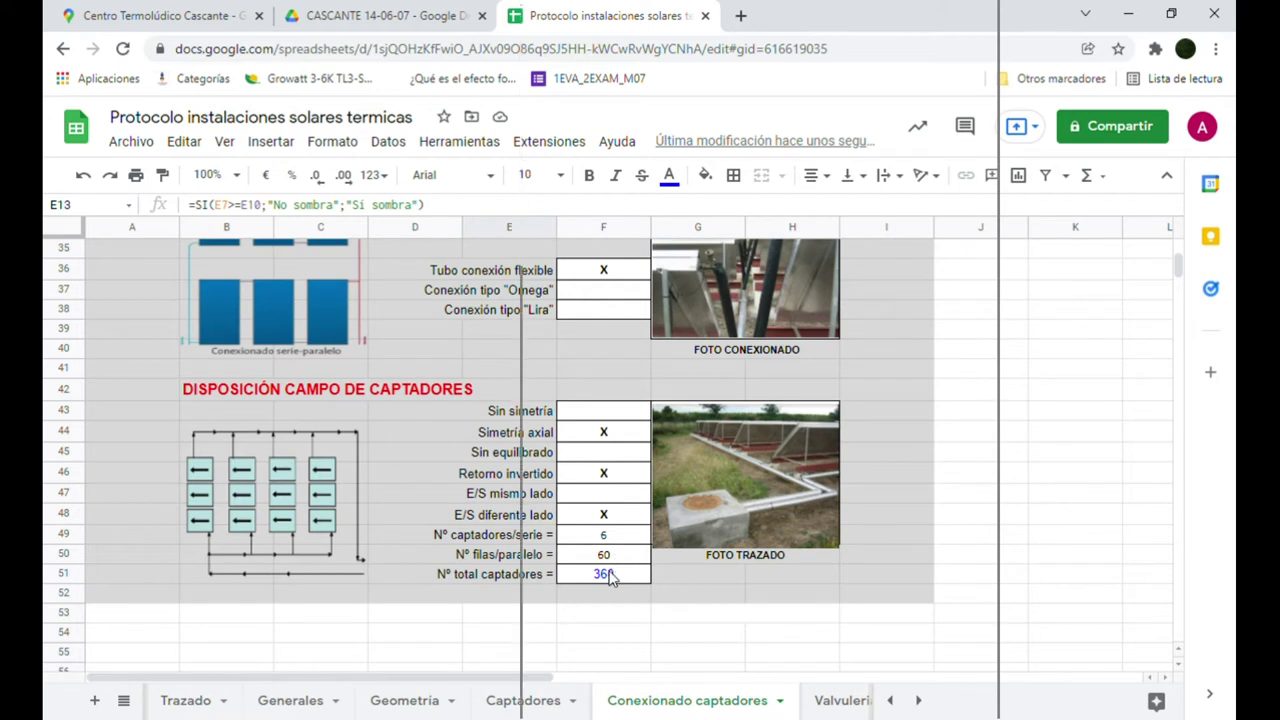
- Open the Valvuleria_tuberias1 sheet, review the pipe dimensions and fluid characteristics, and select the FOTO TUBERÍA photo
{"action": "left_click", "coordinate": [830, 700]}
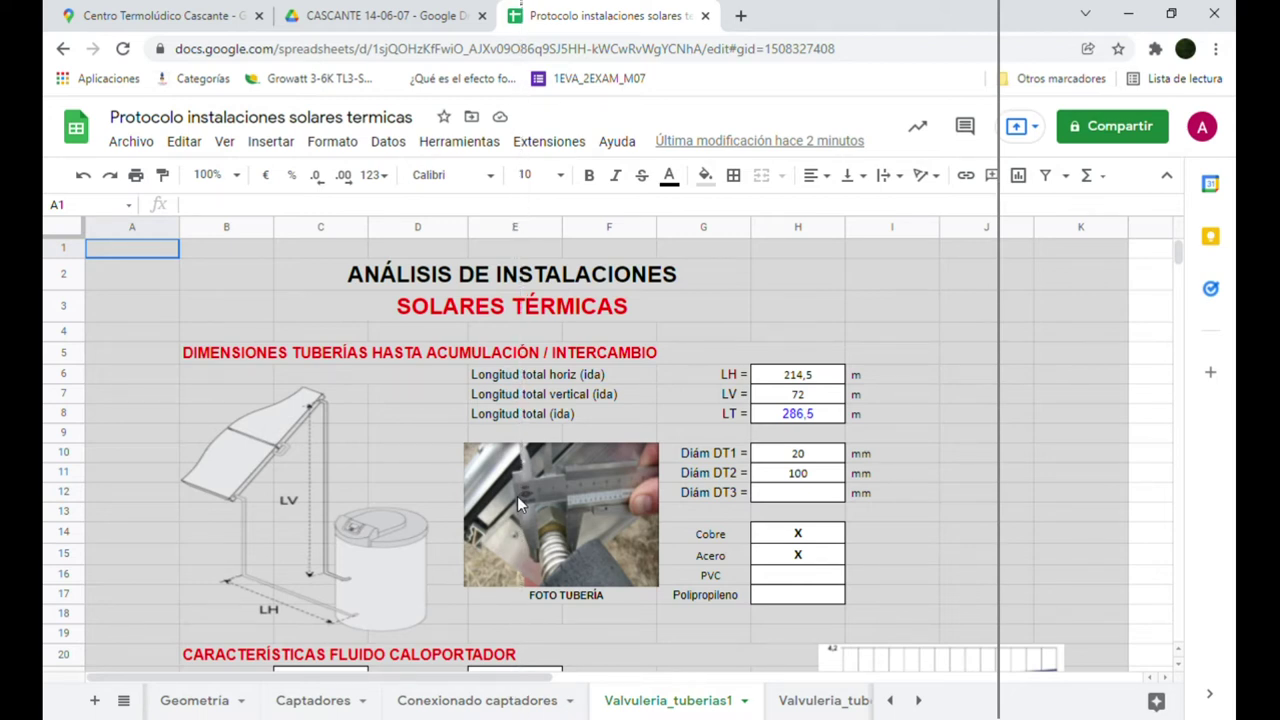
{"action": "scroll", "coordinate": [517, 496], "scroll_direction": "down", "scroll_amount": 2}
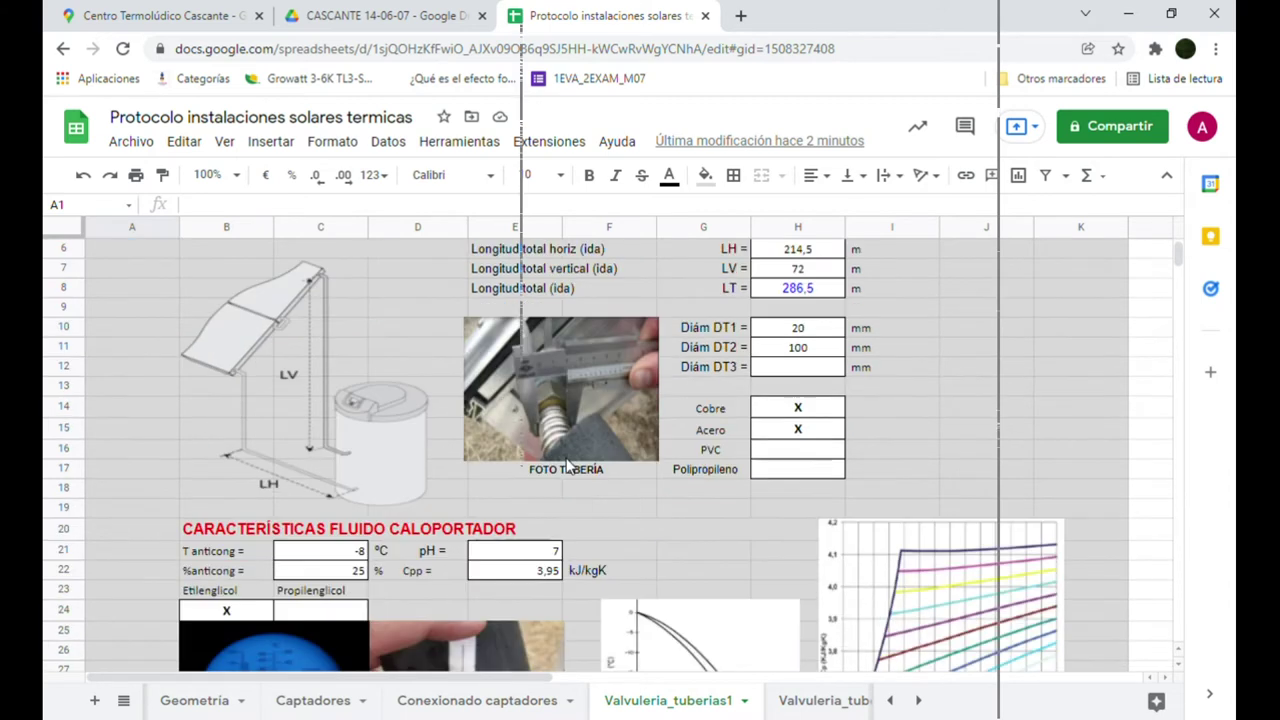
{"action": "left_click", "coordinate": [580, 390]}
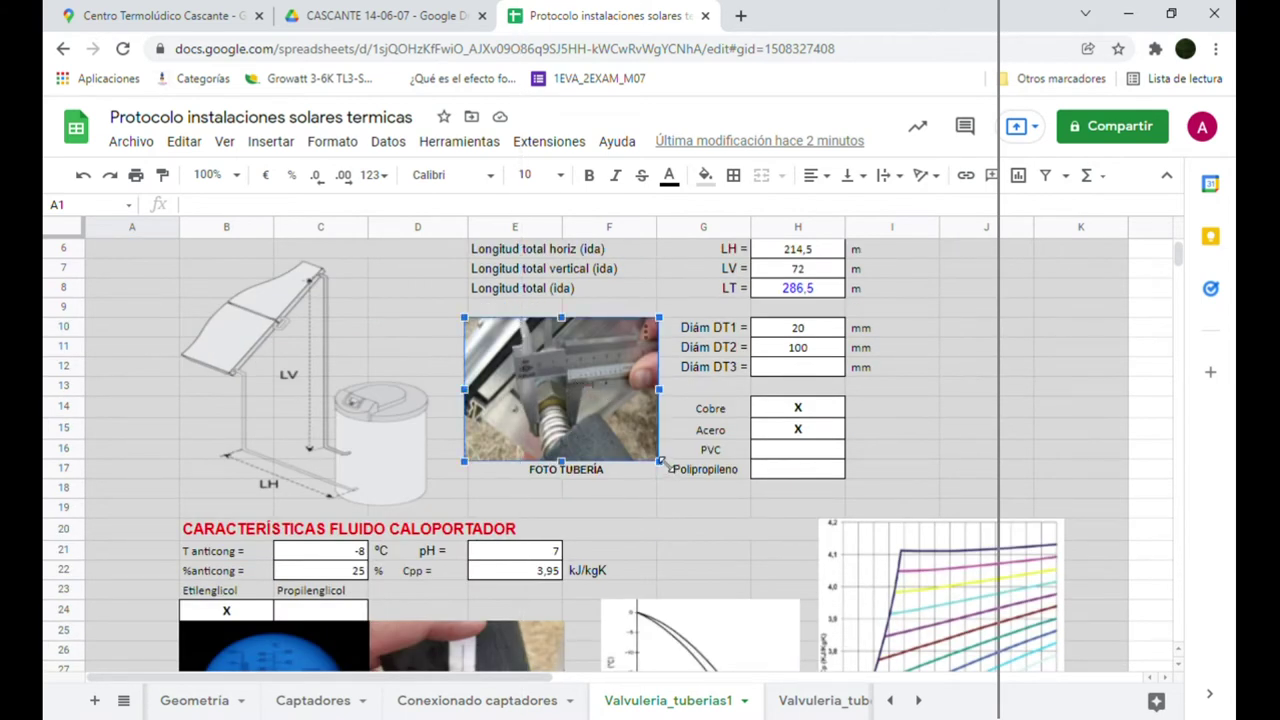
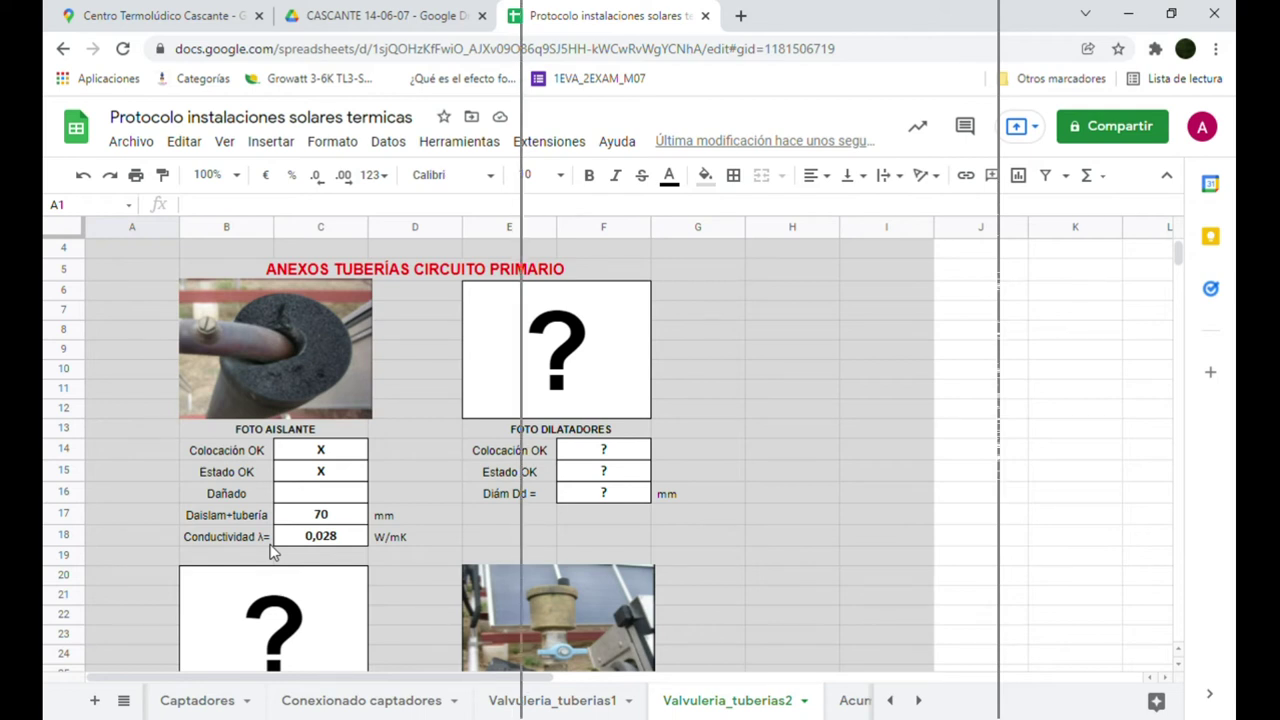
- Review the insulation, expansion, fixing, air vent, filter and soldering entries on the Valvuleria_tuberias2 sheet
{"action": "scroll", "coordinate": [372, 500], "scroll_direction": "down", "scroll_amount": 1}
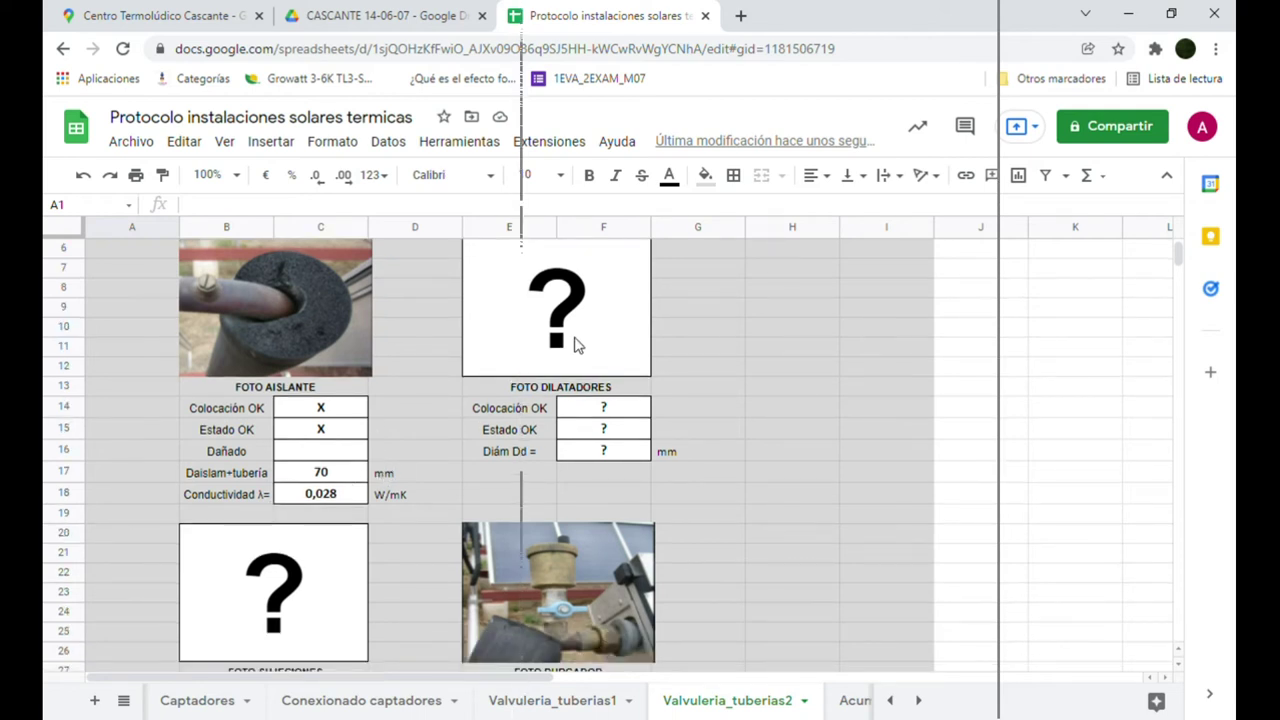
{"action": "scroll", "coordinate": [575, 345], "scroll_direction": "down", "scroll_amount": 2}
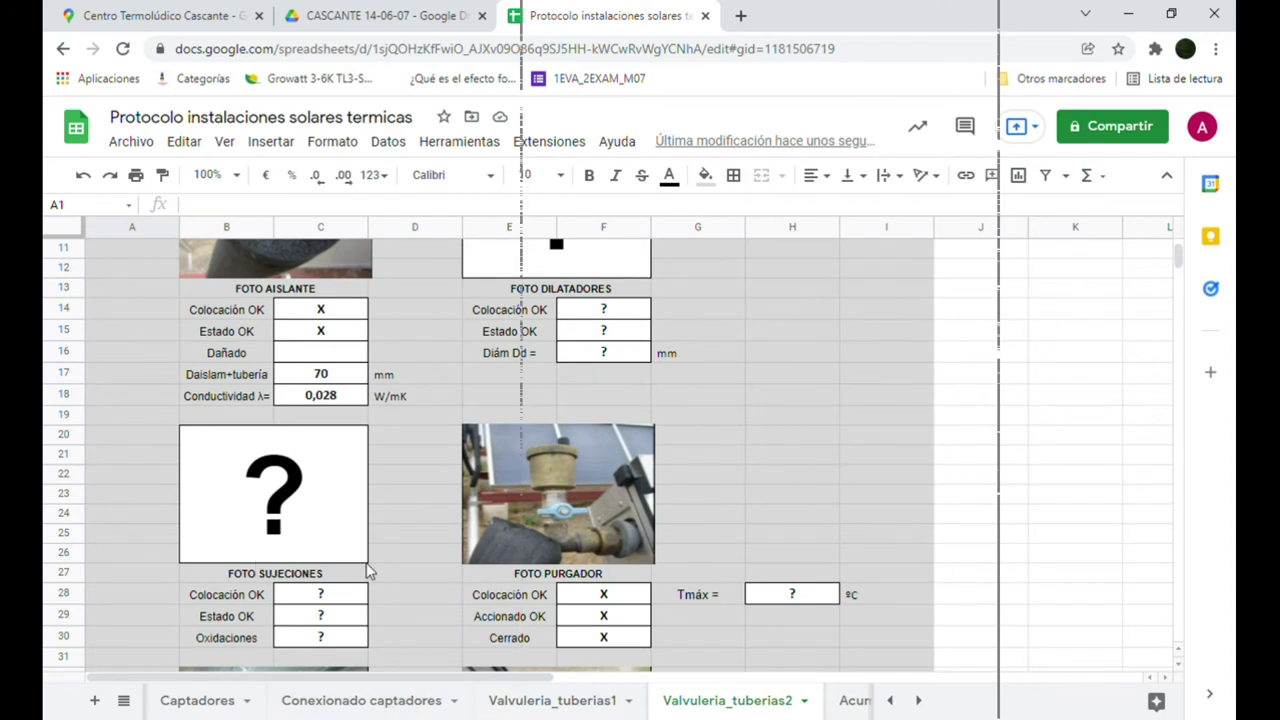
{"action": "scroll", "coordinate": [400, 550], "scroll_direction": "down", "scroll_amount": 2}
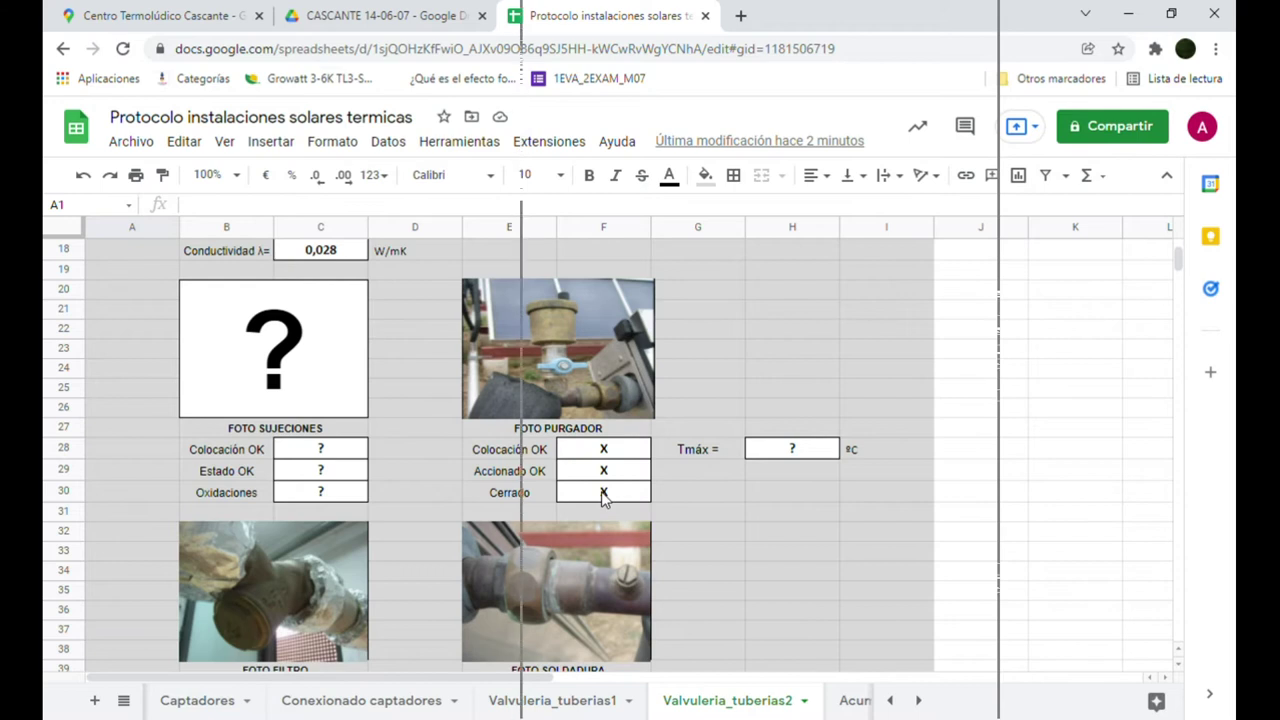
{"action": "scroll", "coordinate": [603, 497], "scroll_direction": "down", "scroll_amount": 4}
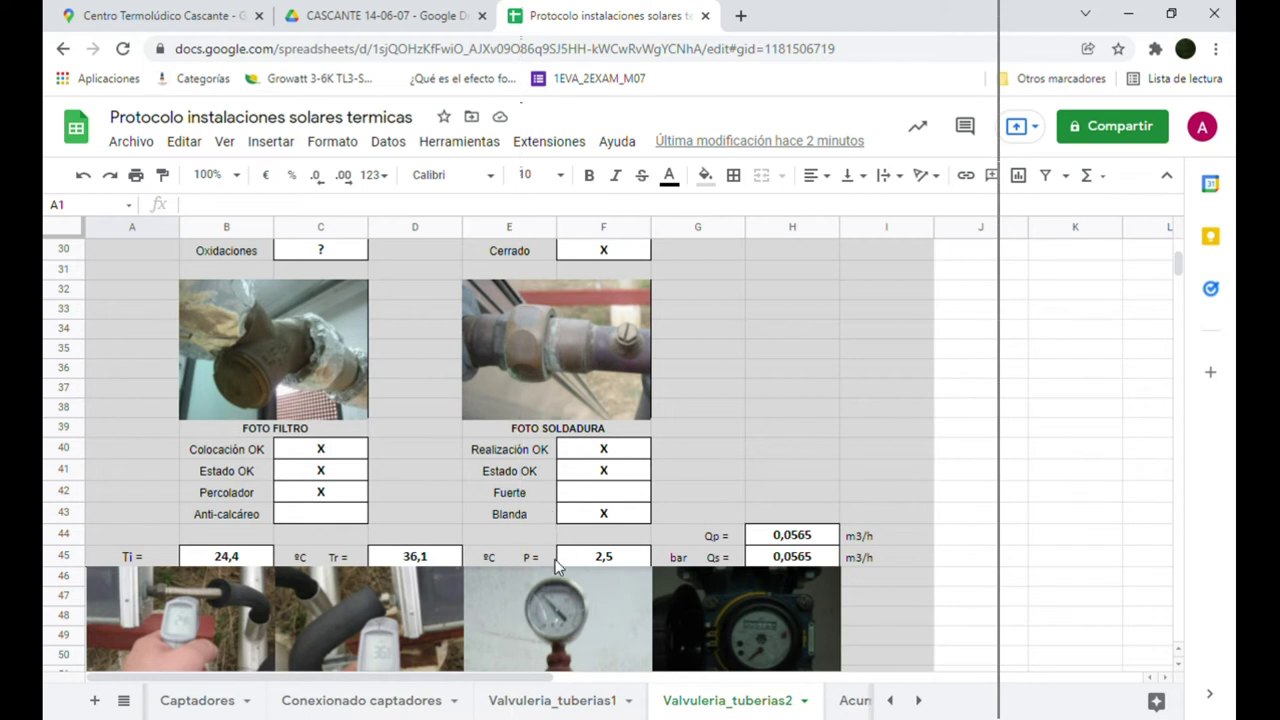
- Inspect the FOTO SOLDADURA, FOTO PRESIÓN PRIMARIO and FOTO CAUDALÍMETRO photos with their pressure and flow rate readings
{"action": "left_click", "coordinate": [638, 405]}
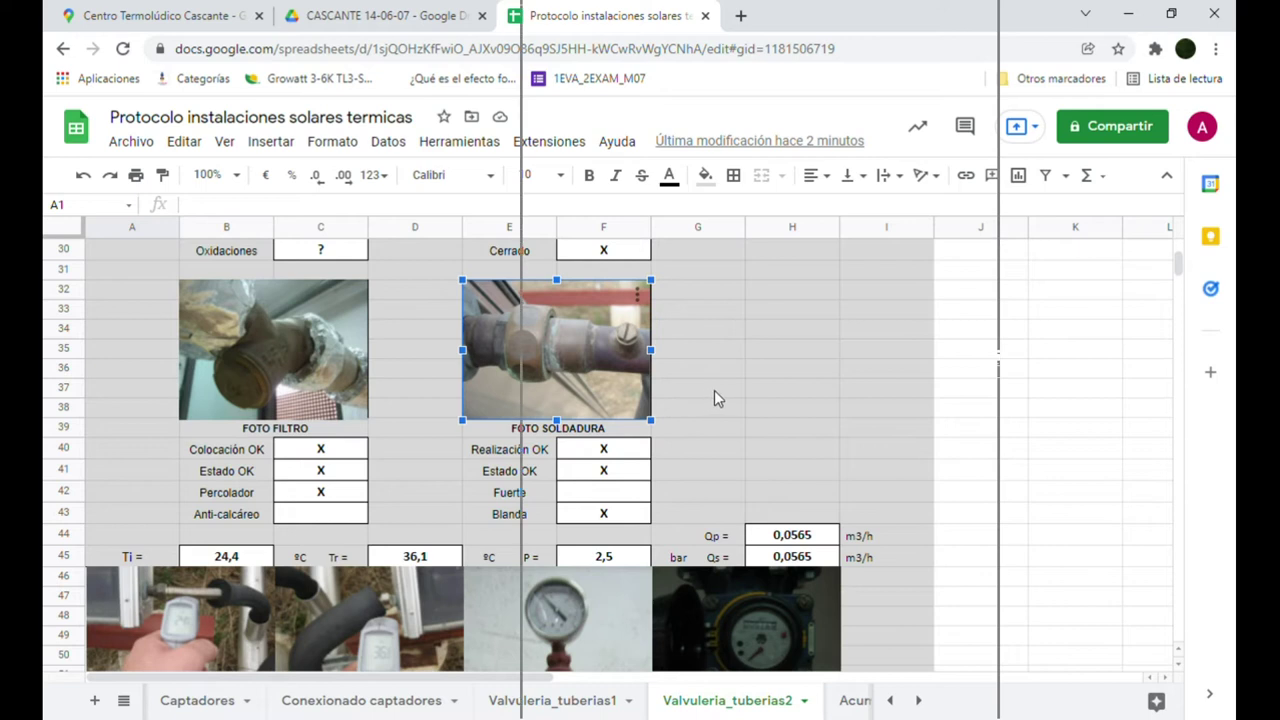
{"action": "scroll", "coordinate": [714, 390], "scroll_direction": "down", "scroll_amount": 3}
{"action": "scroll", "coordinate": [500, 509], "scroll_direction": "up", "scroll_amount": 1}
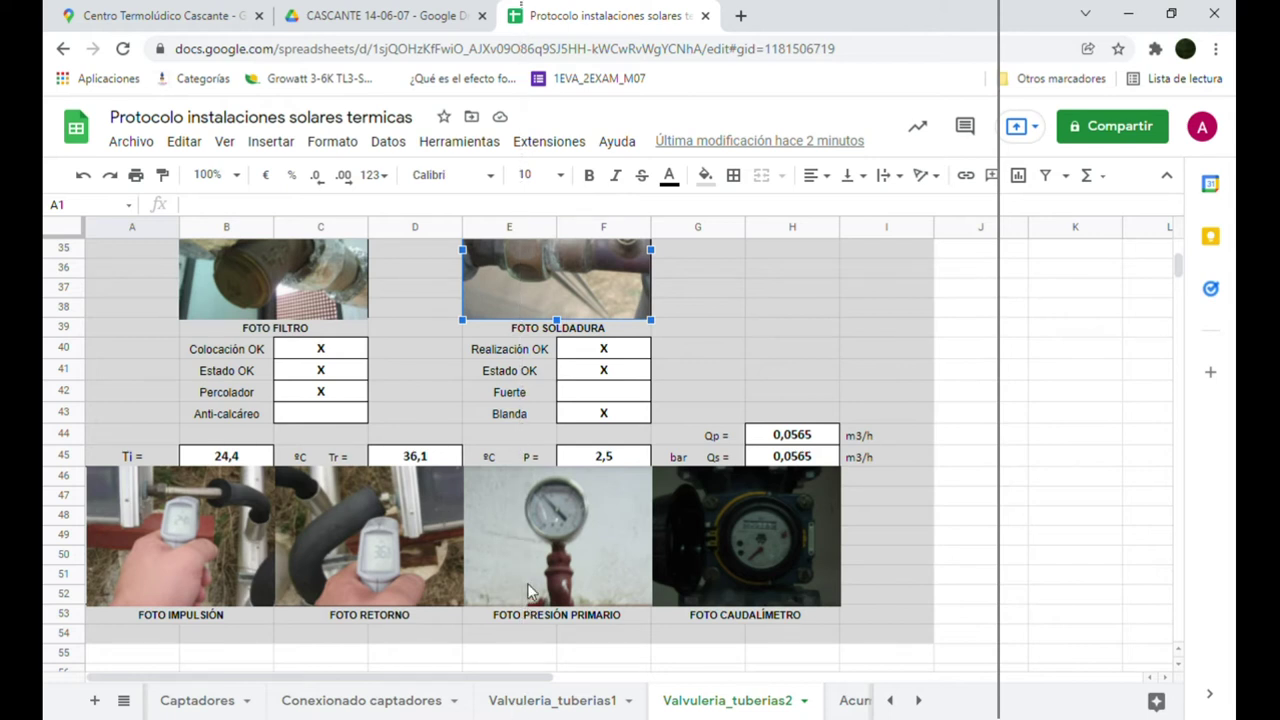
{"action": "left_click", "coordinate": [620, 596]}
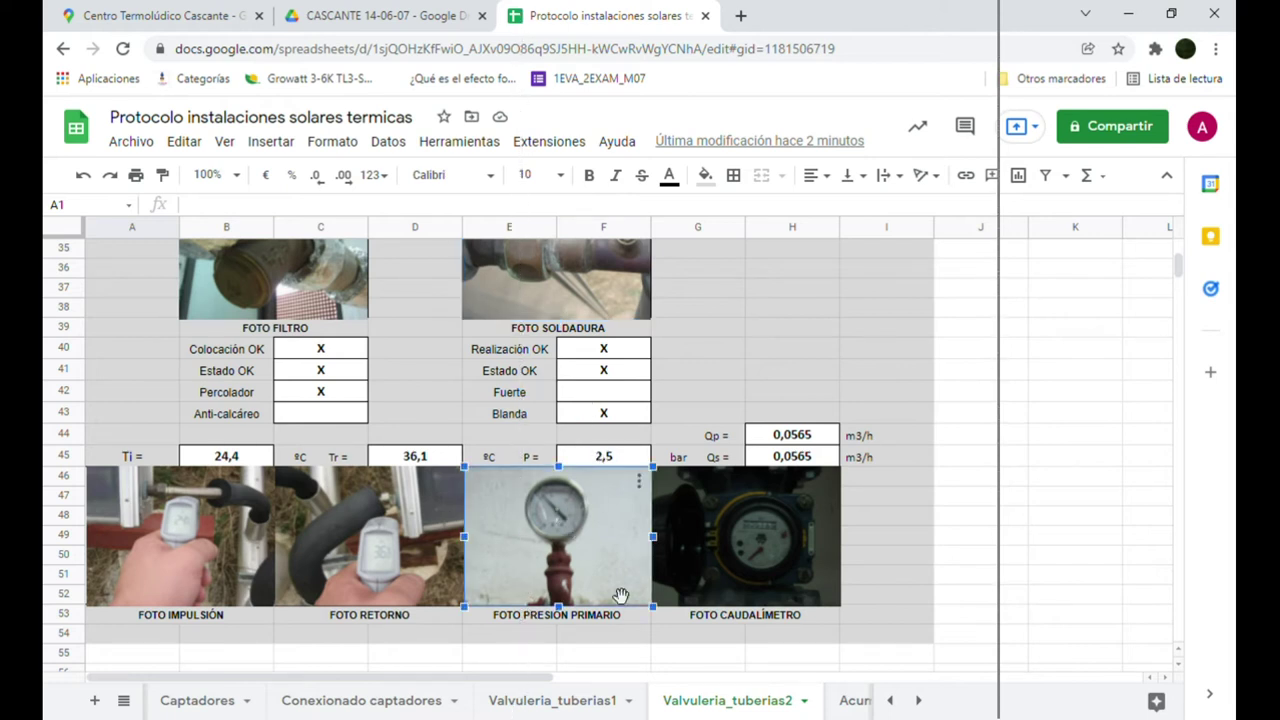
{"action": "left_click", "coordinate": [940, 538]}
{"action": "left_click", "coordinate": [782, 537]}
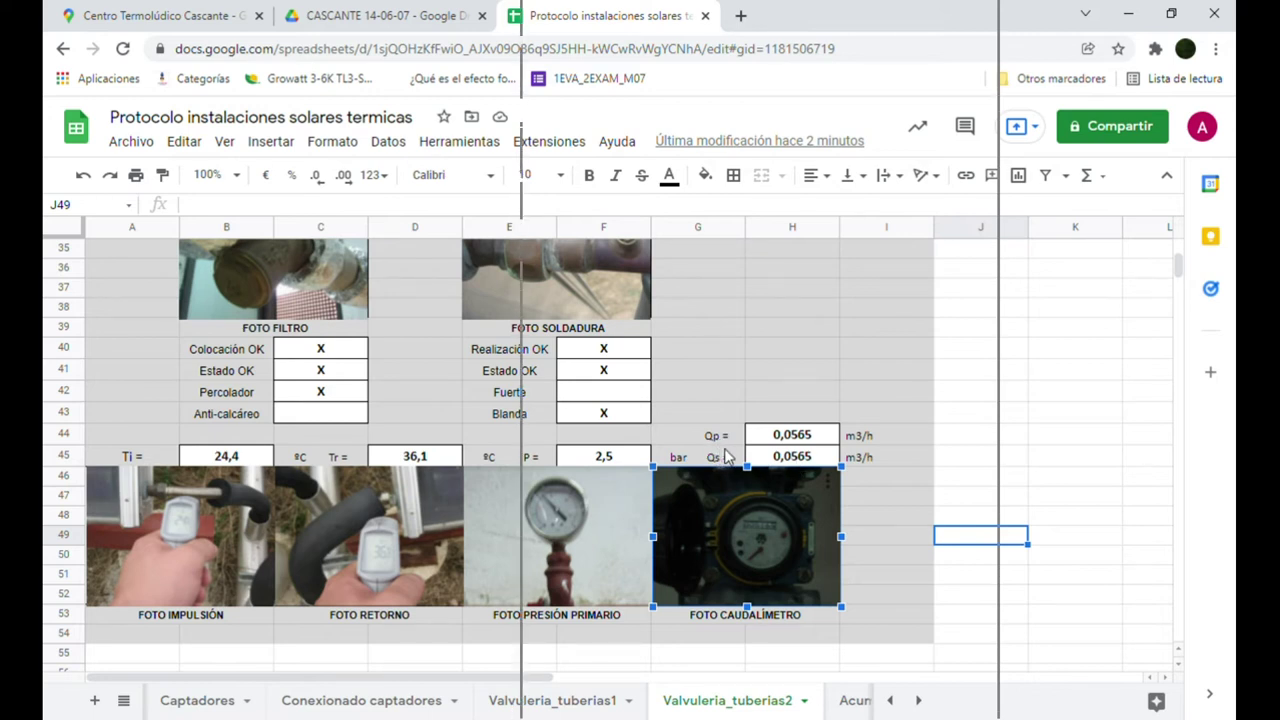
{"action": "scroll", "coordinate": [790, 450], "scroll_direction": "down", "scroll_amount": 2}
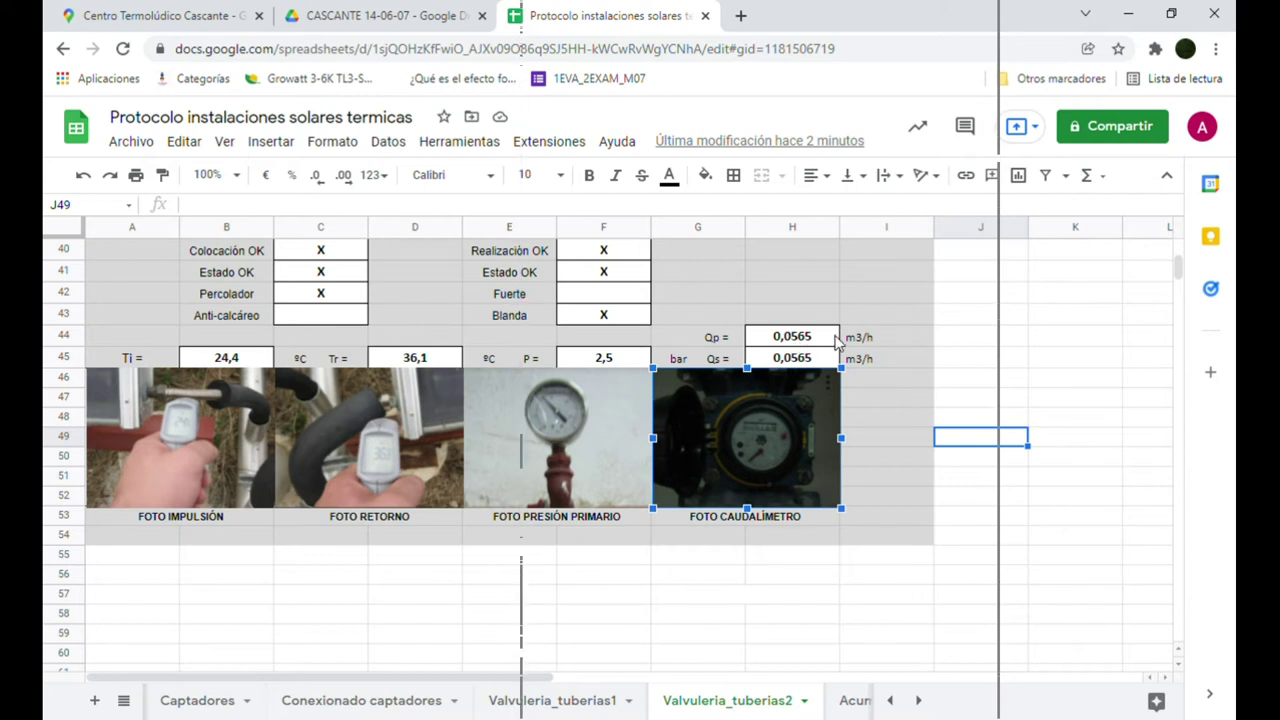
- Open the Acumulador-protecciones sheet and move the FOTO PLACA photo slightly up so it sits inside its frame
{"action": "left_click", "coordinate": [853, 702]}
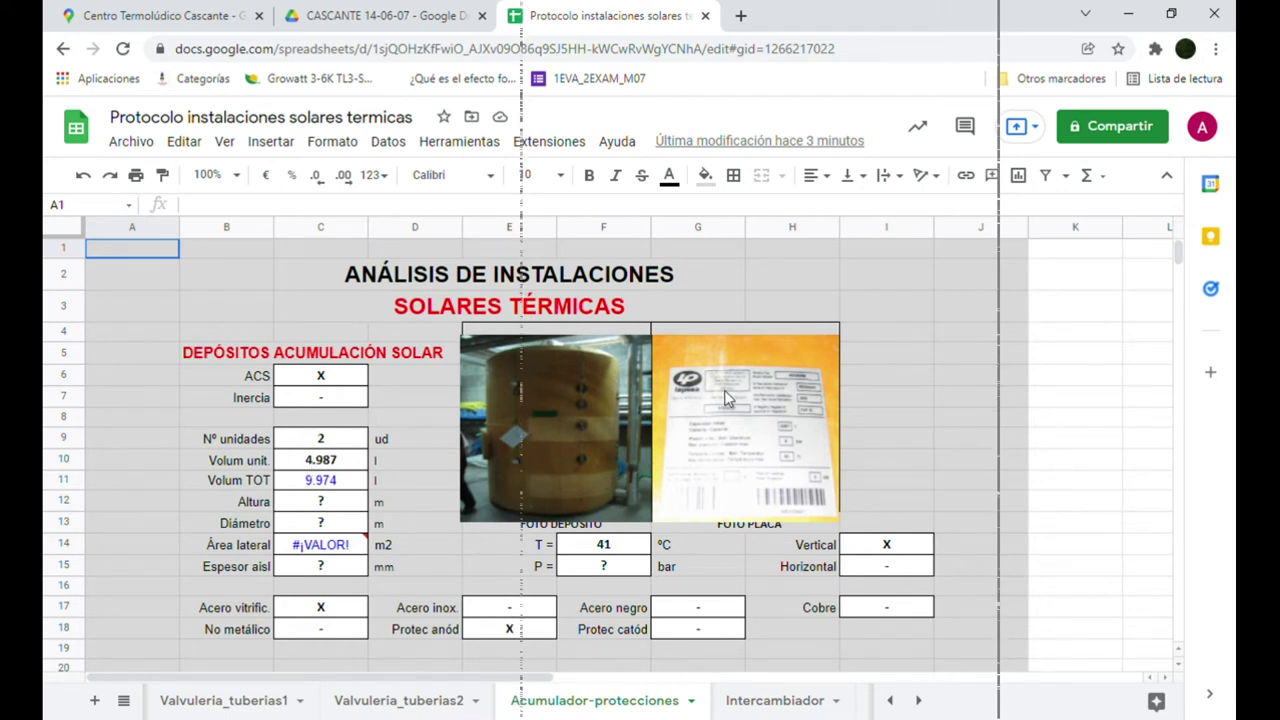
{"action": "left_click", "coordinate": [730, 425]}
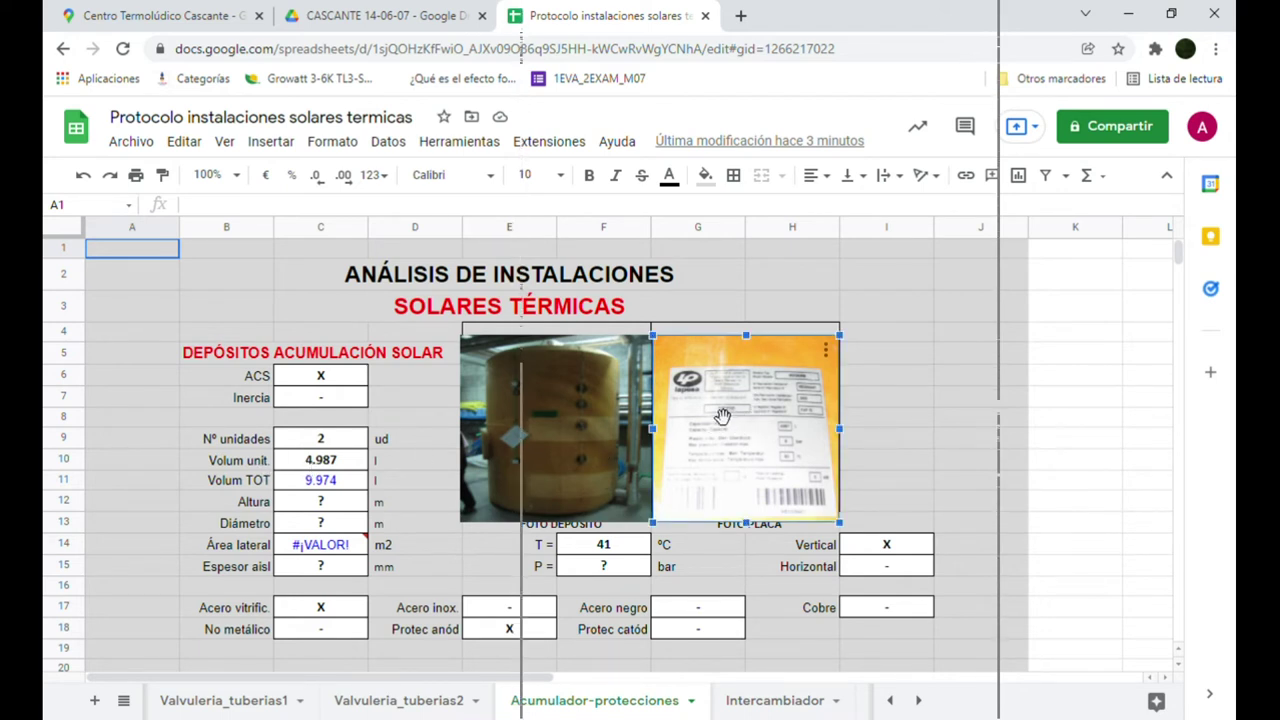
{"action": "left_click_drag", "start_coordinate": [722, 415], "coordinate": [722, 400]}
{"action": "left_click", "coordinate": [871, 374]}
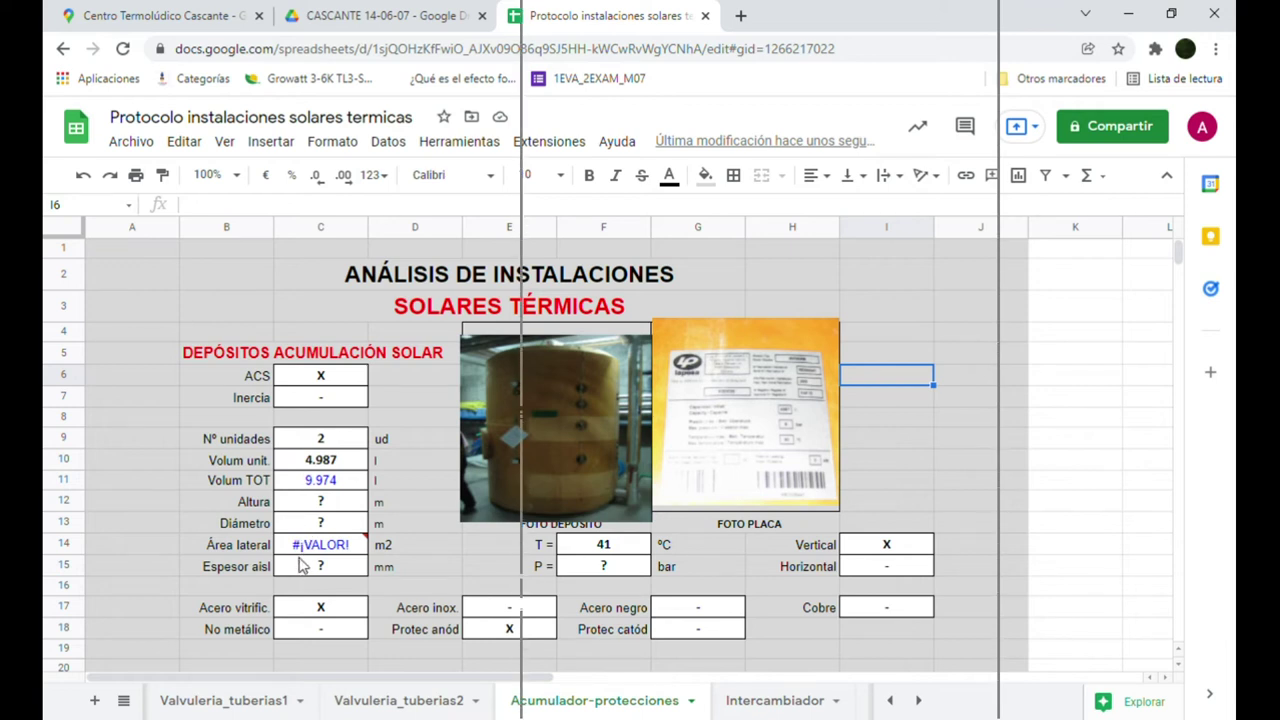
{"action": "mouse_move", "coordinate": [305, 556]}
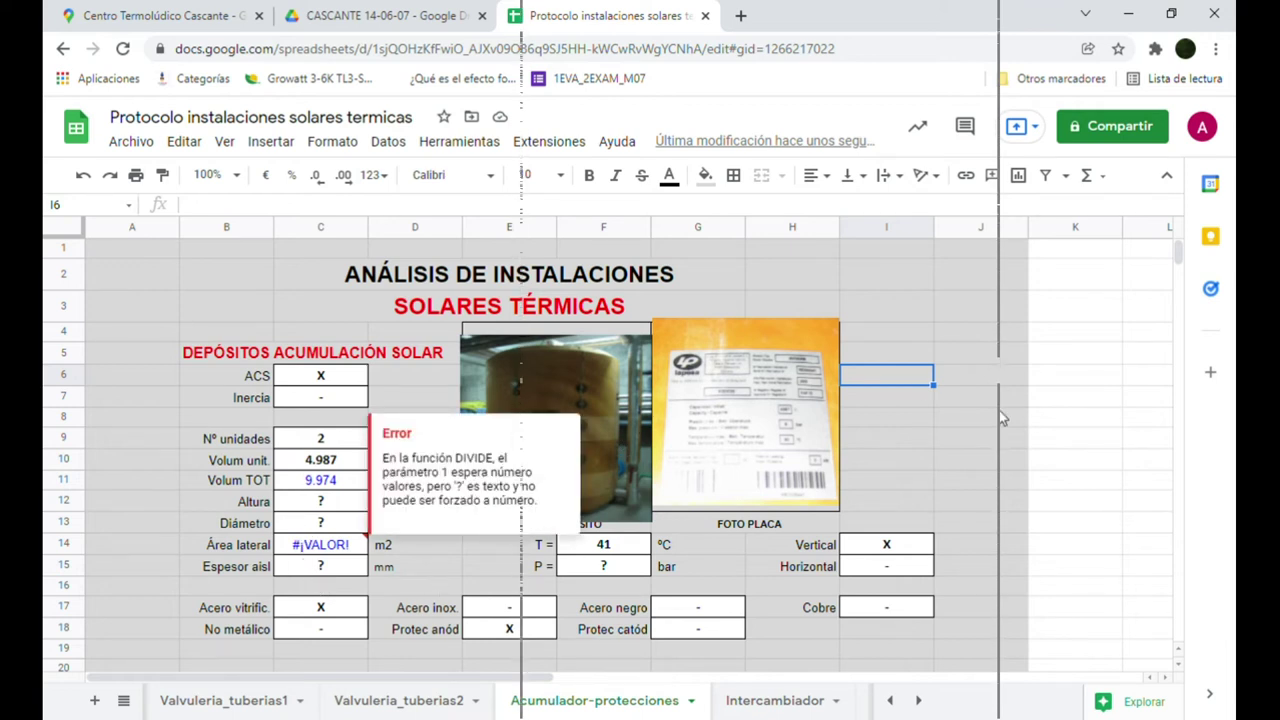
- Move the FOTO DEPÓSITO photo slightly up into its frame and review the tank's material and anode protection entries
{"action": "left_click", "coordinate": [922, 332]}
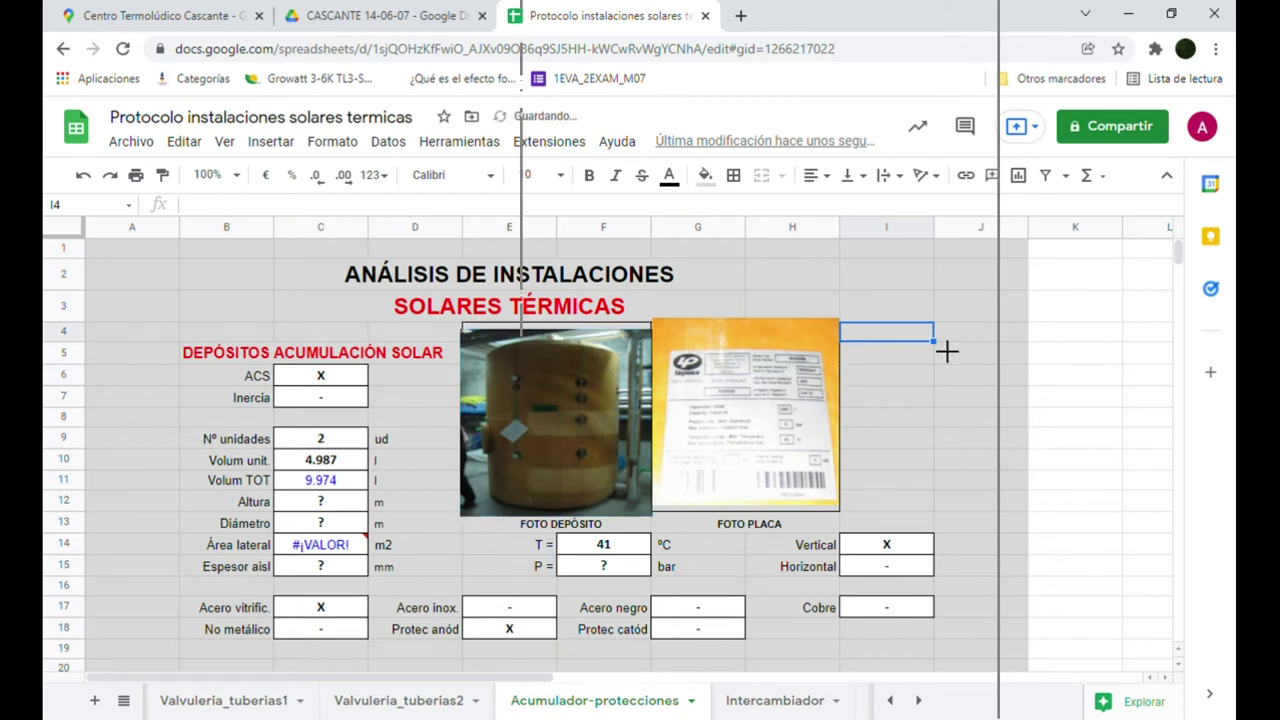
{"action": "scroll", "coordinate": [576, 550], "scroll_direction": "down", "scroll_amount": 3}
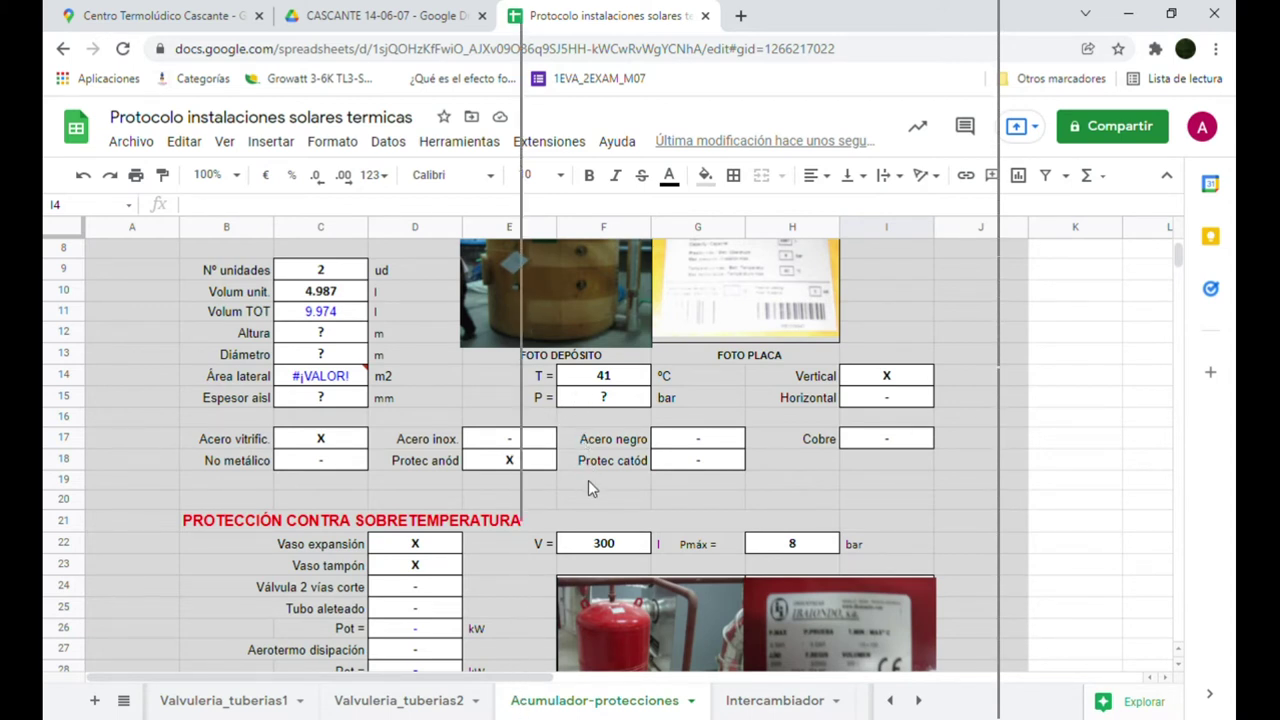
{"action": "scroll", "coordinate": [596, 441], "scroll_direction": "up", "scroll_amount": 1}
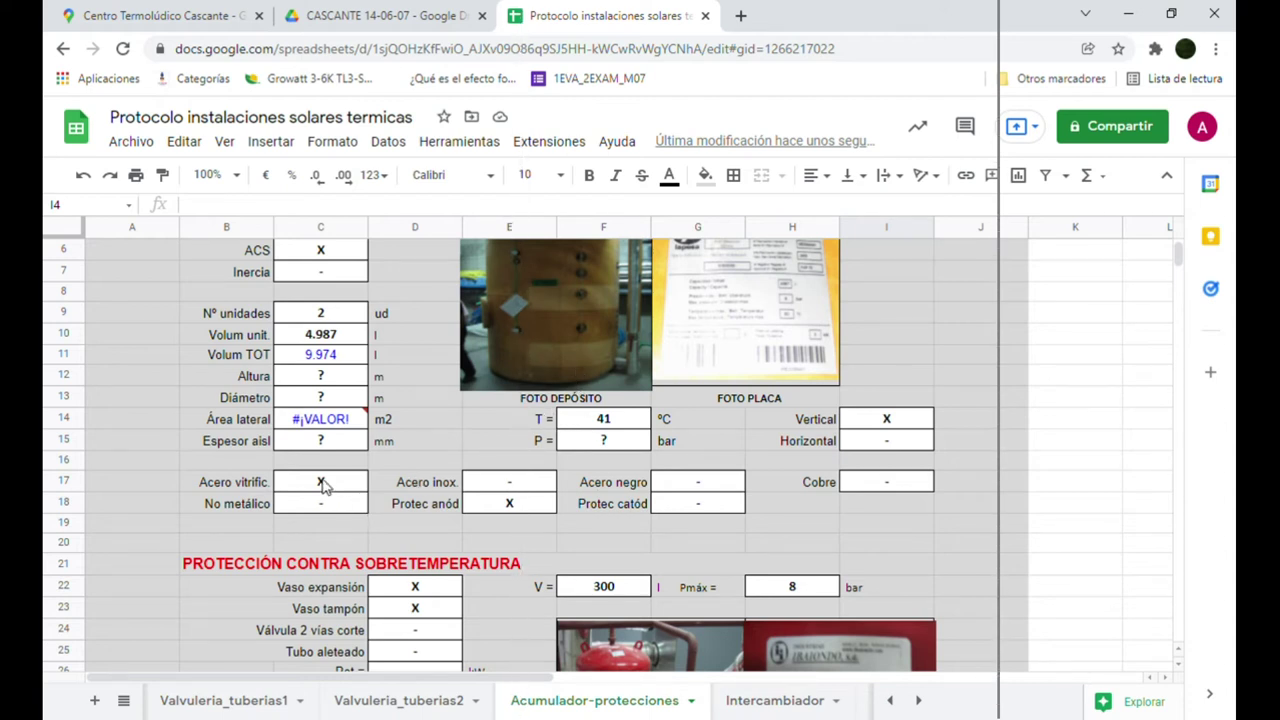
{"action": "left_click", "coordinate": [506, 503]}
{"action": "key", "text": "Delete"}
{"action": "key", "text": "ctrl+z"}
- Review the PROTECCIÓN CONTRA SOBRETEMPERATURA entries and inspect the FOTO PROTECCIÓN 1 photo of the expansion vessels
{"action": "scroll", "coordinate": [503, 494], "scroll_direction": "down", "scroll_amount": 5}
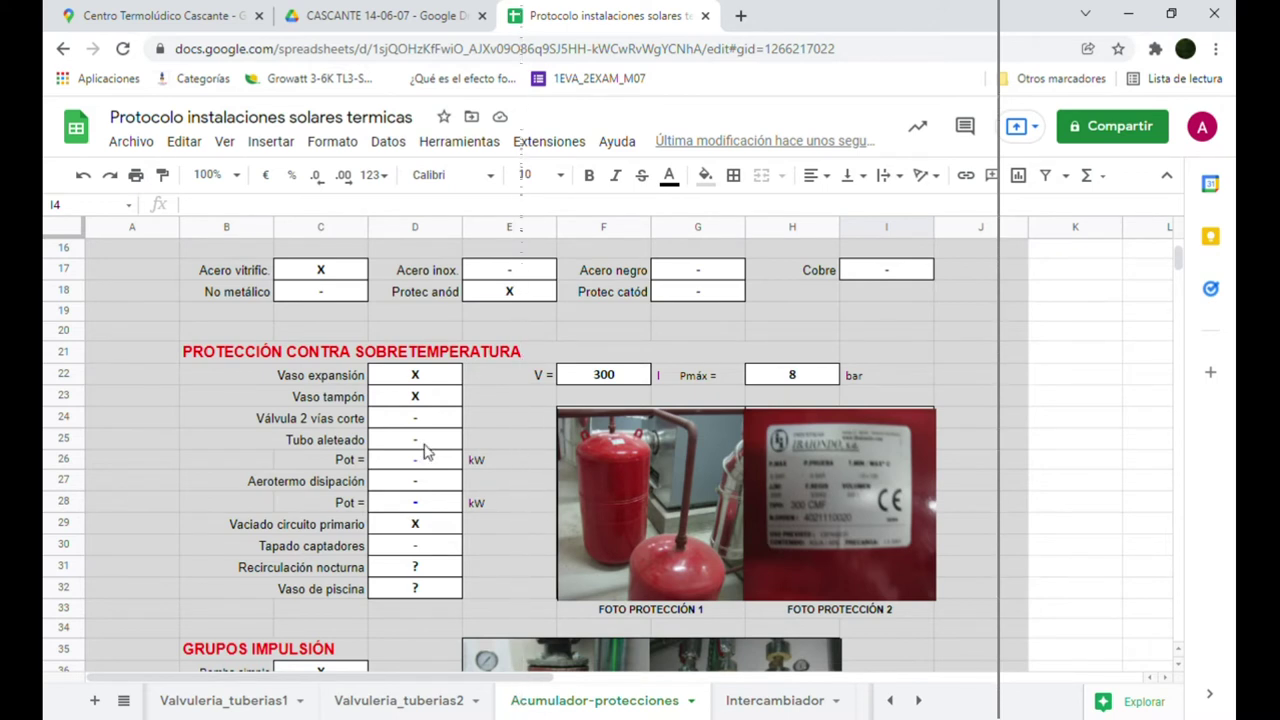
{"action": "left_click", "coordinate": [415, 396]}
{"action": "type", "text": "X"}
{"action": "key", "text": "Return"}
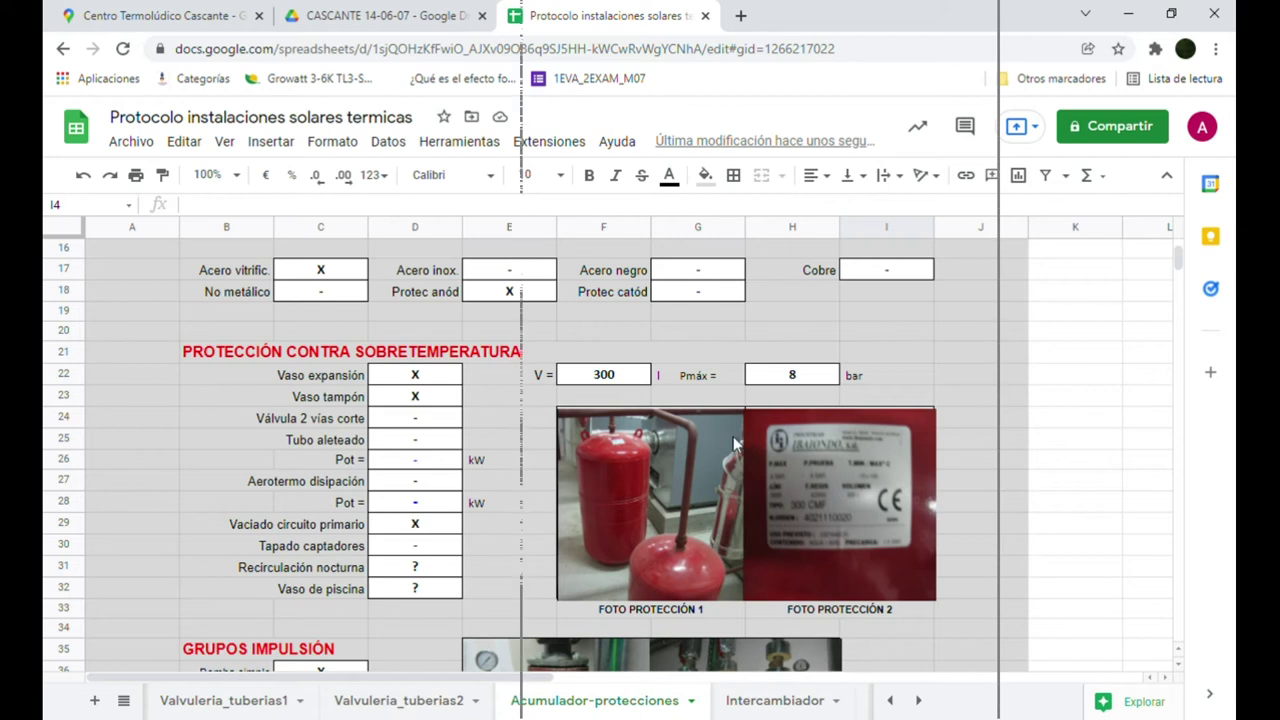
{"action": "left_click", "coordinate": [632, 464]}
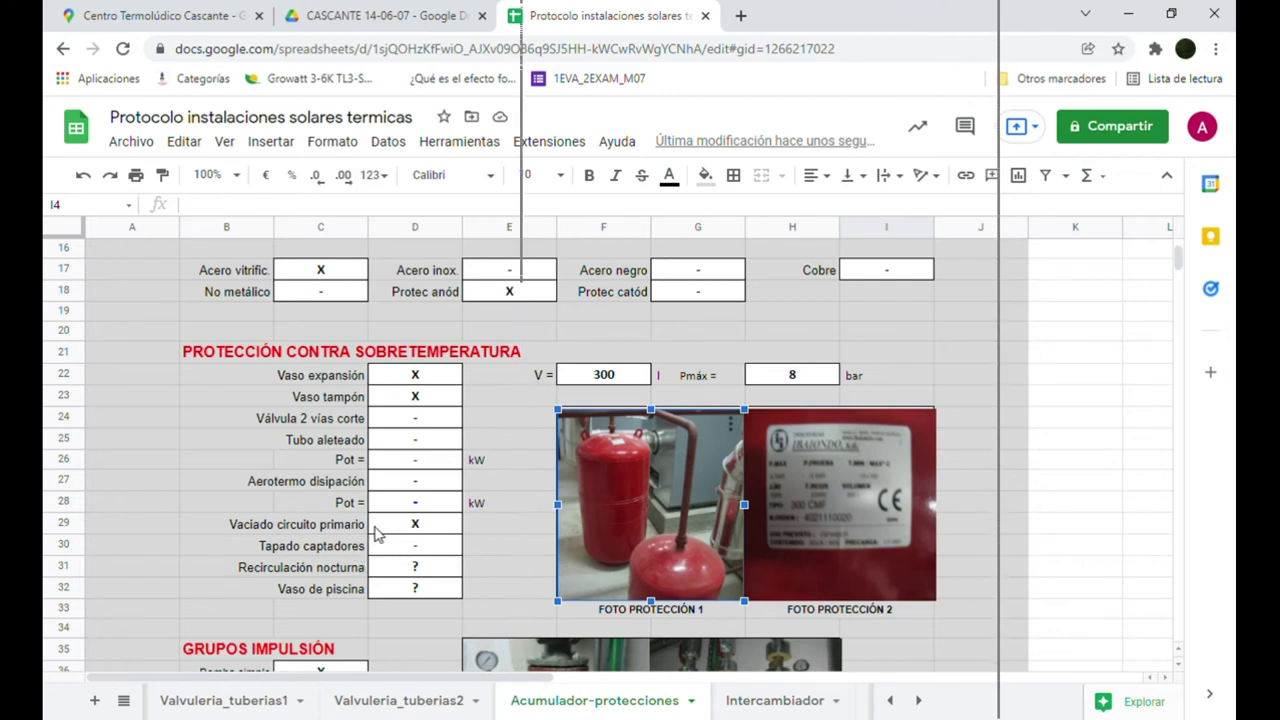
{"action": "scroll", "coordinate": [378, 535], "scroll_direction": "down", "scroll_amount": 1}
{"action": "left_click", "coordinate": [168, 428]}
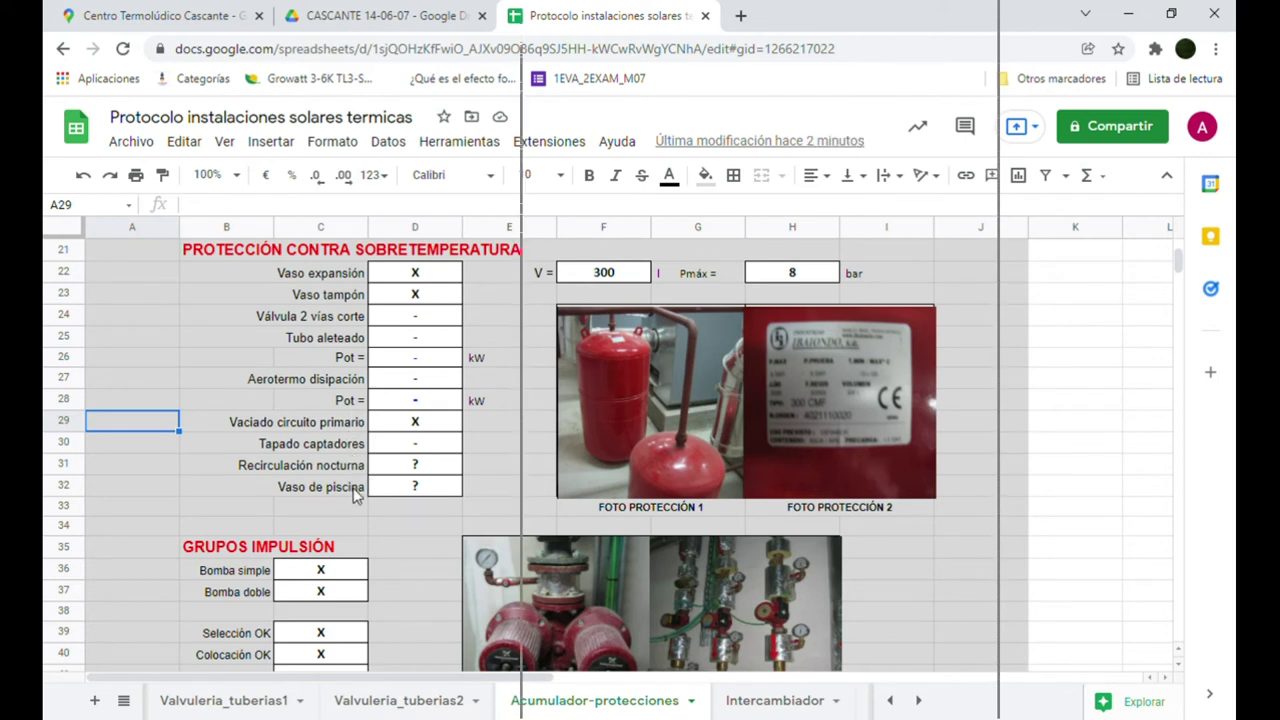
- Examine the GRUPOS IMPULSIÓN section and its FOTO BOMBAS photo
{"action": "scroll", "coordinate": [353, 497], "scroll_direction": "down", "scroll_amount": 2}
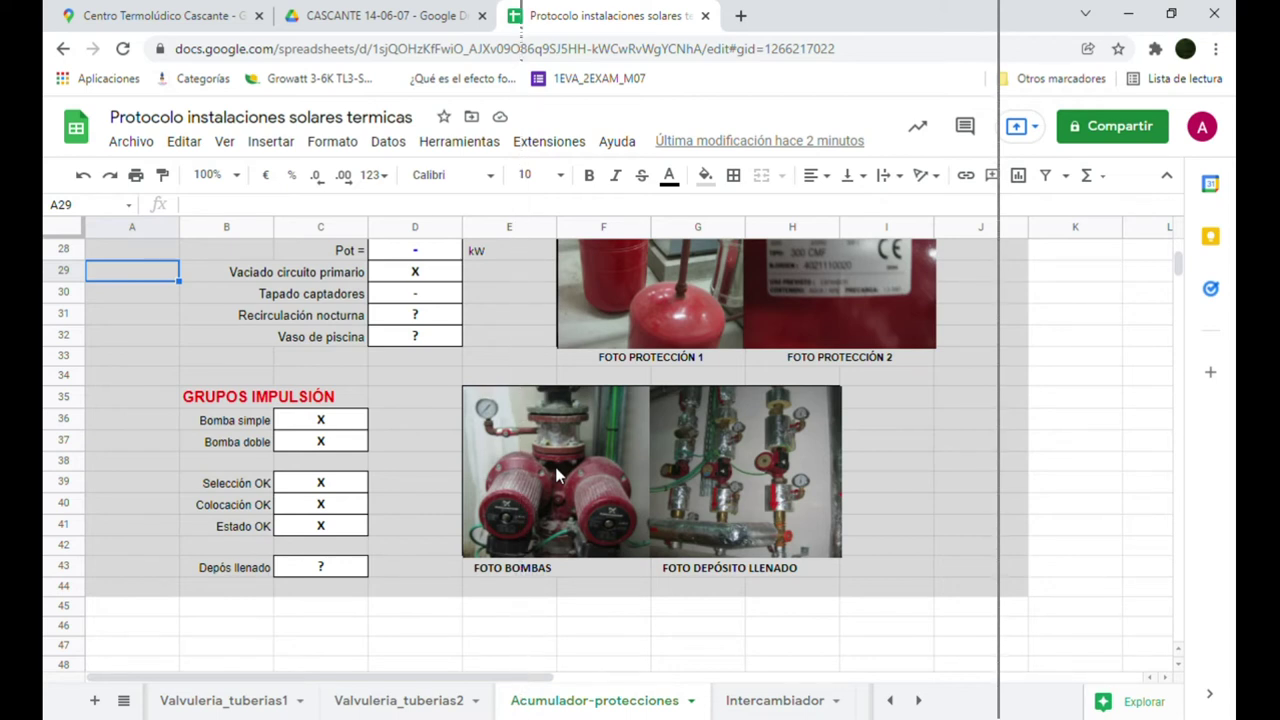
{"action": "left_click", "coordinate": [537, 509]}
{"action": "scroll", "coordinate": [537, 509], "scroll_direction": "down", "scroll_amount": 2}
{"action": "left_click_drag", "start_coordinate": [560, 468], "coordinate": [627, 462]}
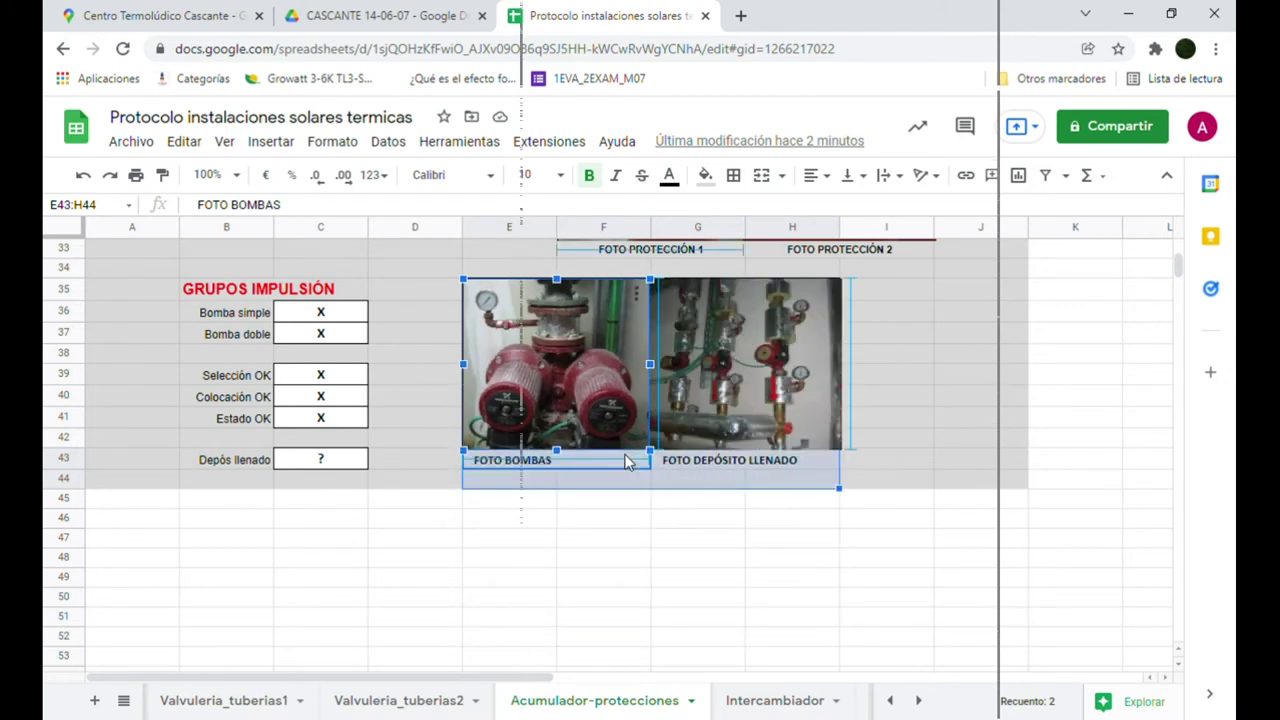
{"action": "left_click", "coordinate": [695, 560]}
- Enlarge the FOTO DEPÓSITO LLENADO photo to inspect the pipework and gauges, and undo the resize
{"action": "left_click", "coordinate": [705, 440]}
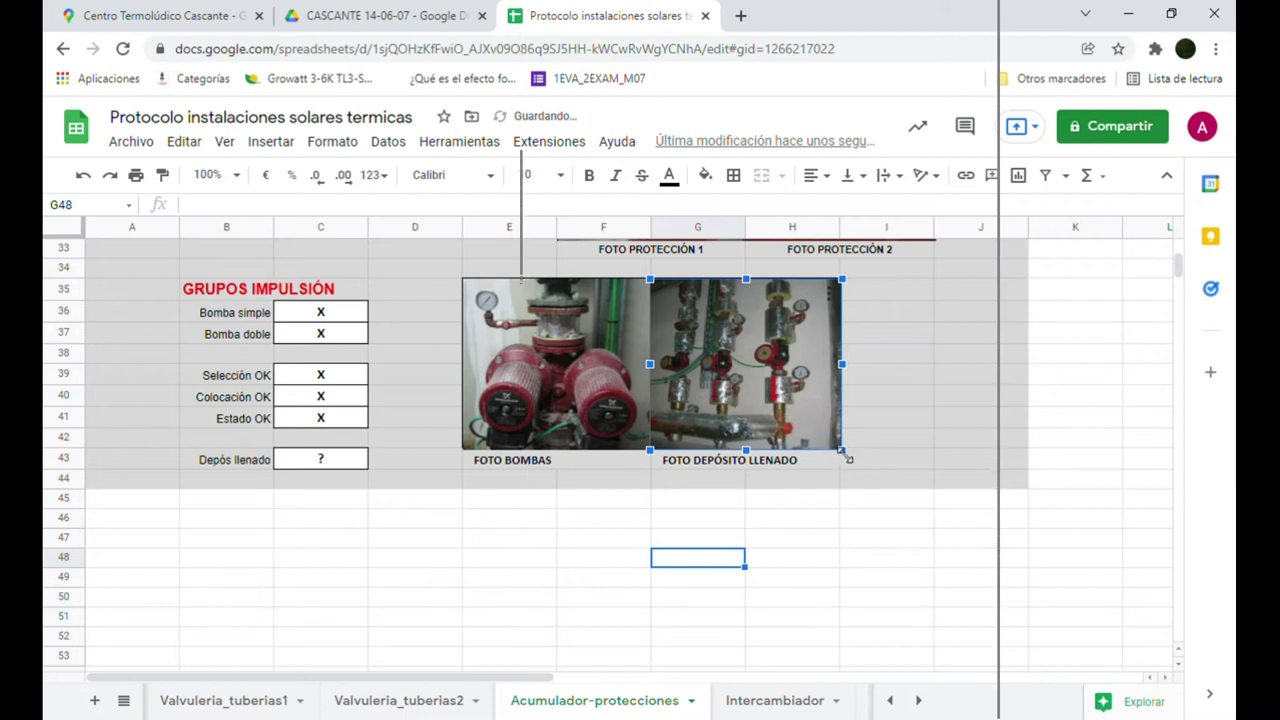
{"action": "left_click_drag", "start_coordinate": [845, 452], "coordinate": [1072, 655]}
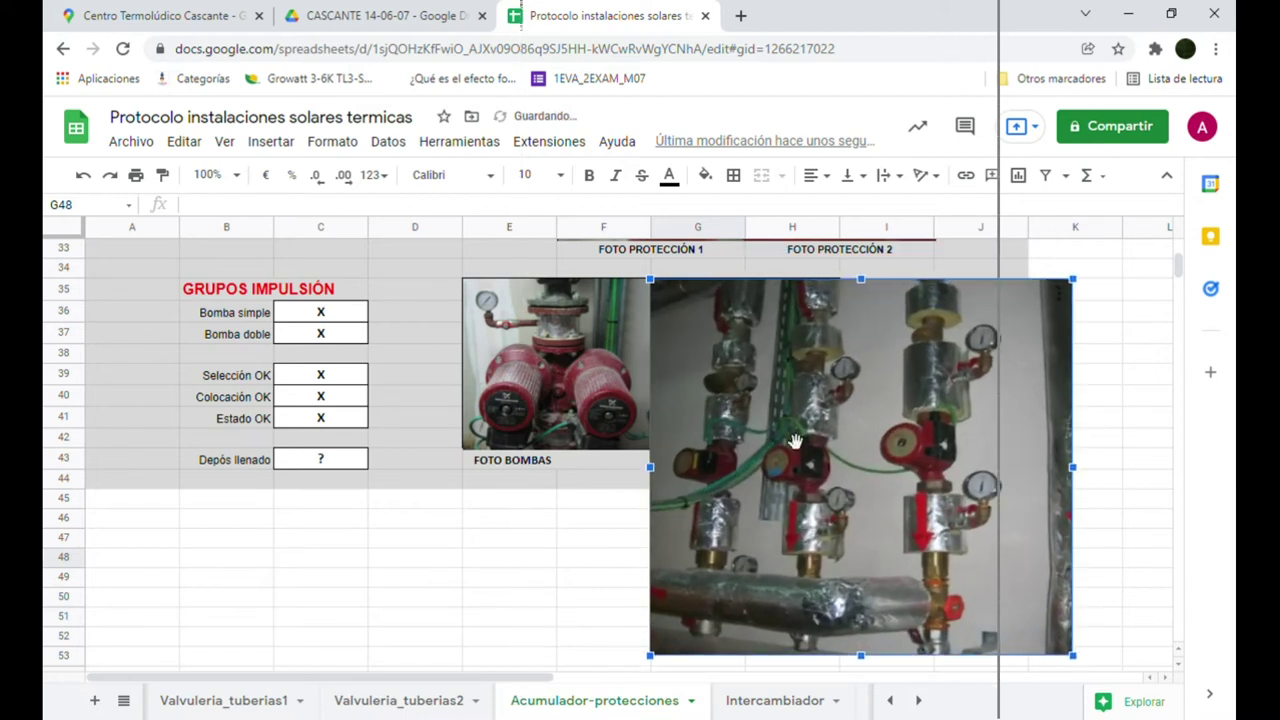
{"action": "scroll", "coordinate": [1040, 570], "scroll_direction": "down", "scroll_amount": 1}
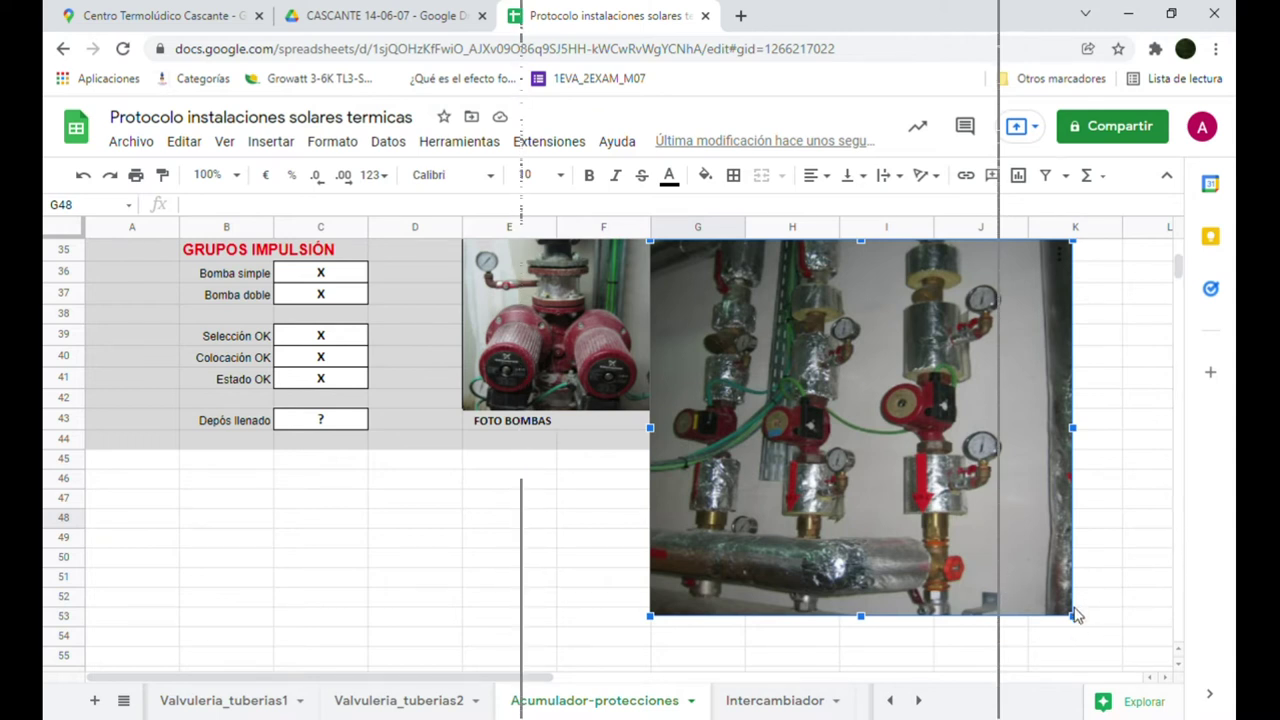
{"action": "left_click", "coordinate": [86, 178]}
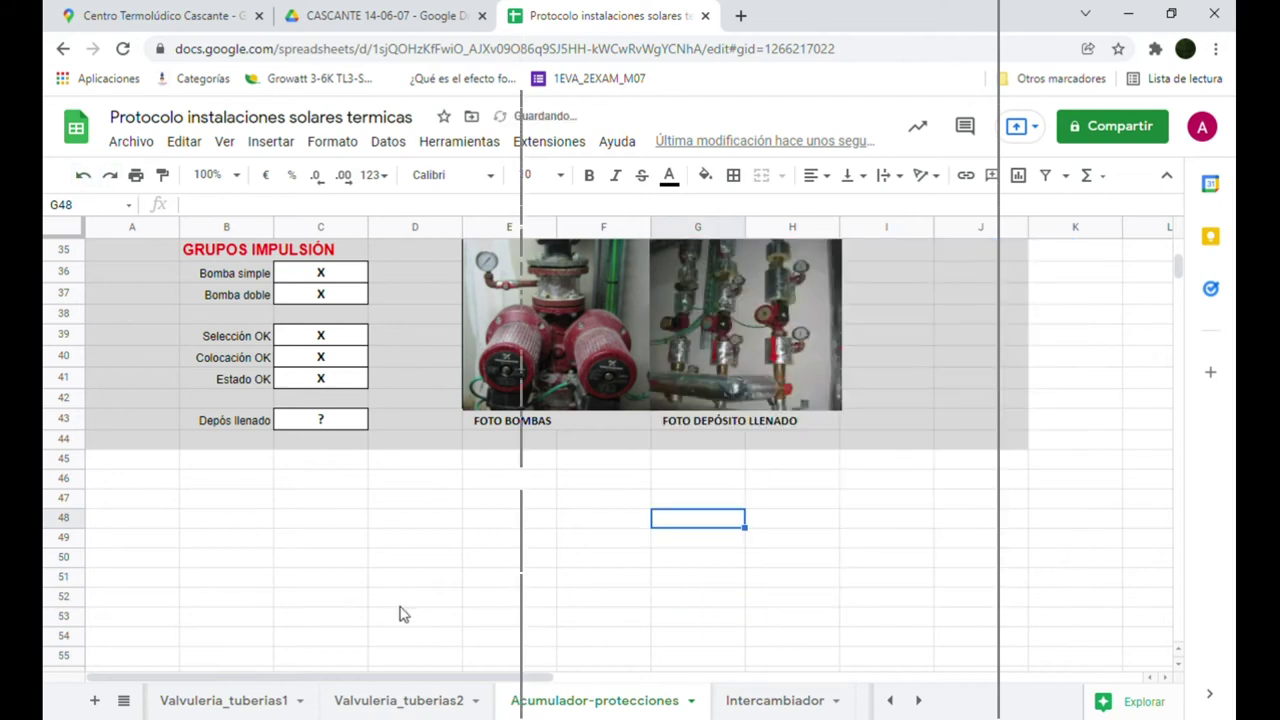
- Check the Selección OK, Colocación OK and Estado OK entries for the pump groups
{"action": "left_click", "coordinate": [400, 600]}
{"action": "scroll", "coordinate": [400, 608], "scroll_direction": "up", "scroll_amount": 1}
{"action": "left_click", "coordinate": [329, 381]}
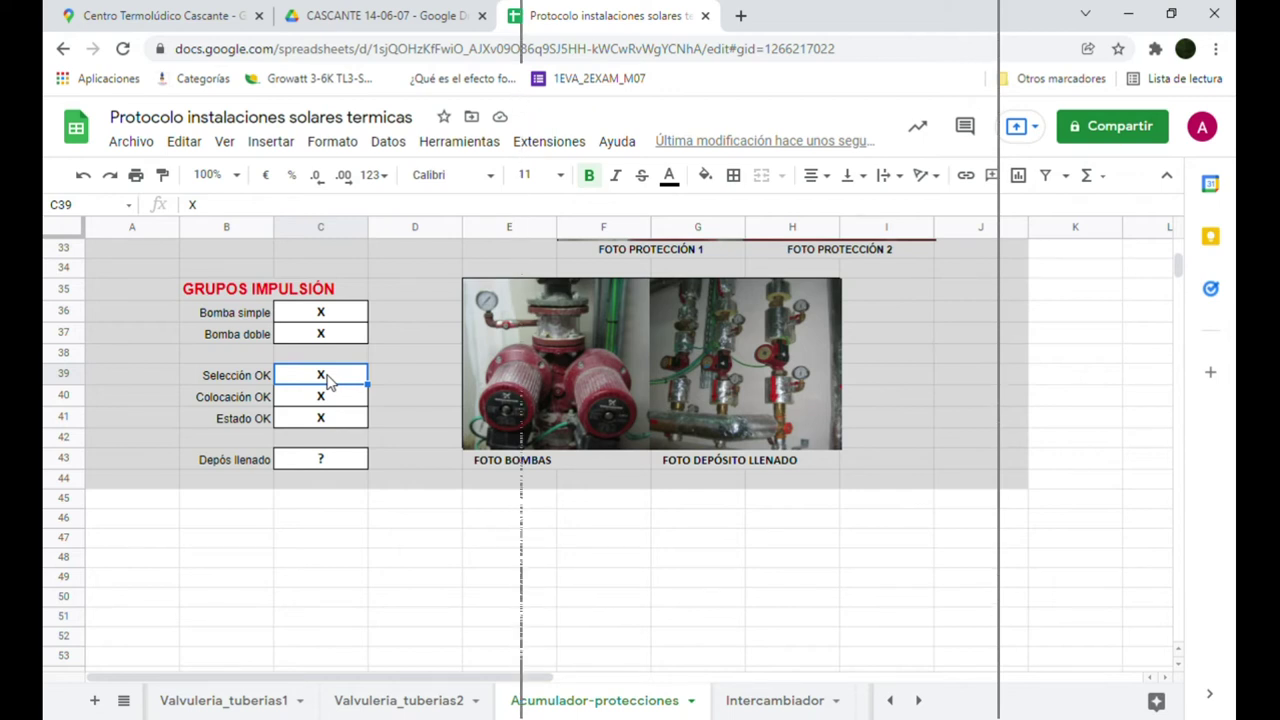
{"action": "left_click", "coordinate": [603, 558]}
{"action": "scroll", "coordinate": [603, 597], "scroll_direction": "up", "scroll_amount": 2}
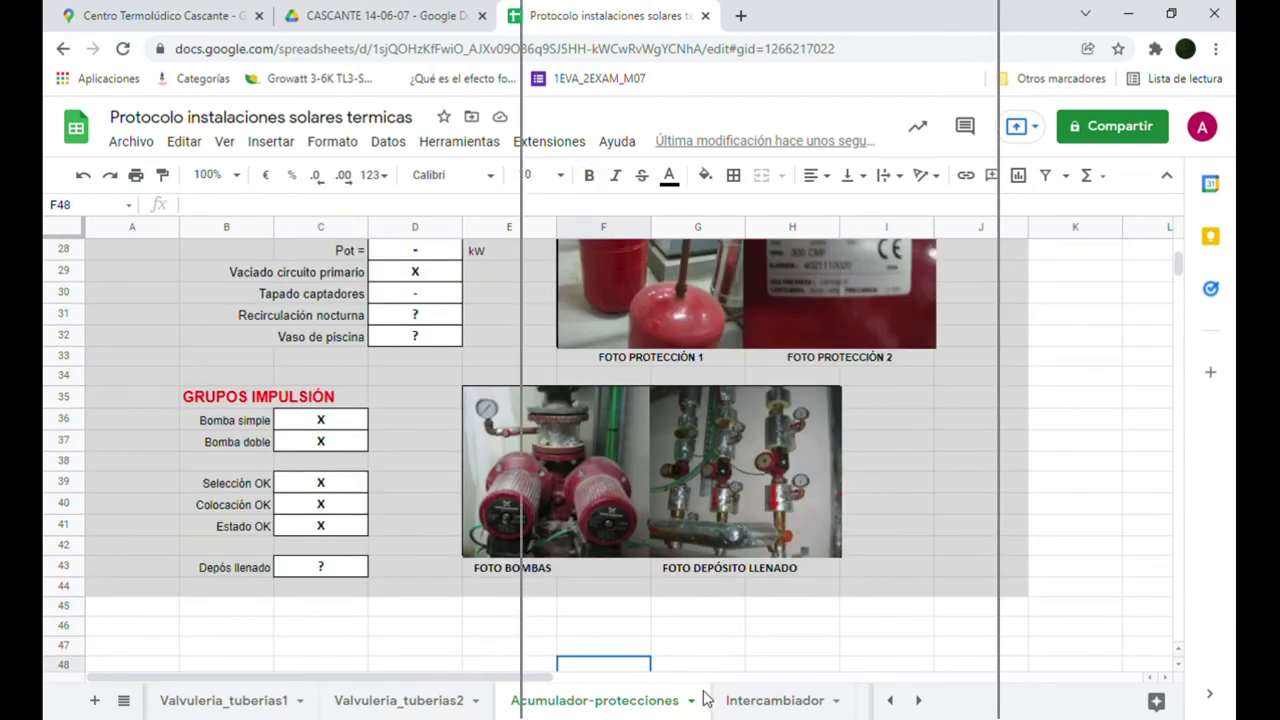
- Open the Intercambiador sheet and shift the FOTO INTERCAMBIADOR and FOTO PLACA photos left so they sit side by side
{"action": "left_click", "coordinate": [740, 700]}
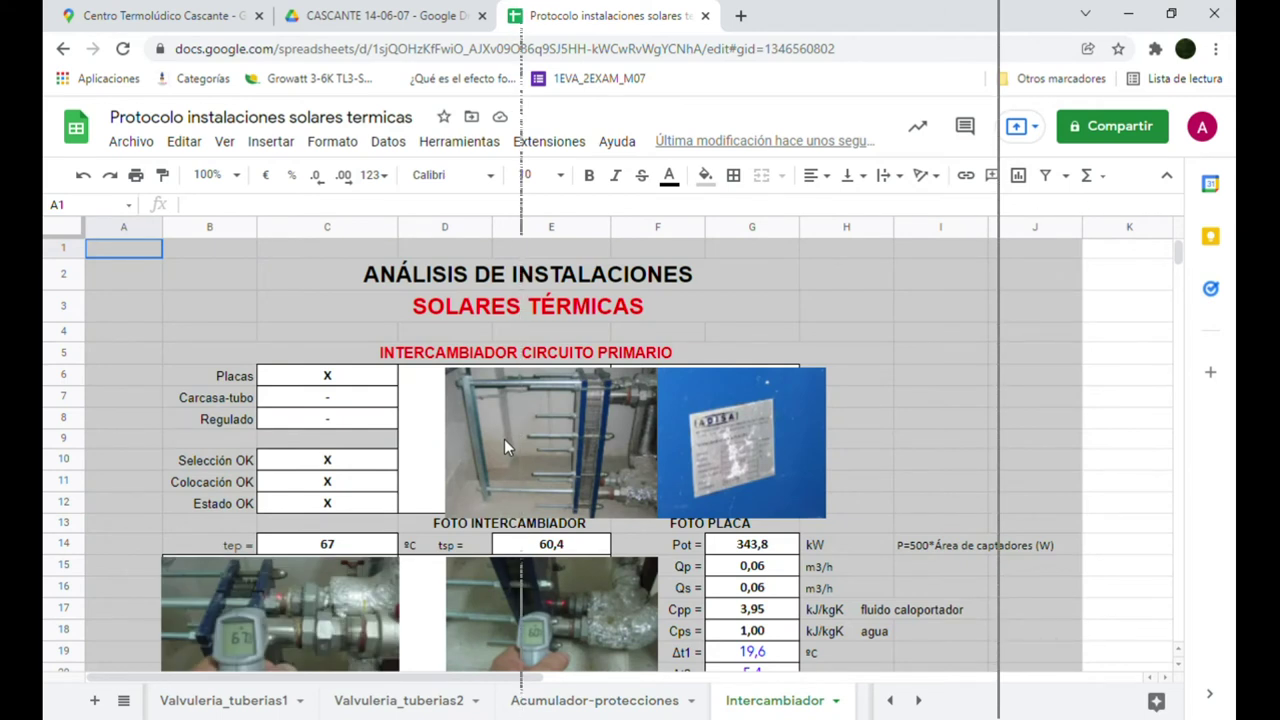
{"action": "left_click", "coordinate": [542, 428]}
{"action": "left_click_drag", "start_coordinate": [542, 428], "coordinate": [501, 429]}
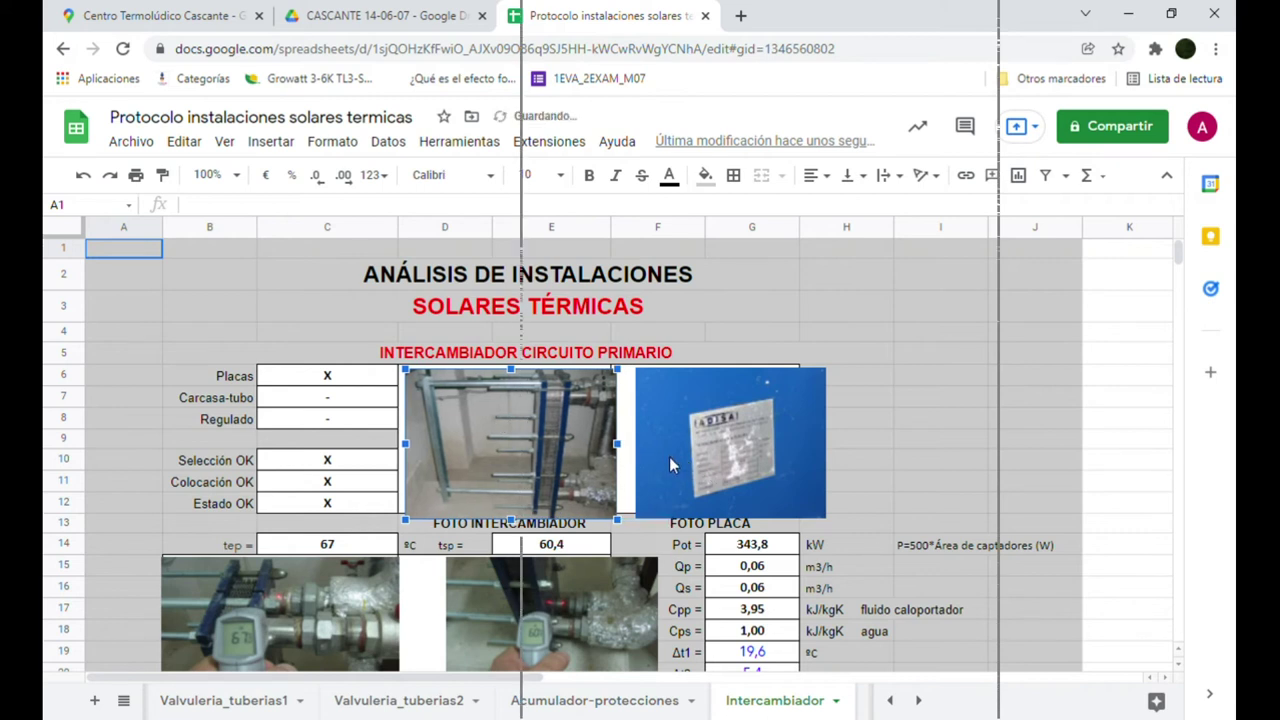
{"action": "left_click_drag", "start_coordinate": [669, 456], "coordinate": [650, 456]}
{"action": "left_click", "coordinate": [897, 374]}
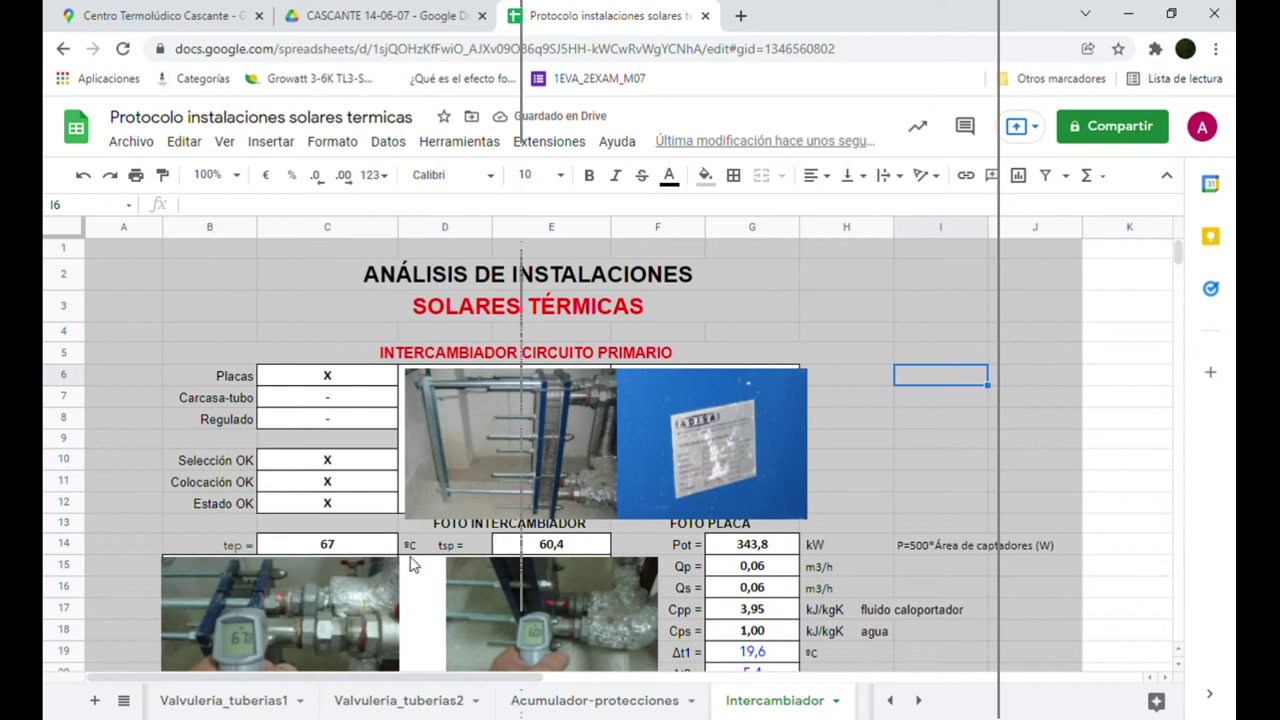
- Review the heat exchanger checks, nameplate photo and primary circuit inlet and outlet temperature photos
{"action": "scroll", "coordinate": [415, 565], "scroll_direction": "down", "scroll_amount": 1}
{"action": "left_click", "coordinate": [662, 352]}
{"action": "scroll", "coordinate": [326, 520], "scroll_direction": "down", "scroll_amount": 2}
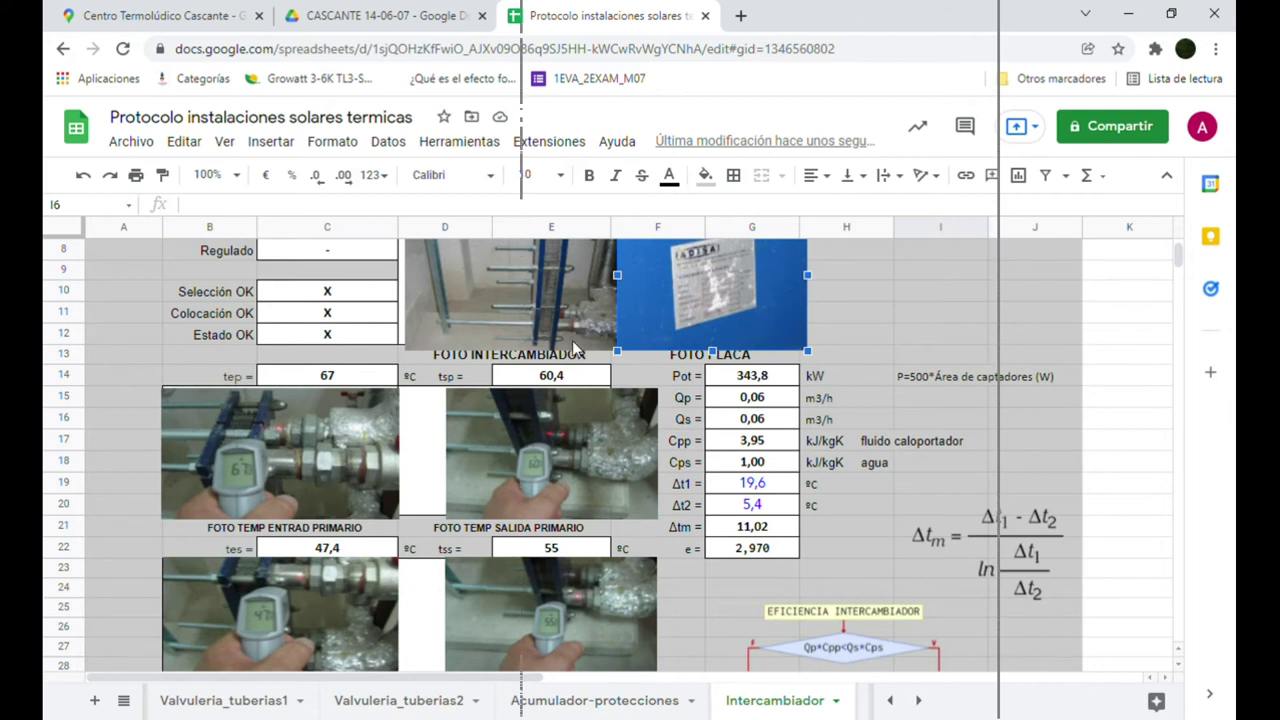
{"action": "left_click", "coordinate": [880, 354]}
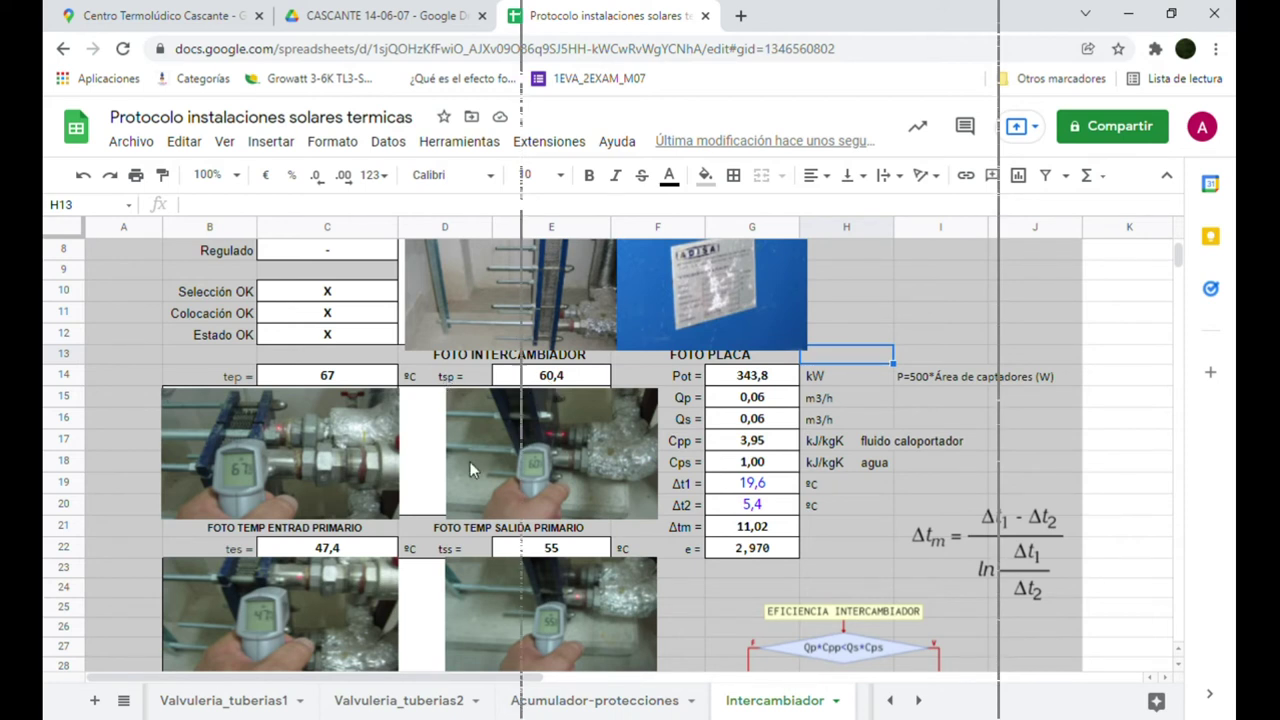
- Move the FOTO TEMP SALIDA SECUN photo left so it sits flush against the FOTO TEMP ENTRAD SECUN photo
{"action": "scroll", "coordinate": [462, 473], "scroll_direction": "down", "scroll_amount": 2}
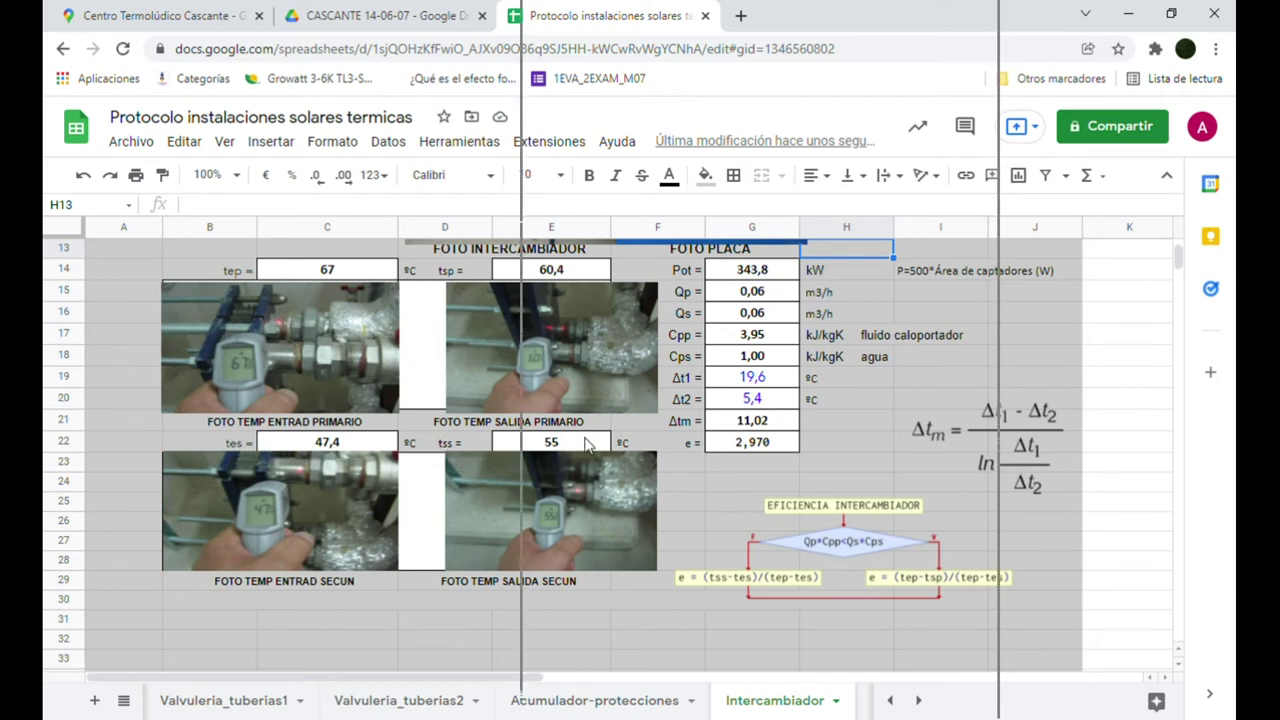
{"action": "left_click", "coordinate": [583, 482]}
{"action": "left_click_drag", "start_coordinate": [583, 482], "coordinate": [536, 482]}
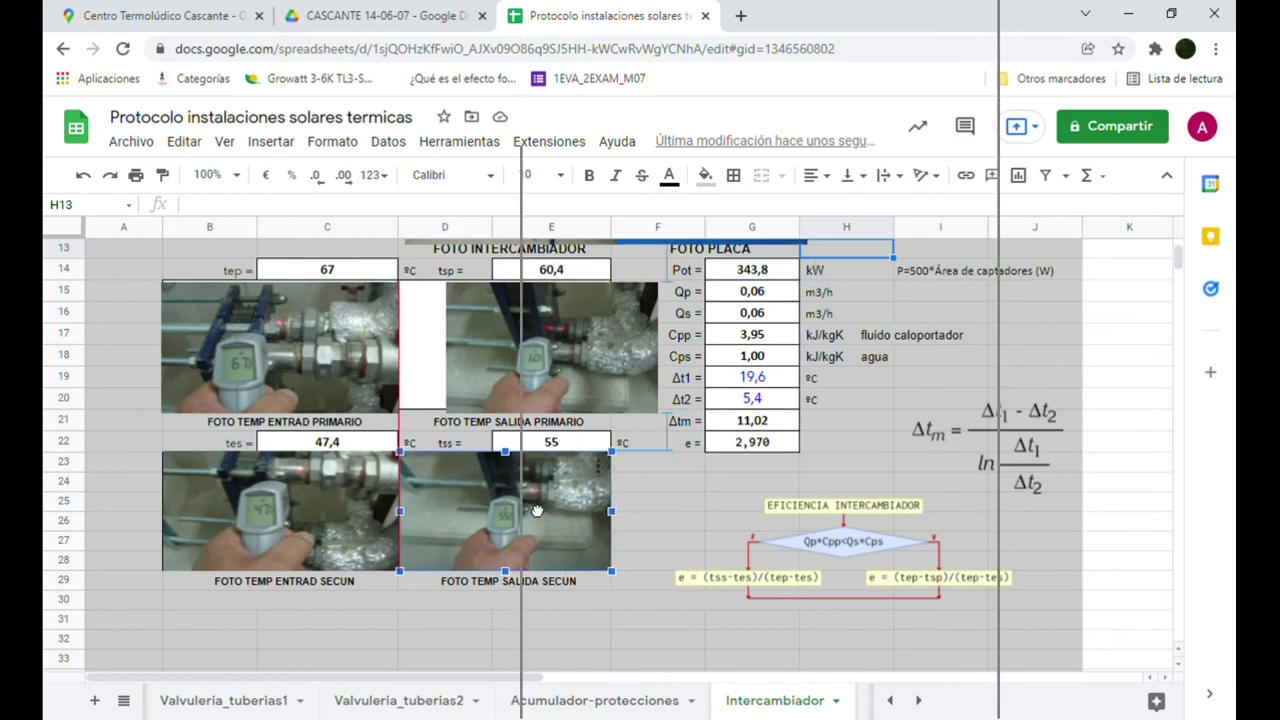
{"action": "left_click", "coordinate": [562, 600]}
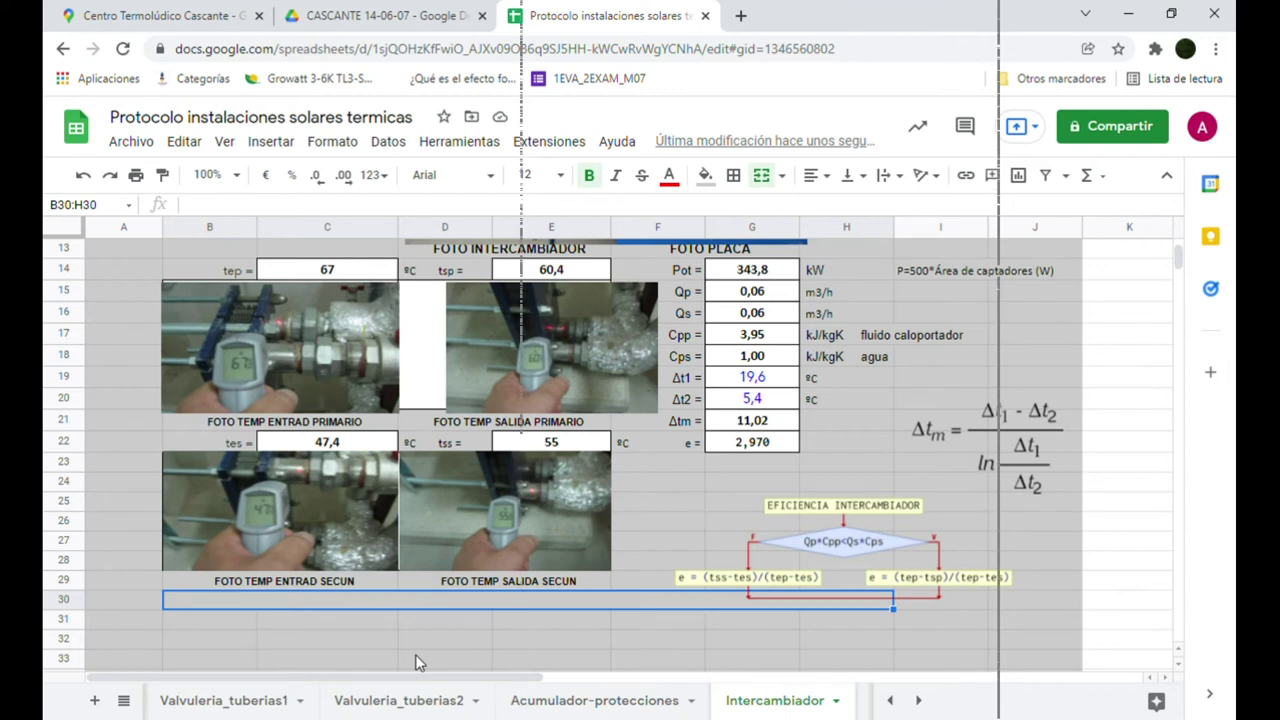
- Examine the exchanger's power, flow rates, specific heats, temperature differences and efficiency alongside the Δtm formula and EFICIENCIA INTERCAMBIADOR flowchart
{"action": "left_click", "coordinate": [752, 481]}
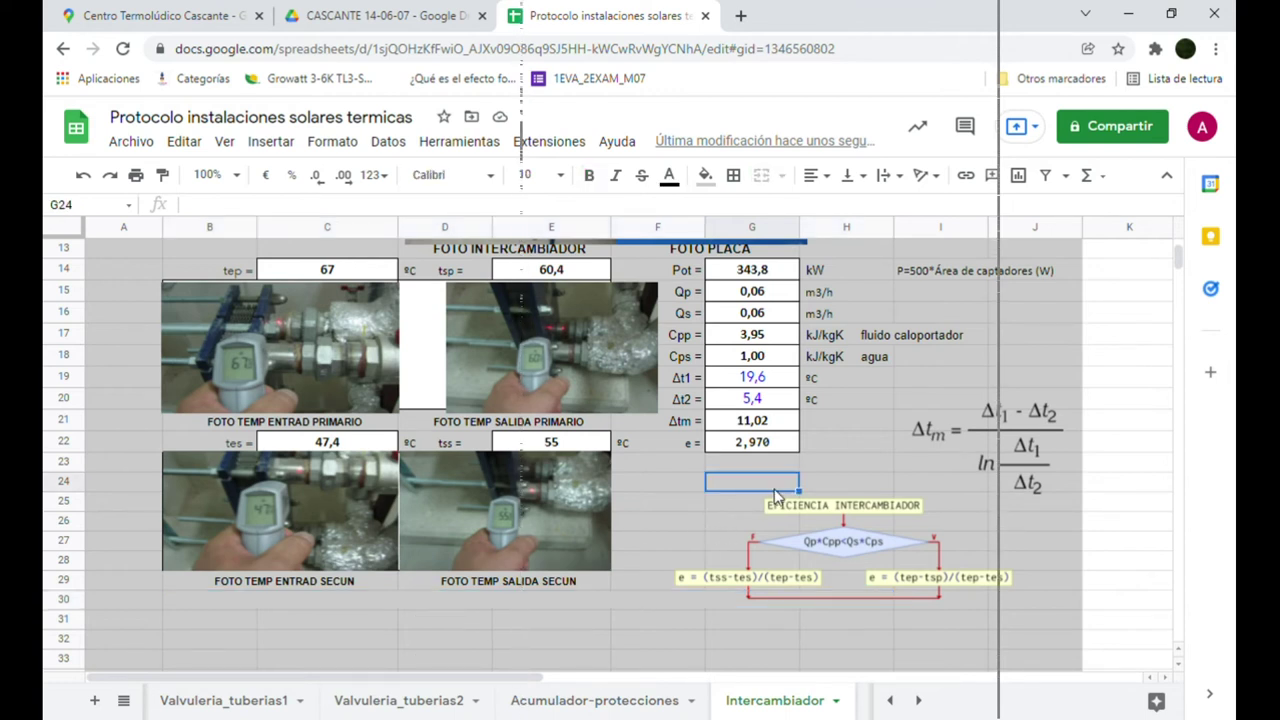
{"action": "scroll", "coordinate": [765, 399], "scroll_direction": "up", "scroll_amount": 1}
{"action": "key", "text": "Up"}
{"action": "key", "text": "Up"}
{"action": "key", "text": "Up"}
{"action": "key", "text": "Up"}
{"action": "key", "text": "Up"}
{"action": "key", "text": "Up"}
{"action": "key", "text": "Up"}
{"action": "key", "text": "Up"}
{"action": "key", "text": "Up"}
{"action": "key", "text": "Up"}
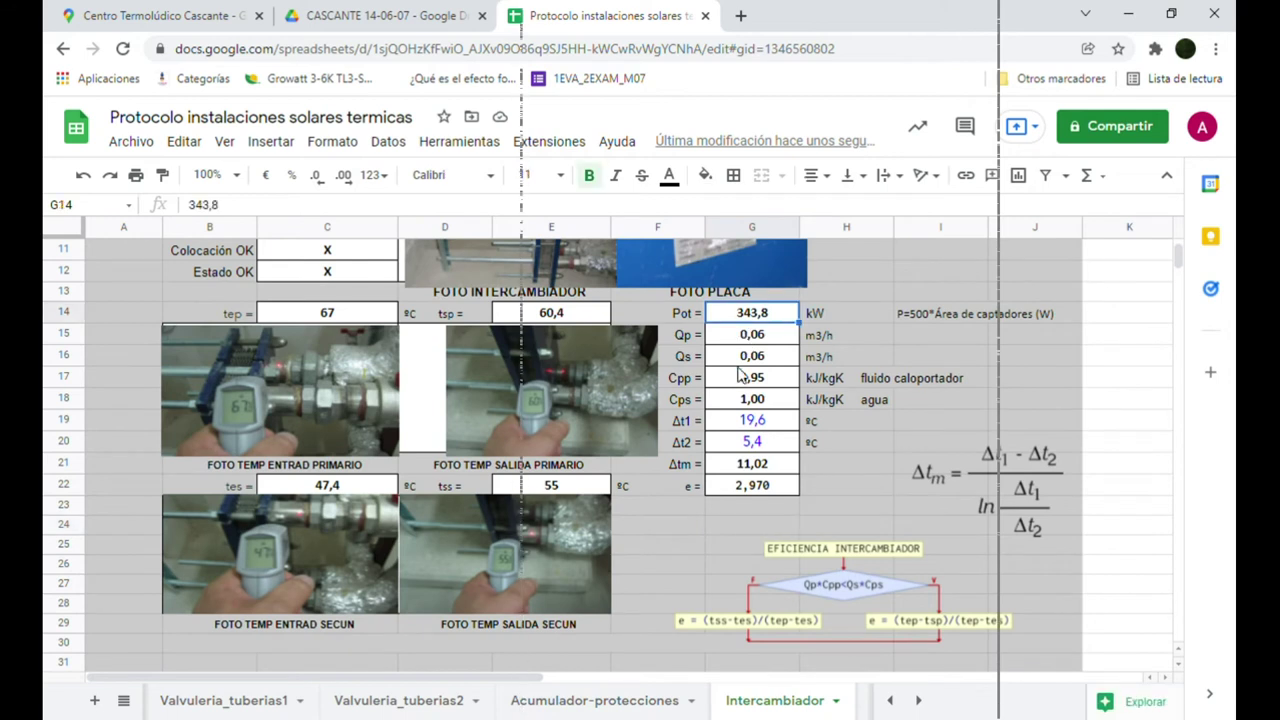
{"action": "scroll", "coordinate": [766, 450], "scroll_direction": "up", "scroll_amount": 2}
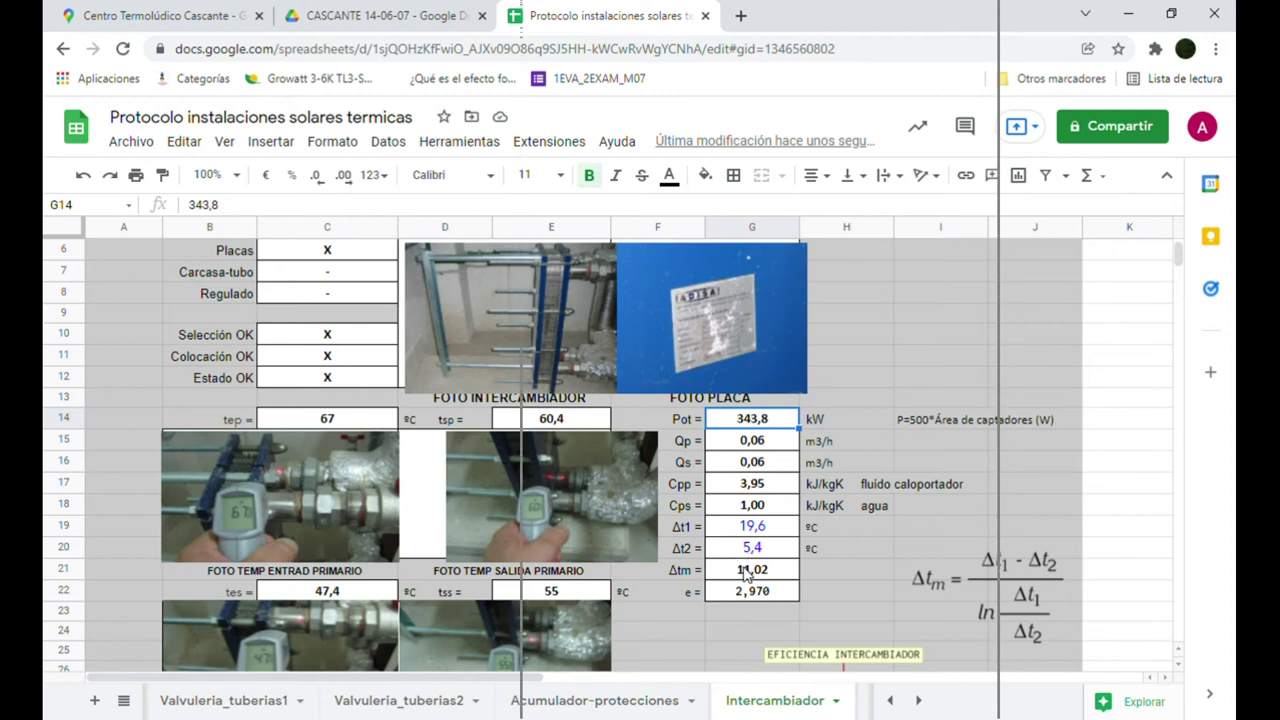
{"action": "scroll", "coordinate": [745, 573], "scroll_direction": "down", "scroll_amount": 1}
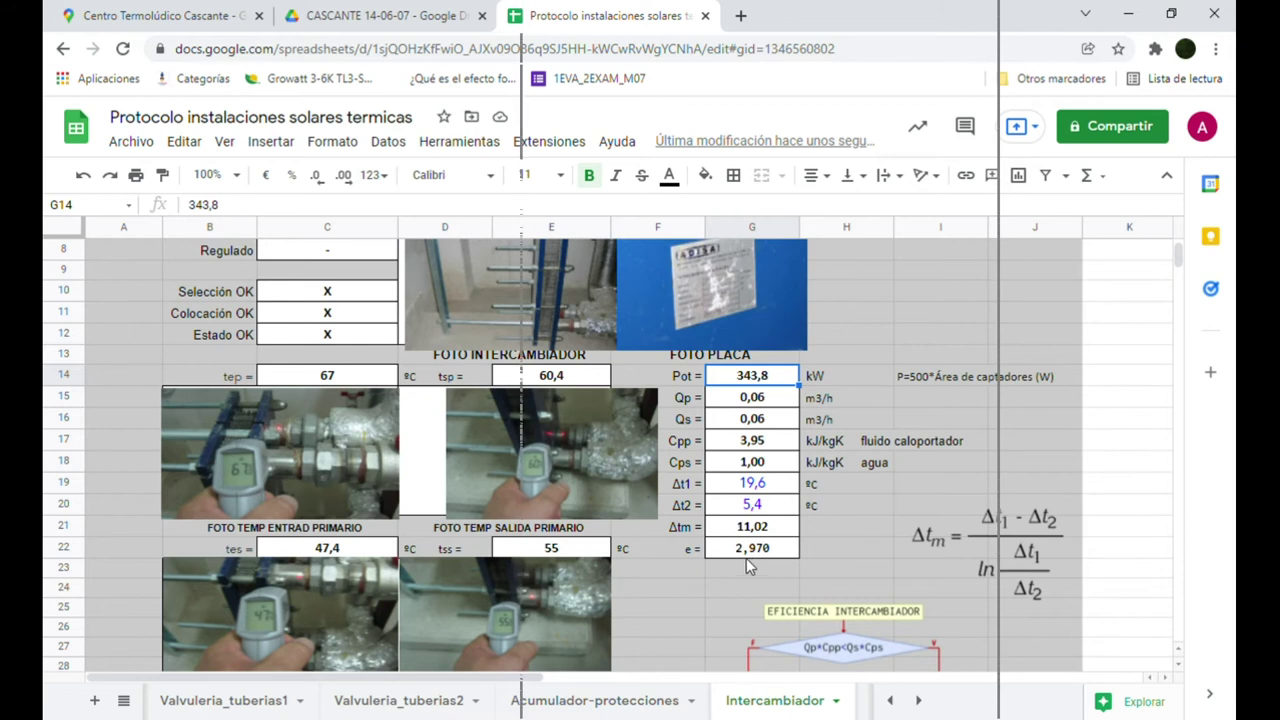
{"action": "scroll", "coordinate": [746, 558], "scroll_direction": "down", "scroll_amount": 3}
{"action": "scroll", "coordinate": [771, 532], "scroll_direction": "up", "scroll_amount": 1}
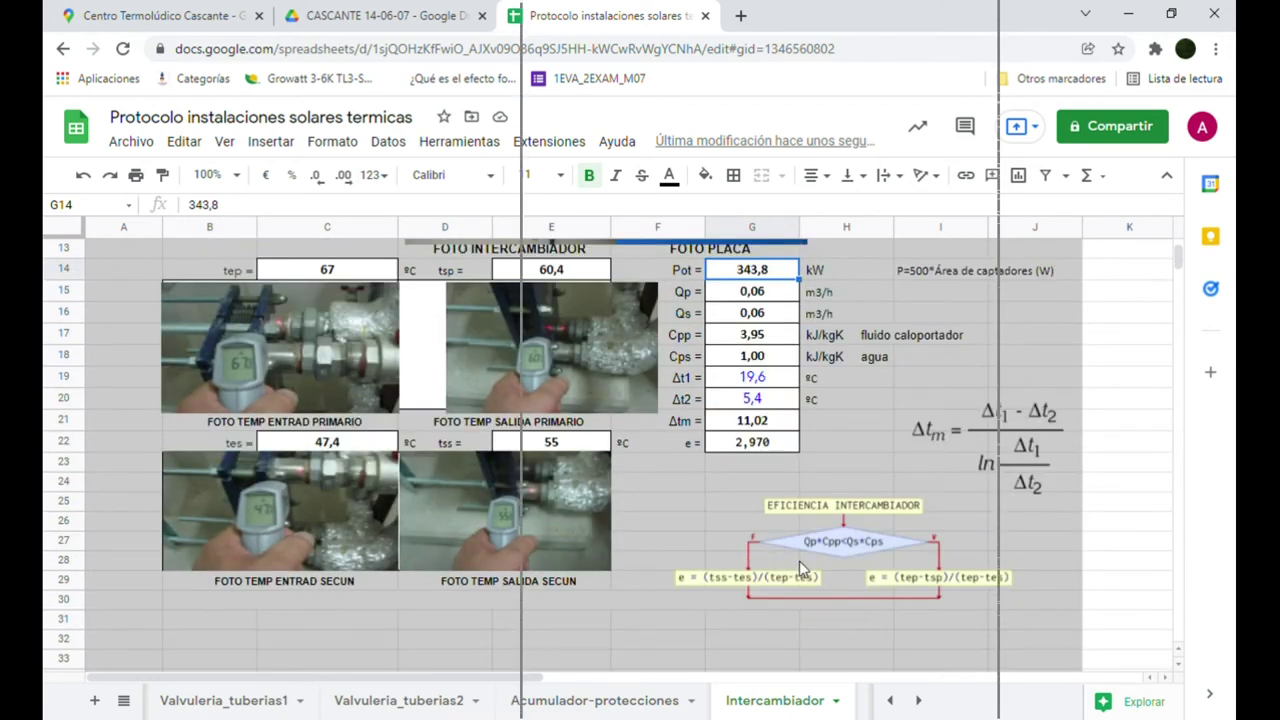
- Open the ACS sheet and review the REGULACIÓN Y CONTROL and USO DESEADO PARA INSTALACIÓN entries
{"action": "left_click", "coordinate": [920, 699]}
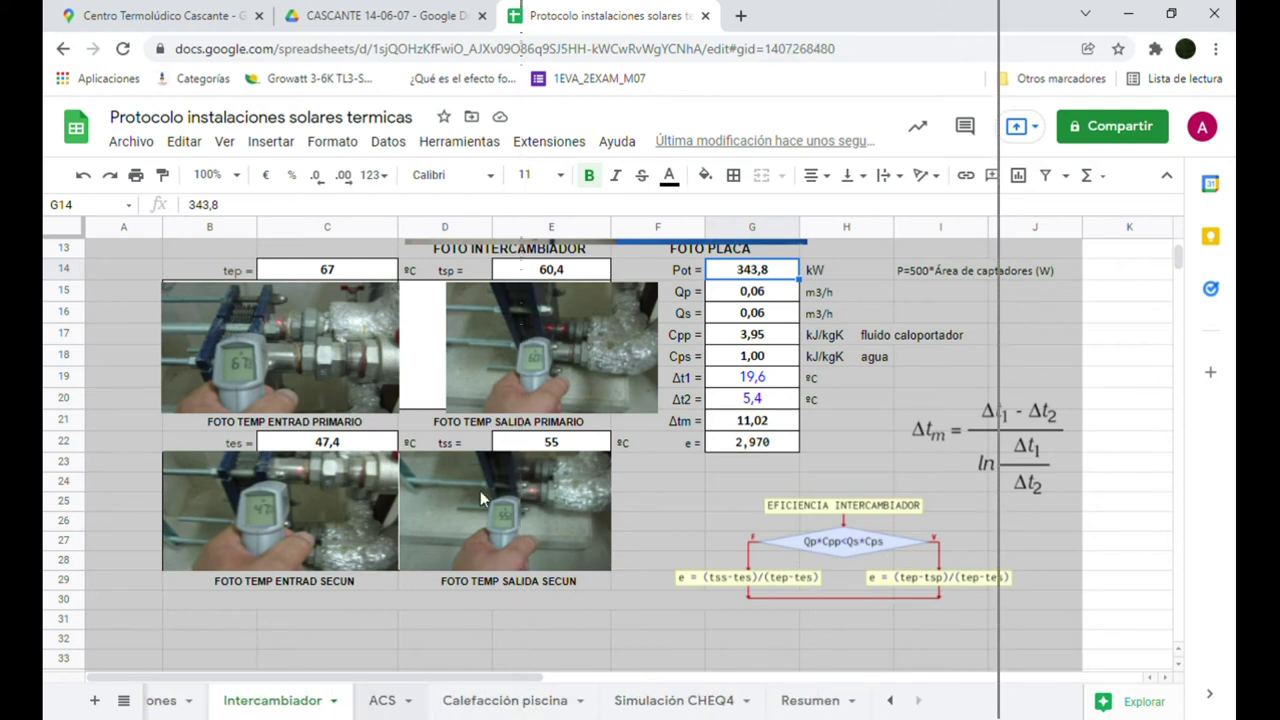
{"action": "key", "text": "ctrl+Page_Down"}
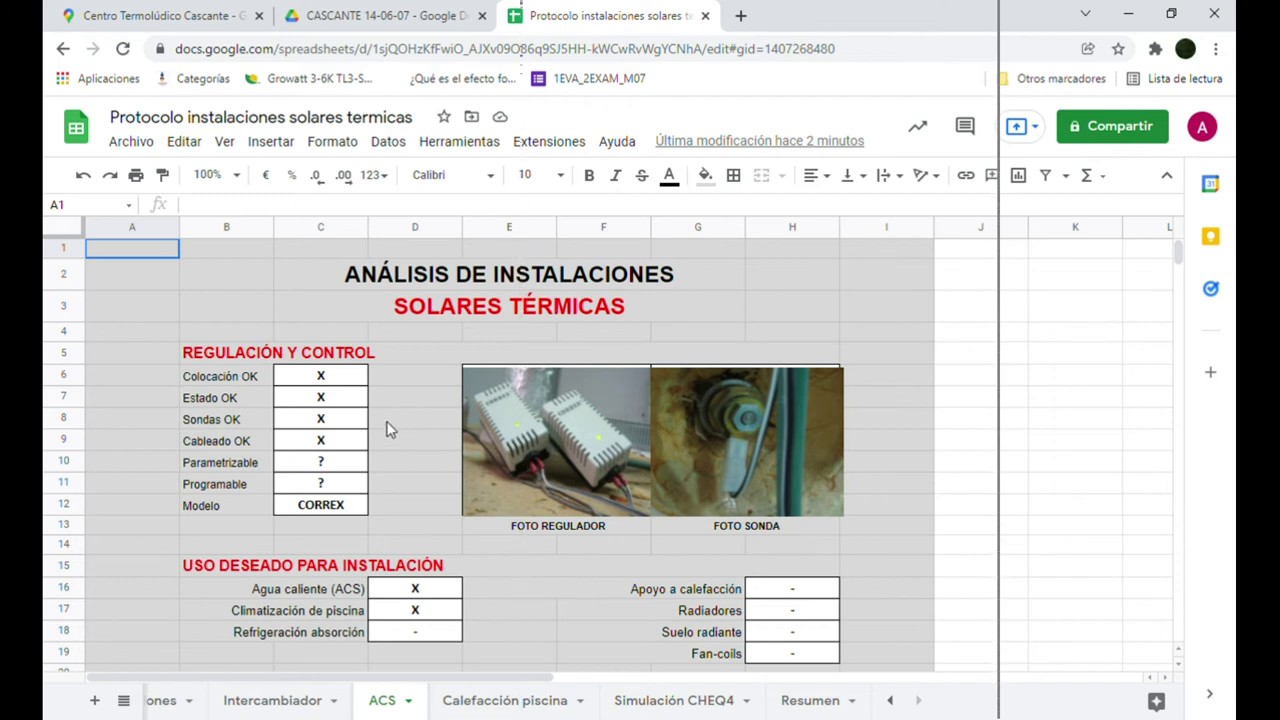
{"action": "scroll", "coordinate": [315, 405], "scroll_direction": "down", "scroll_amount": 1}
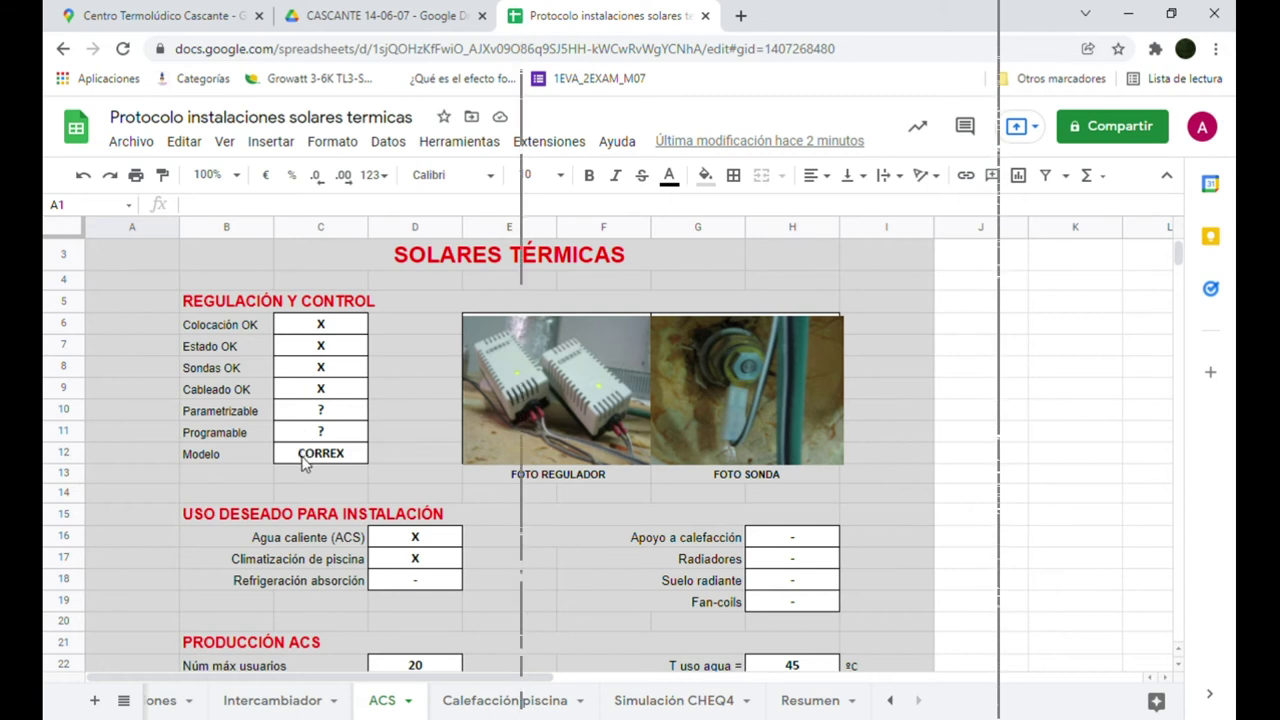
{"action": "scroll", "coordinate": [377, 457], "scroll_direction": "down", "scroll_amount": 3}
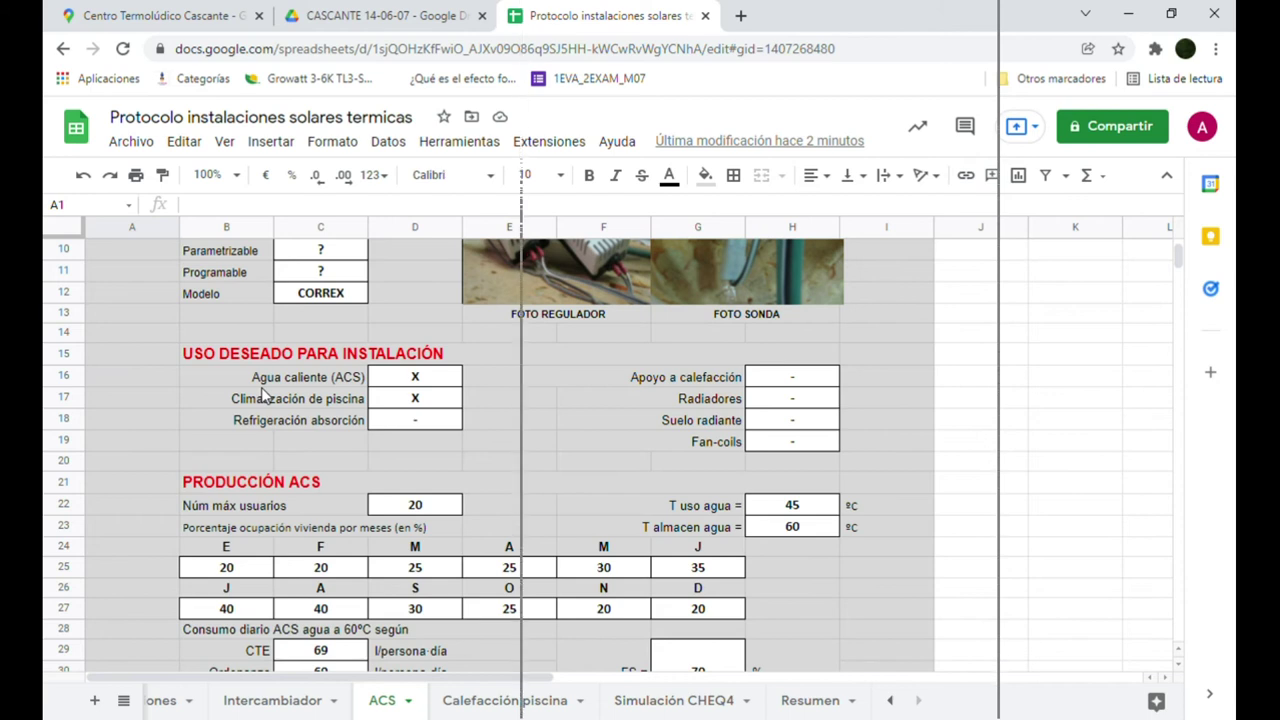
- Review the PRODUCCIÓN ACS users, water temperatures, monthly occupancy, daily consumption, solar fraction and conventional backup entries
{"action": "scroll", "coordinate": [321, 452], "scroll_direction": "down", "scroll_amount": 1}
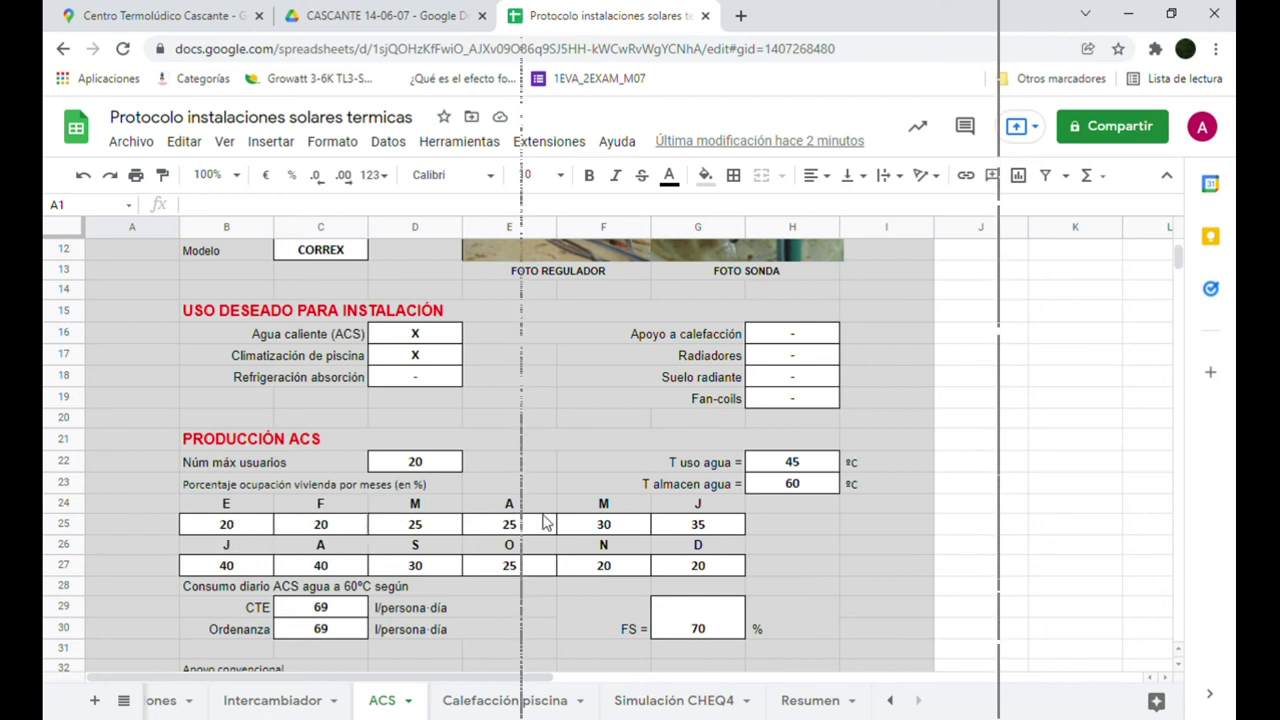
{"action": "scroll", "coordinate": [548, 522], "scroll_direction": "down", "scroll_amount": 2}
{"action": "scroll", "coordinate": [446, 516], "scroll_direction": "down", "scroll_amount": 1}
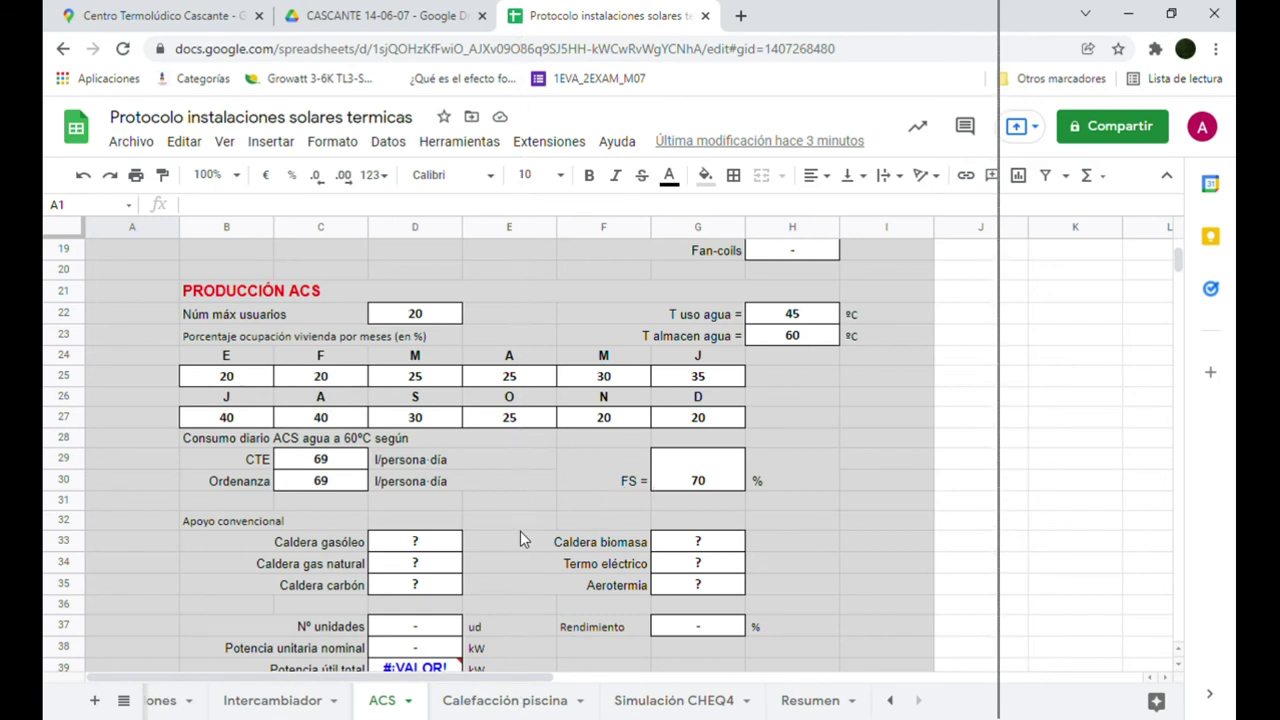
{"action": "scroll", "coordinate": [510, 530], "scroll_direction": "down", "scroll_amount": 1}
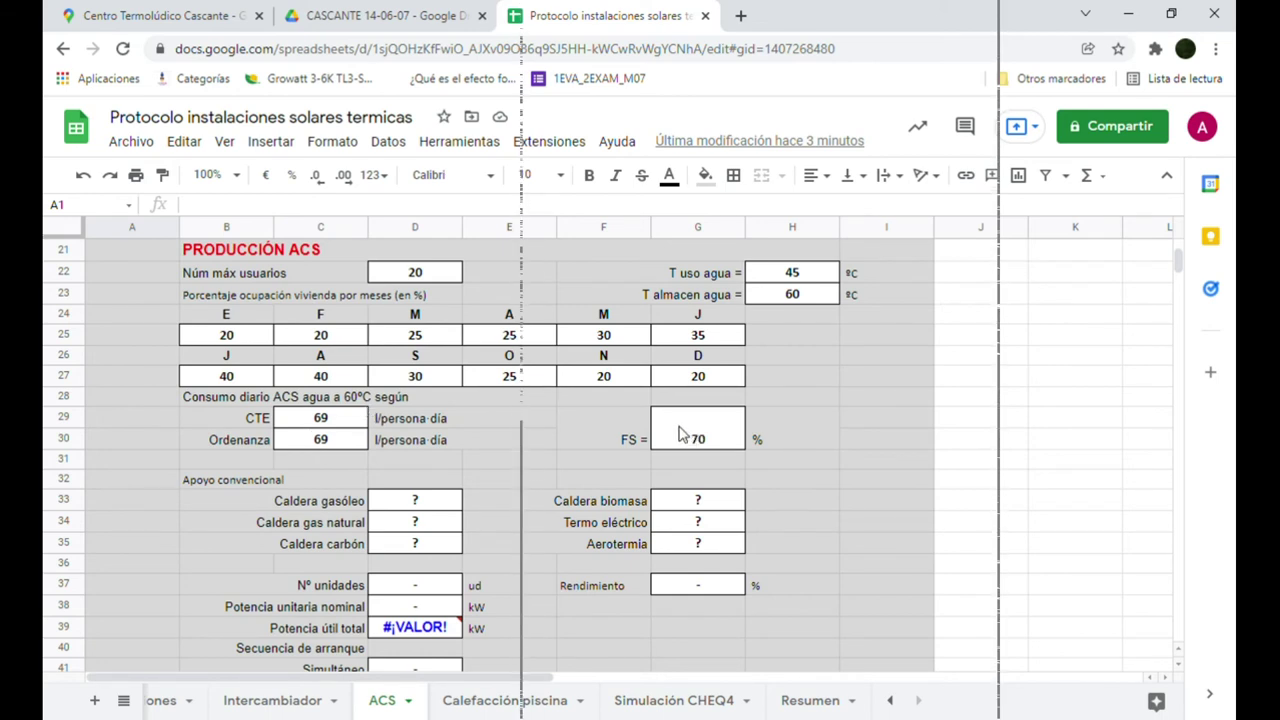
- Review the ACS conventional backup's units, power, efficiency, start-up sequence and model entries, plus the FOTO CALDERA and FOTO PLACA areas
{"action": "scroll", "coordinate": [590, 505], "scroll_direction": "down", "scroll_amount": 2}
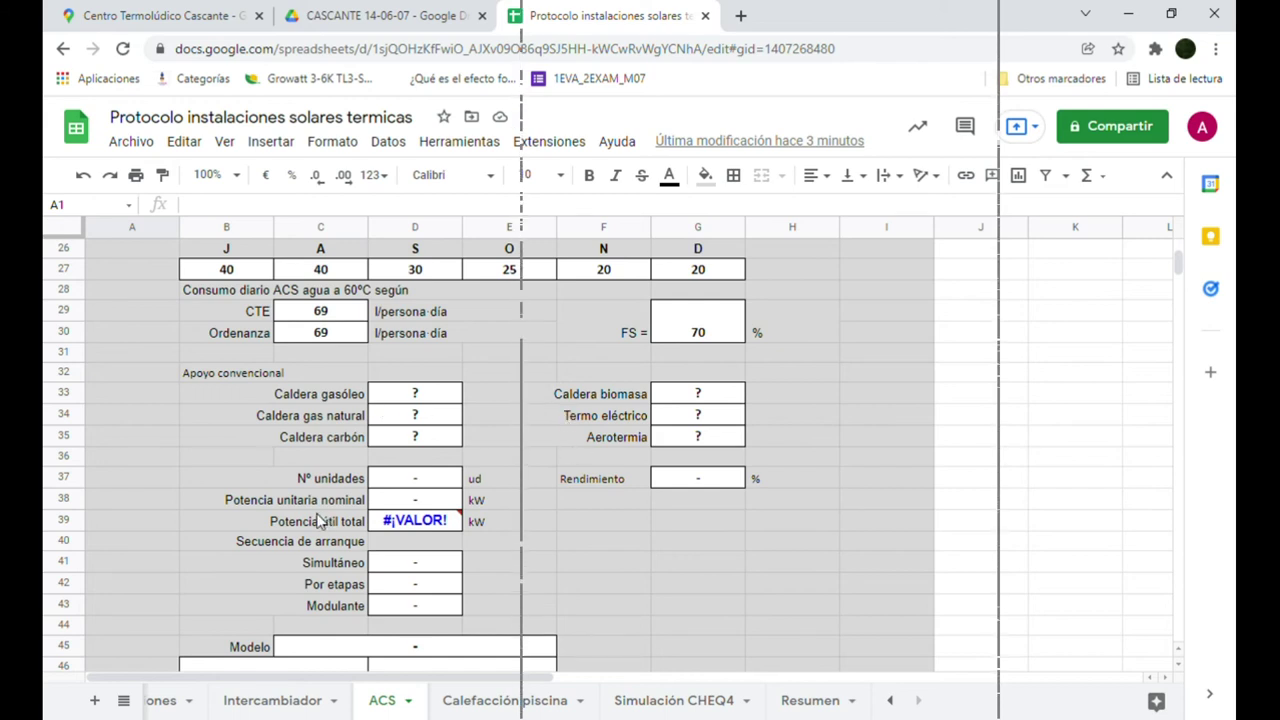
{"action": "scroll", "coordinate": [320, 510], "scroll_direction": "down", "scroll_amount": 2}
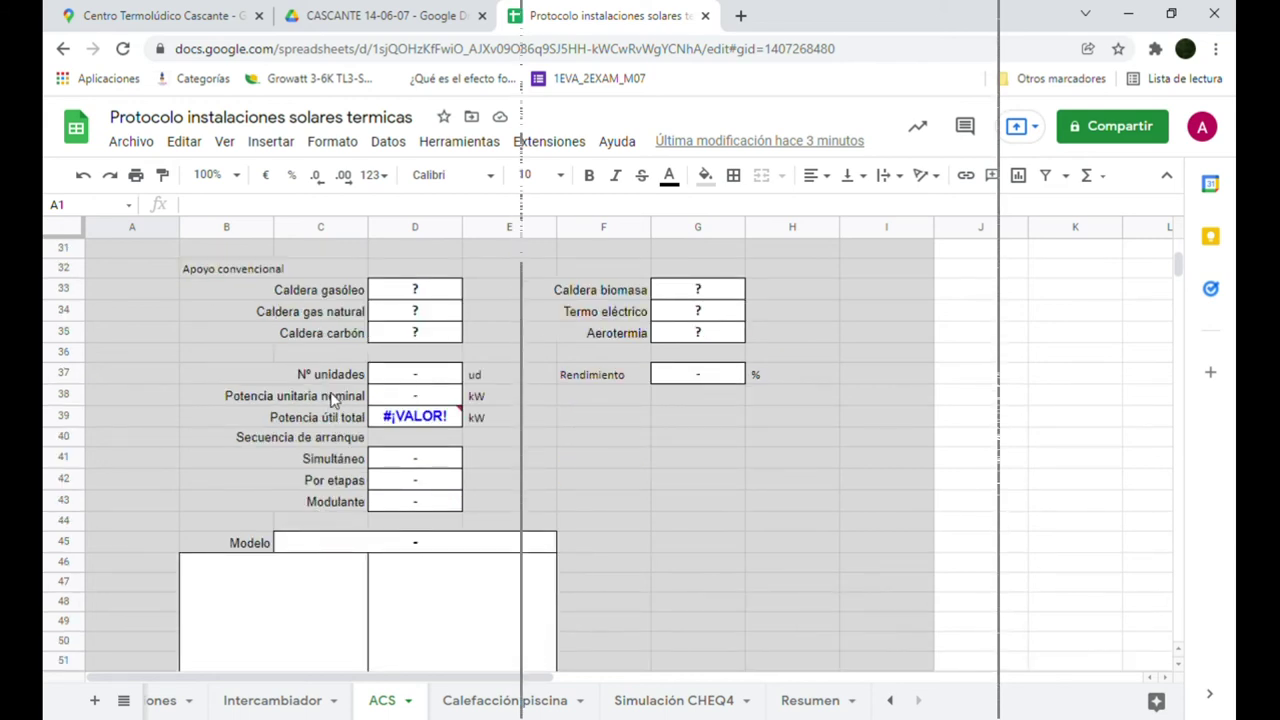
{"action": "scroll", "coordinate": [443, 466], "scroll_direction": "down", "scroll_amount": 2}
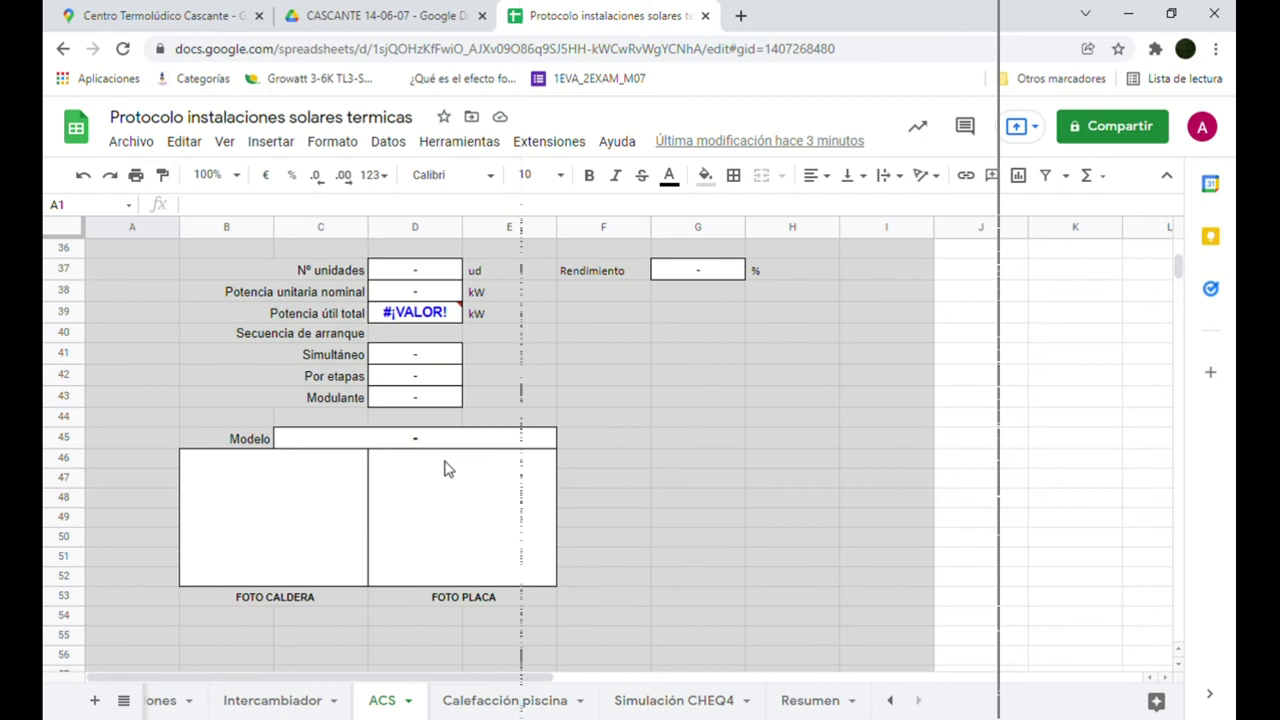
{"action": "scroll", "coordinate": [443, 466], "scroll_direction": "up", "scroll_amount": 3}
- Open the Calefacción piscina sheet and review the heating support, CLIMATIZACIÓN DE PISCINA, pool dimensions and FOTO PISCINA entries
{"action": "left_click", "coordinate": [495, 700]}
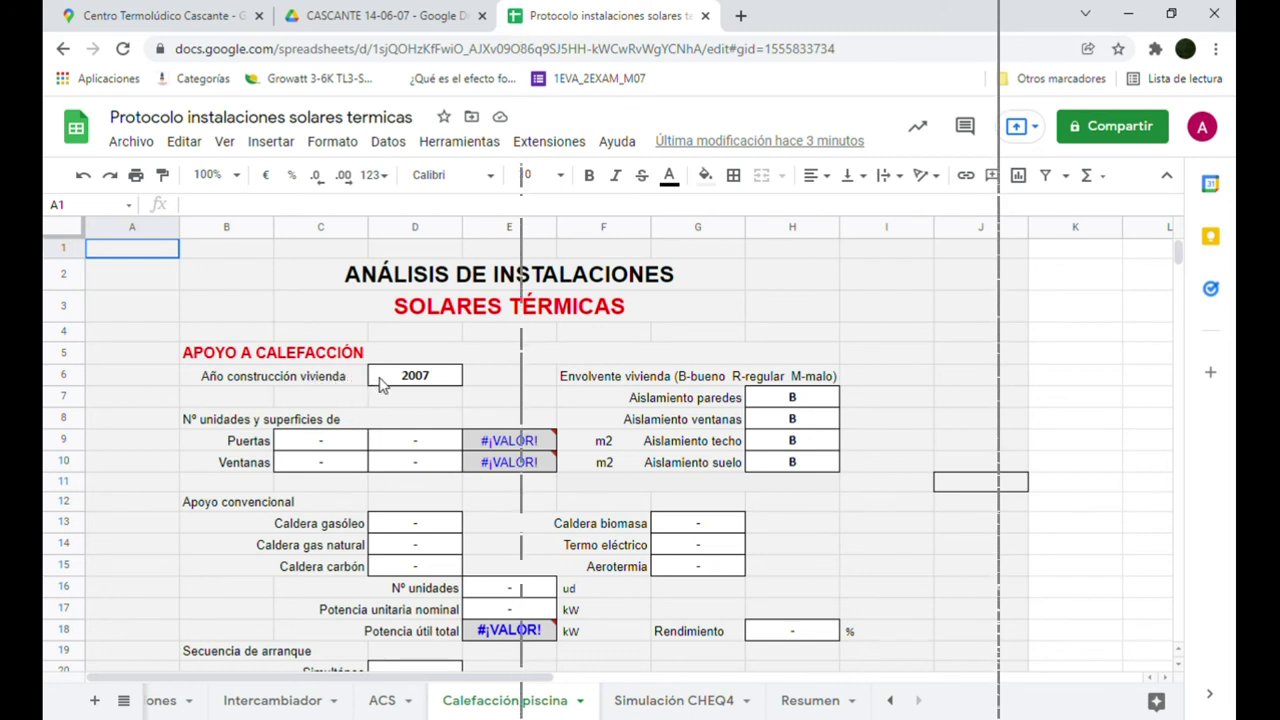
{"action": "scroll", "coordinate": [631, 430], "scroll_direction": "down", "scroll_amount": 1}
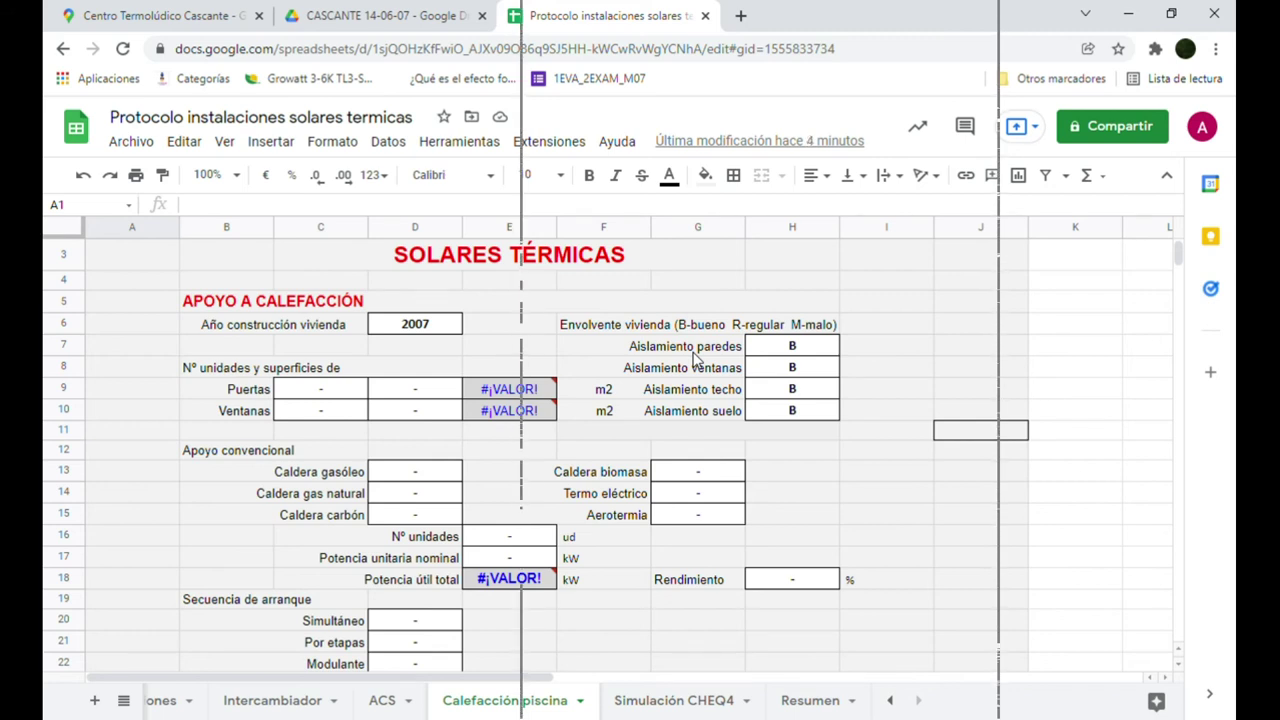
{"action": "scroll", "coordinate": [811, 423], "scroll_direction": "down", "scroll_amount": 5}
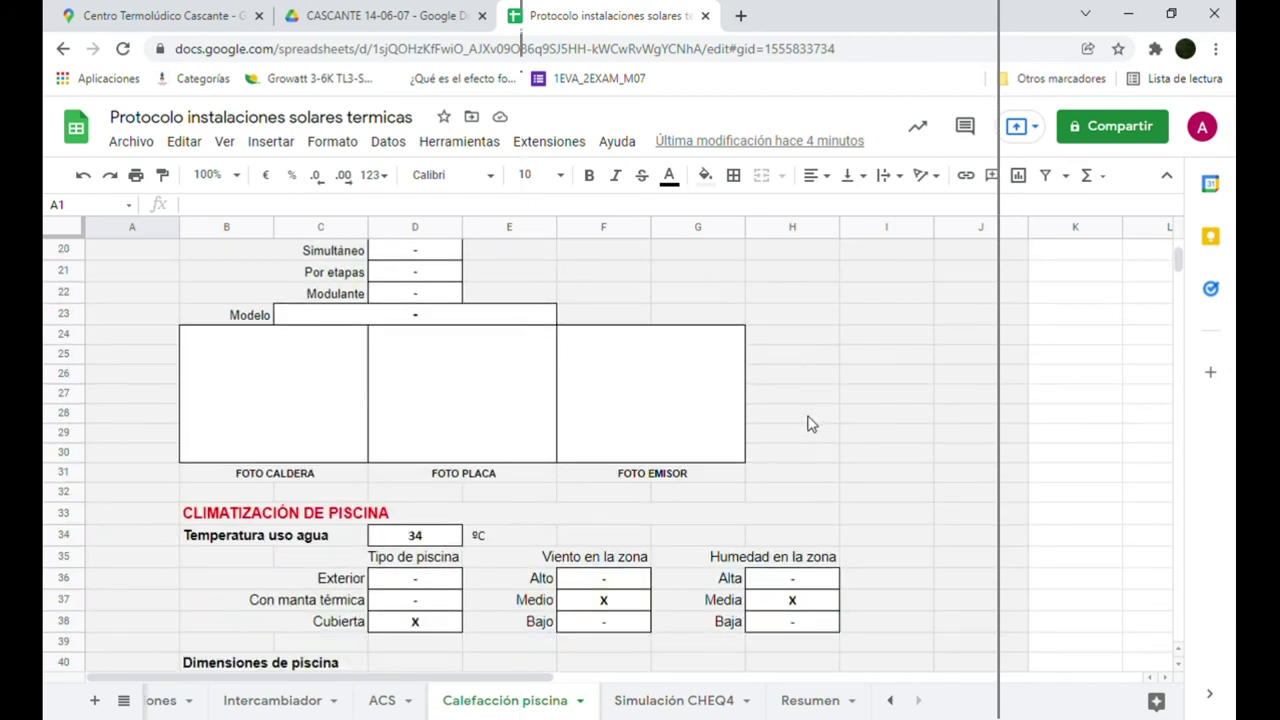
{"action": "scroll", "coordinate": [811, 423], "scroll_direction": "down", "scroll_amount": 3}
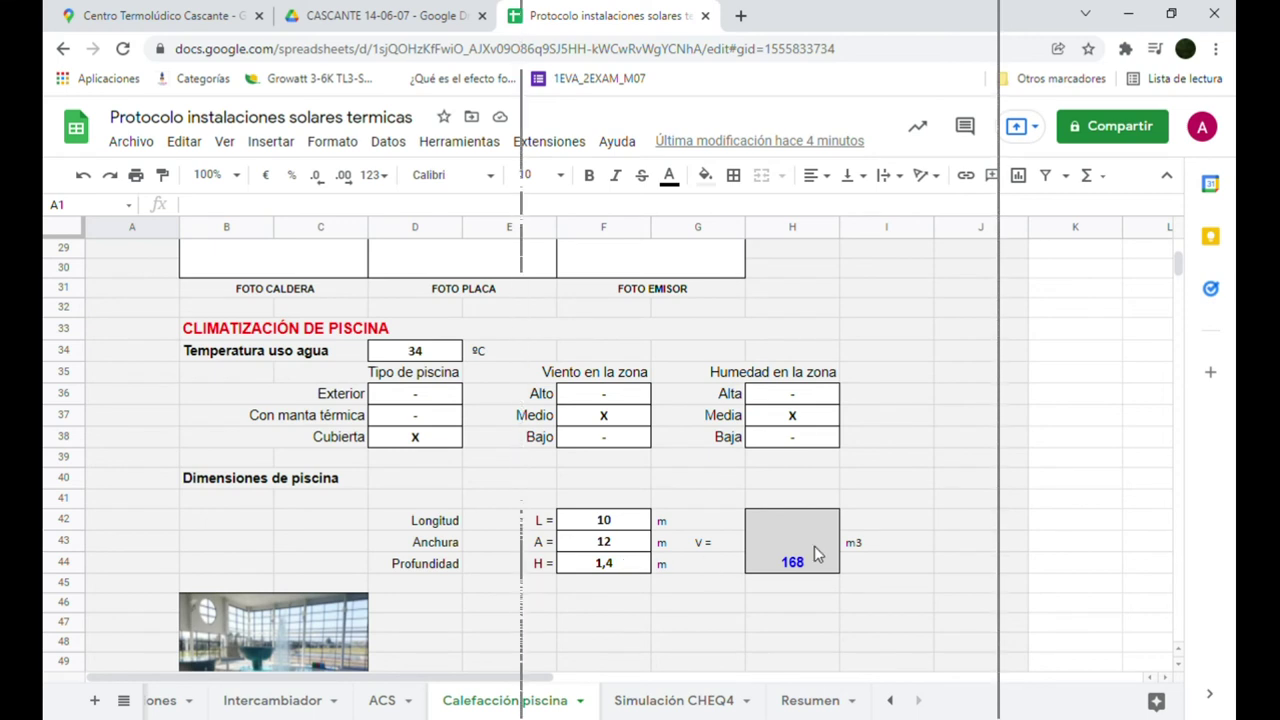
{"action": "scroll", "coordinate": [800, 540], "scroll_direction": "down", "scroll_amount": 4}
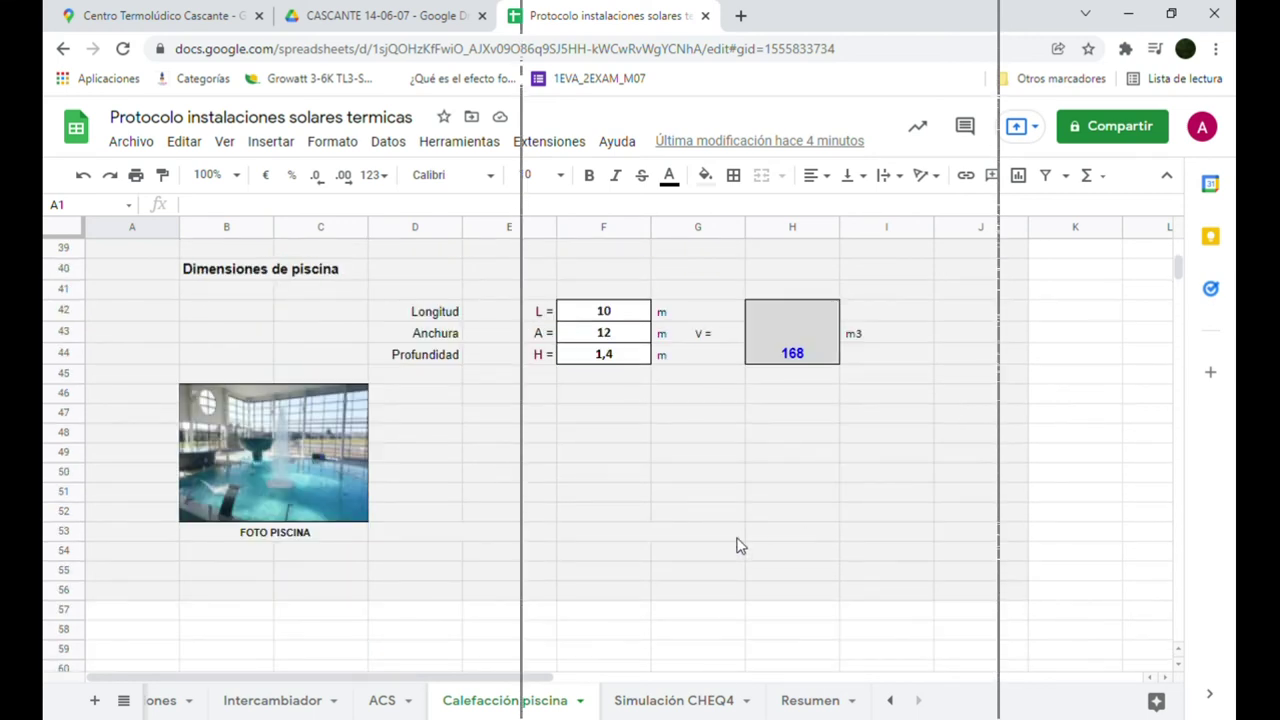
- Enlarge the FOTO PISCINA photo to inspect the pool, and undo the resizing
{"action": "left_click_drag", "start_coordinate": [369, 377], "coordinate": [822, 583]}
{"action": "scroll", "coordinate": [829, 583], "scroll_direction": "down", "scroll_amount": 2}
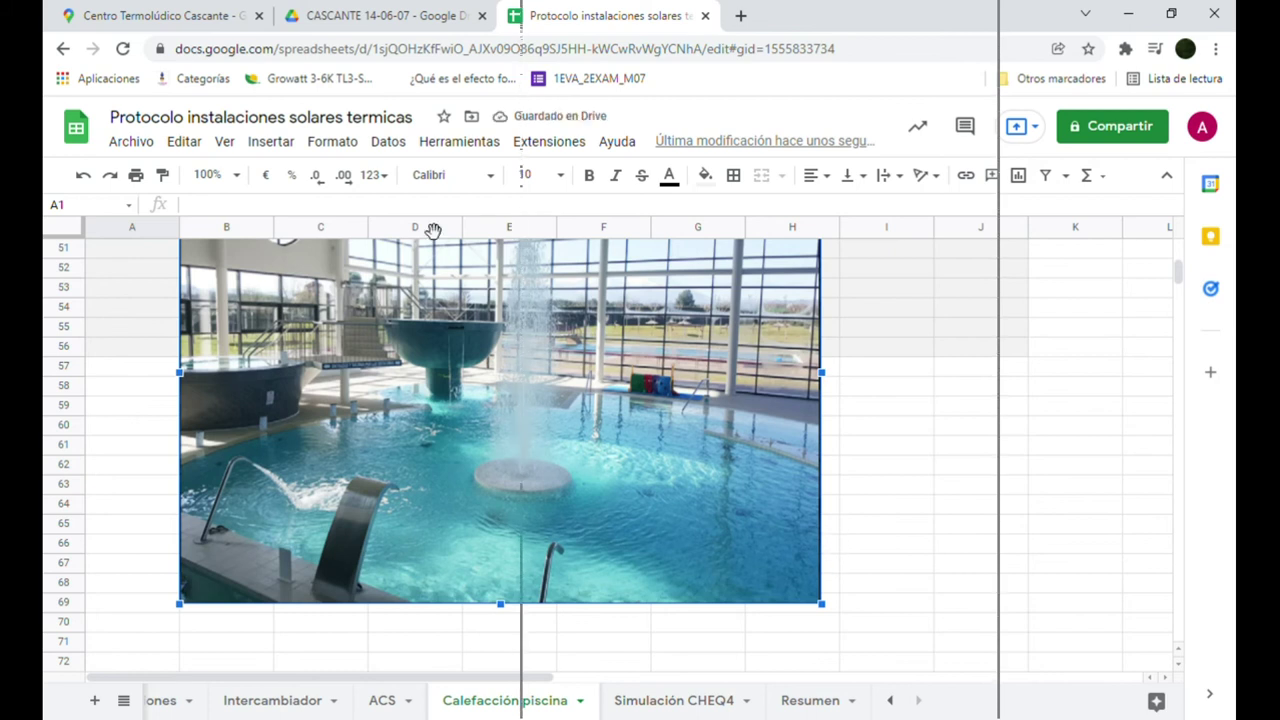
{"action": "left_click", "coordinate": [84, 178]}
- Open the Simulación CHEQ4 sheet and review the location, climate zone, and monthly radiation and temperature data
{"action": "left_click", "coordinate": [634, 697]}
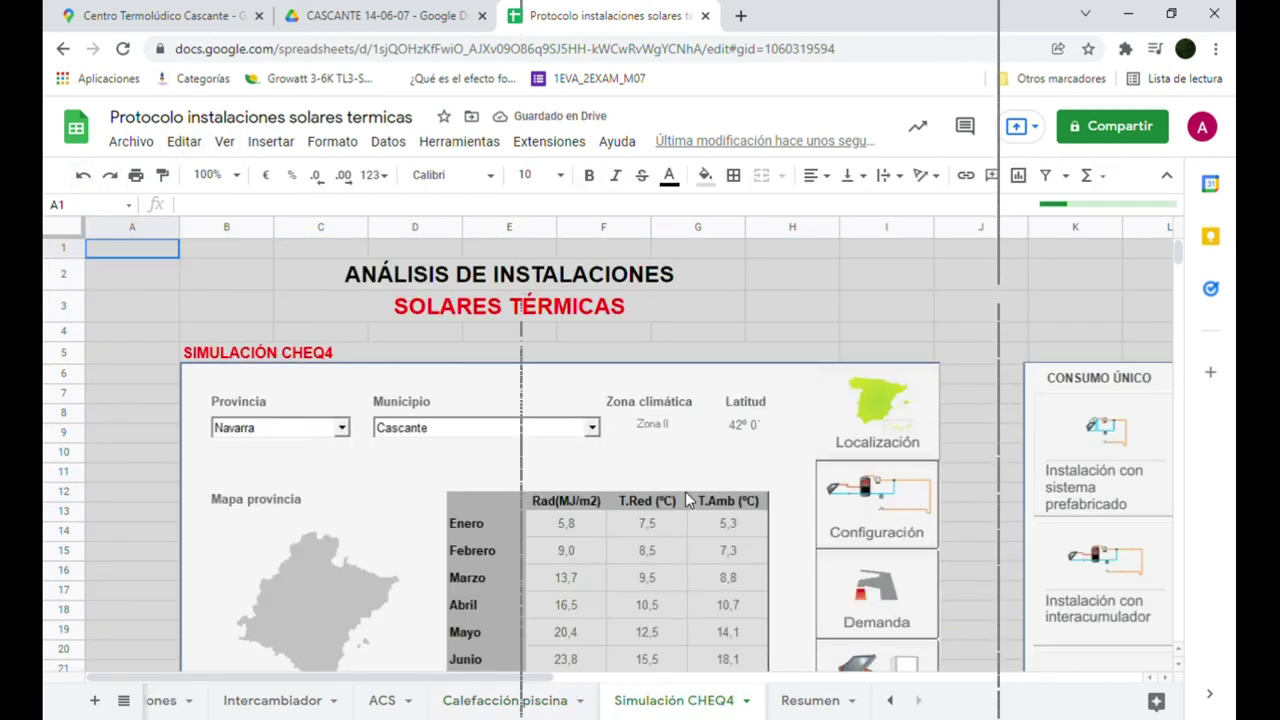
{"action": "scroll", "coordinate": [685, 491], "scroll_direction": "down", "scroll_amount": 1}
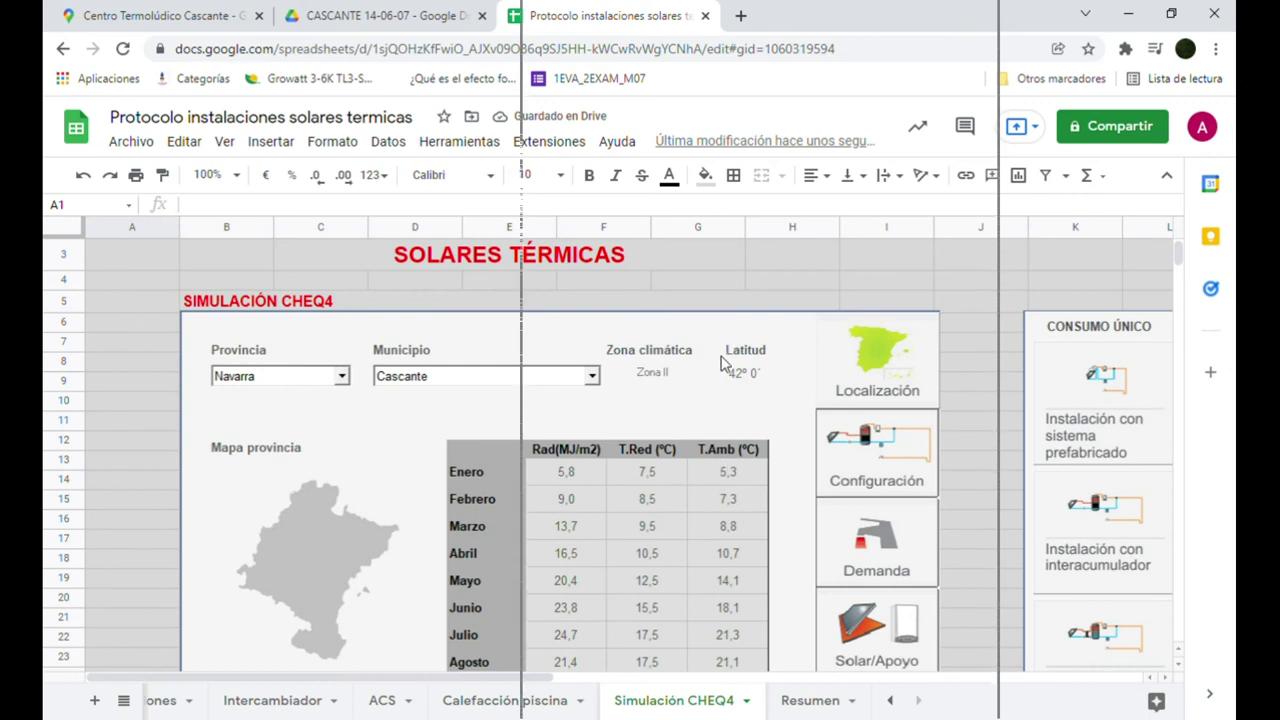
{"action": "scroll", "coordinate": [724, 360], "scroll_direction": "down", "scroll_amount": 5}
{"action": "scroll", "coordinate": [724, 358], "scroll_direction": "up", "scroll_amount": 5}
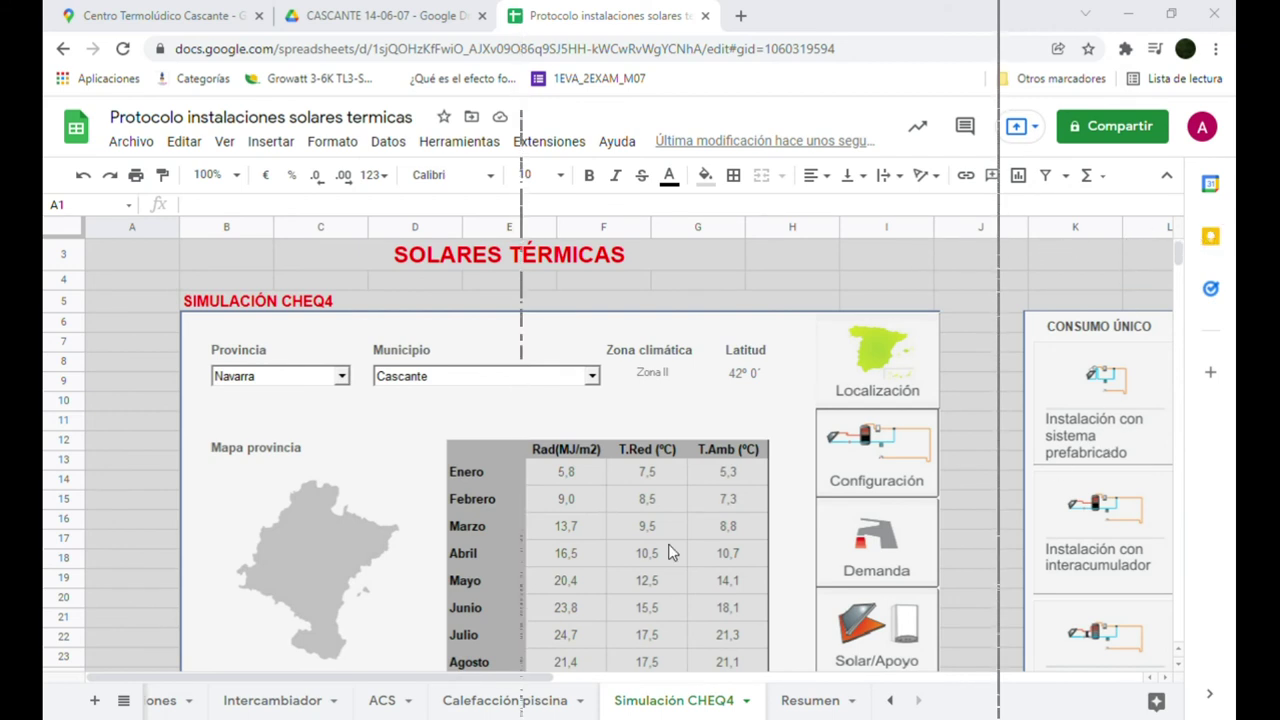
{"action": "key", "text": "ctrl+a"}
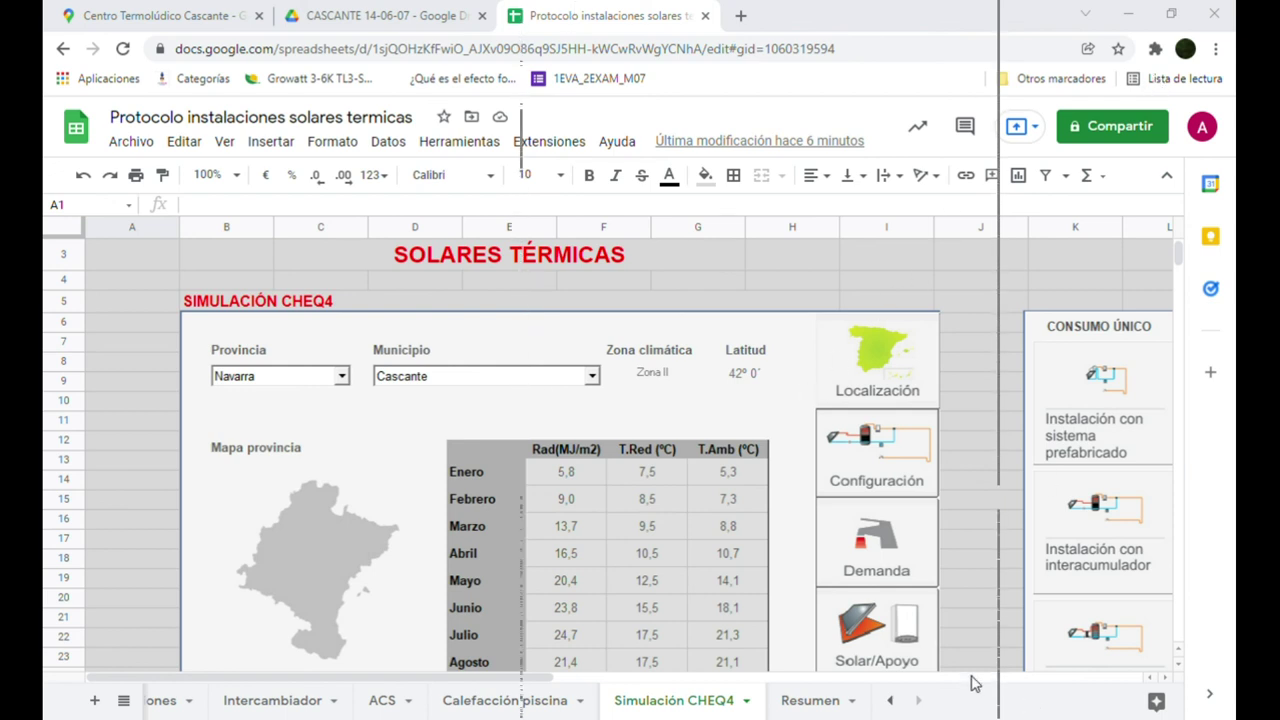
- Open the Resumen sheet and review the results table, regulatory compliance, collector and storage ratios, and monthly energy and solar fraction chart
{"action": "left_click", "coordinate": [806, 701]}
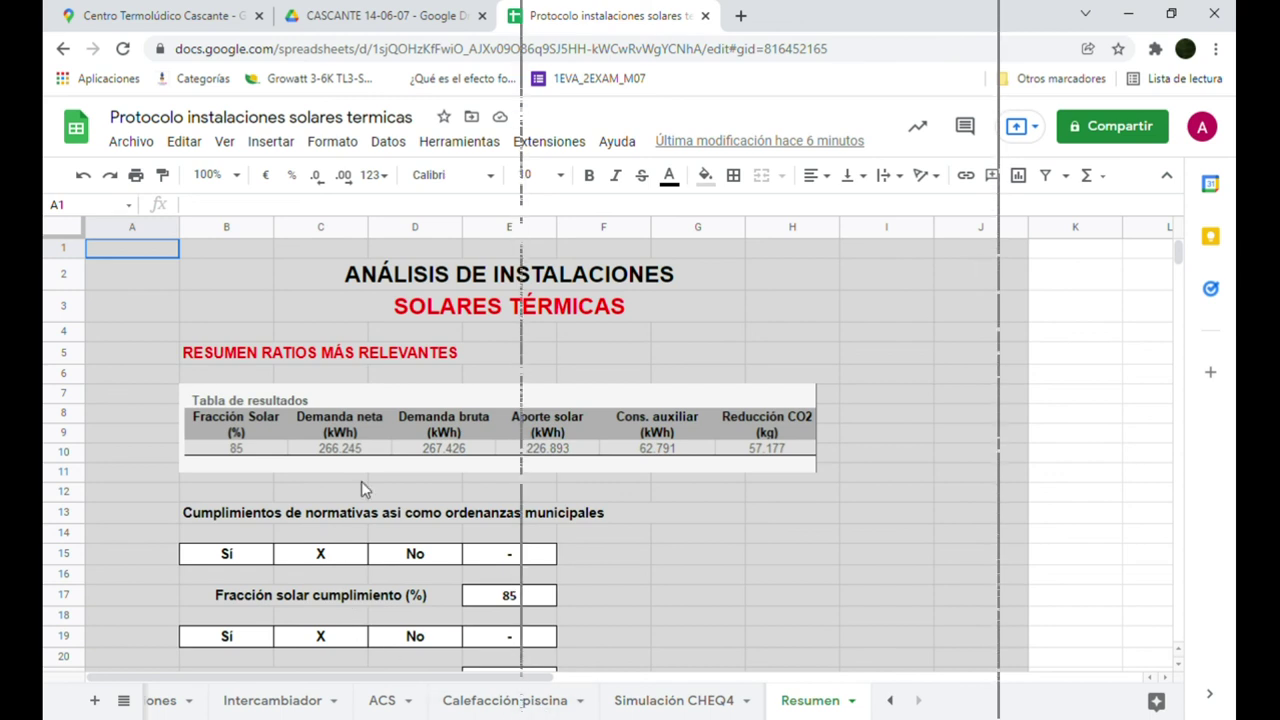
{"action": "scroll", "coordinate": [366, 480], "scroll_direction": "down", "scroll_amount": 3}
{"action": "scroll", "coordinate": [366, 484], "scroll_direction": "up", "scroll_amount": 2}
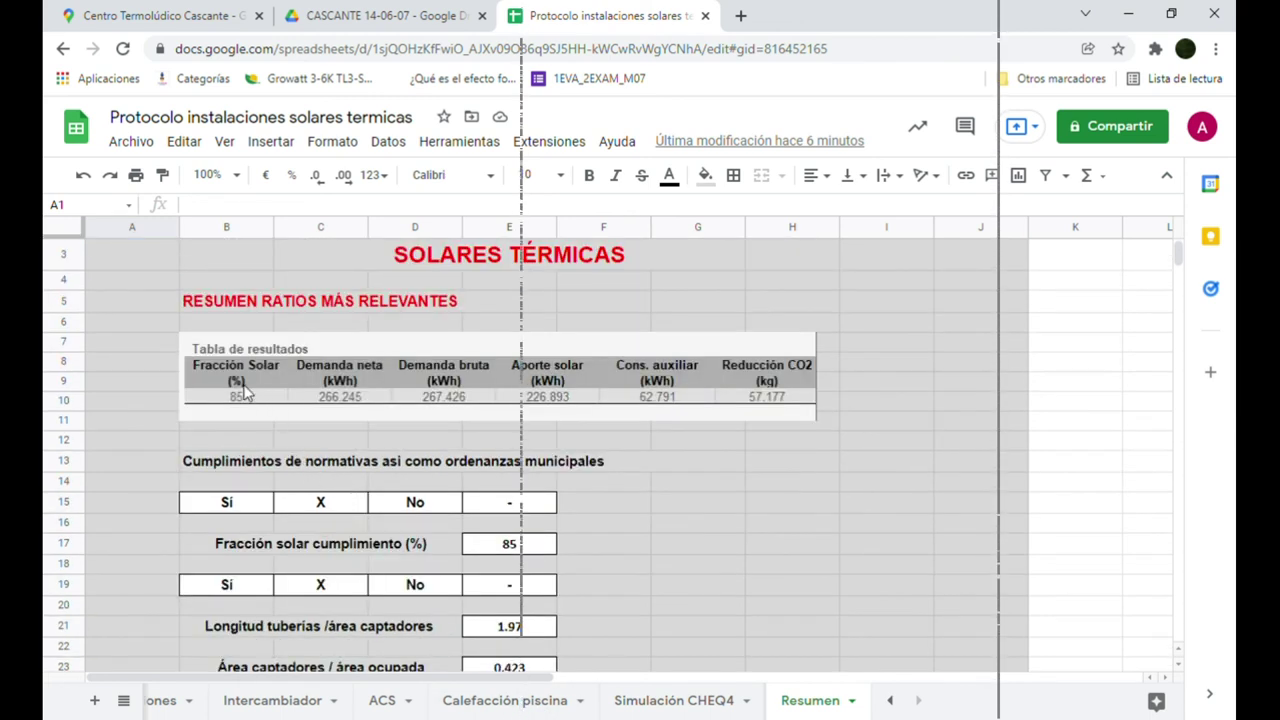
{"action": "scroll", "coordinate": [272, 410], "scroll_direction": "down", "scroll_amount": 1}
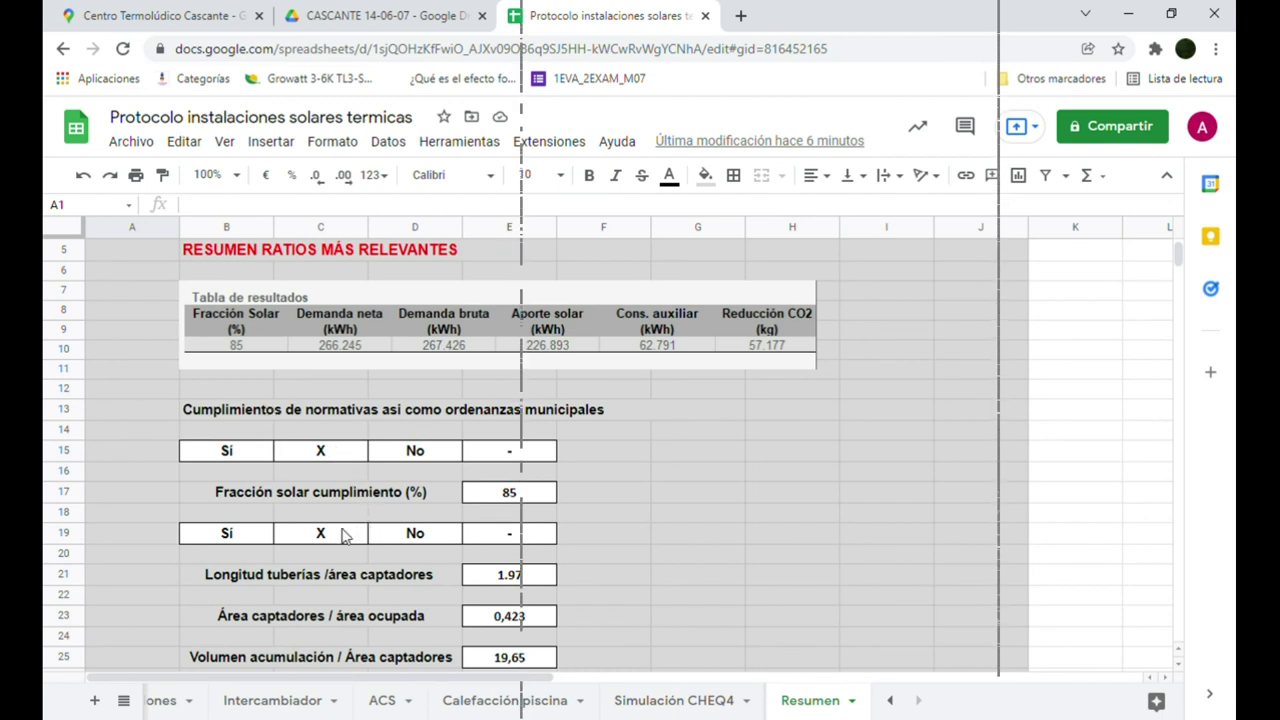
{"action": "scroll", "coordinate": [434, 570], "scroll_direction": "down", "scroll_amount": 2}
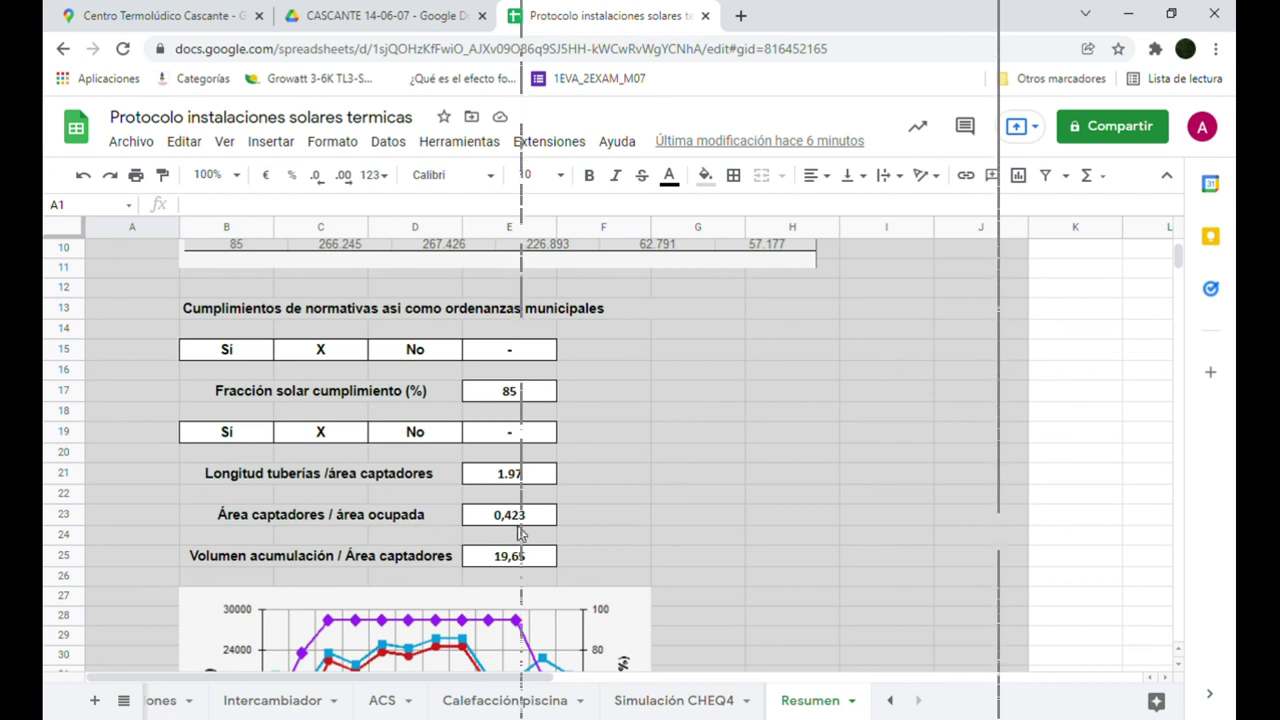
{"action": "scroll", "coordinate": [518, 533], "scroll_direction": "down", "scroll_amount": 2}
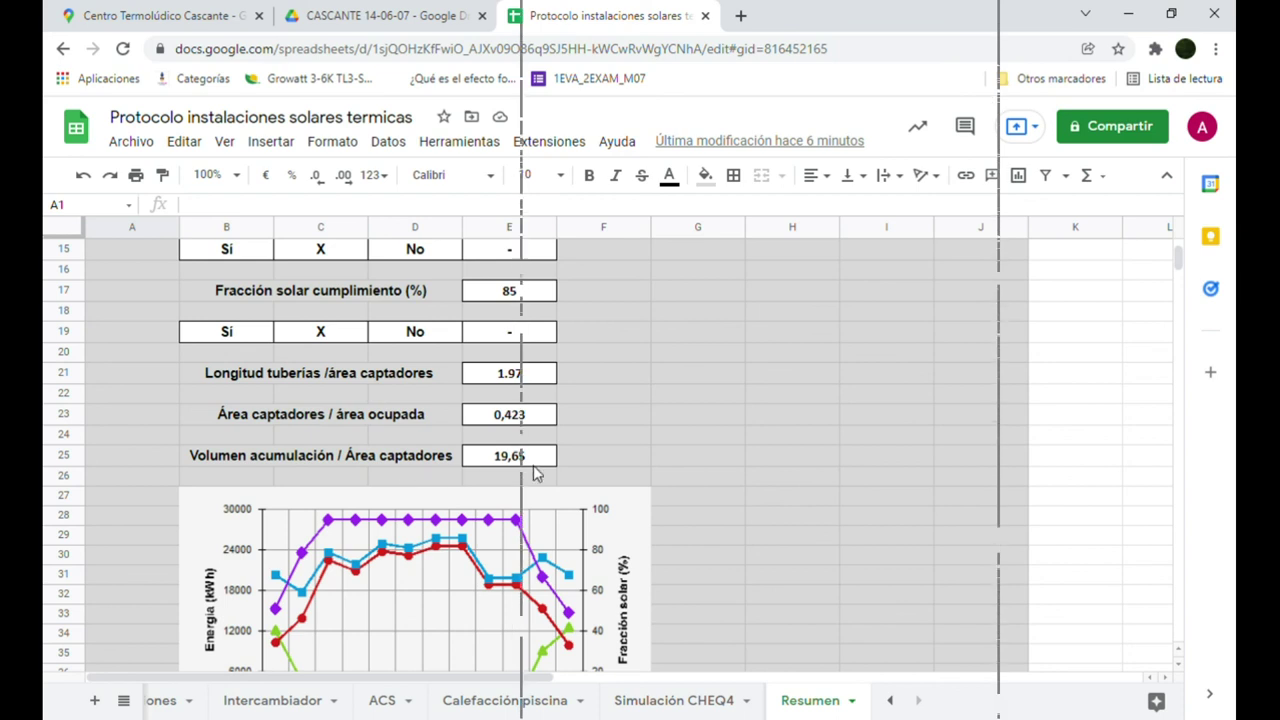
{"action": "scroll", "coordinate": [537, 473], "scroll_direction": "down", "scroll_amount": 4}
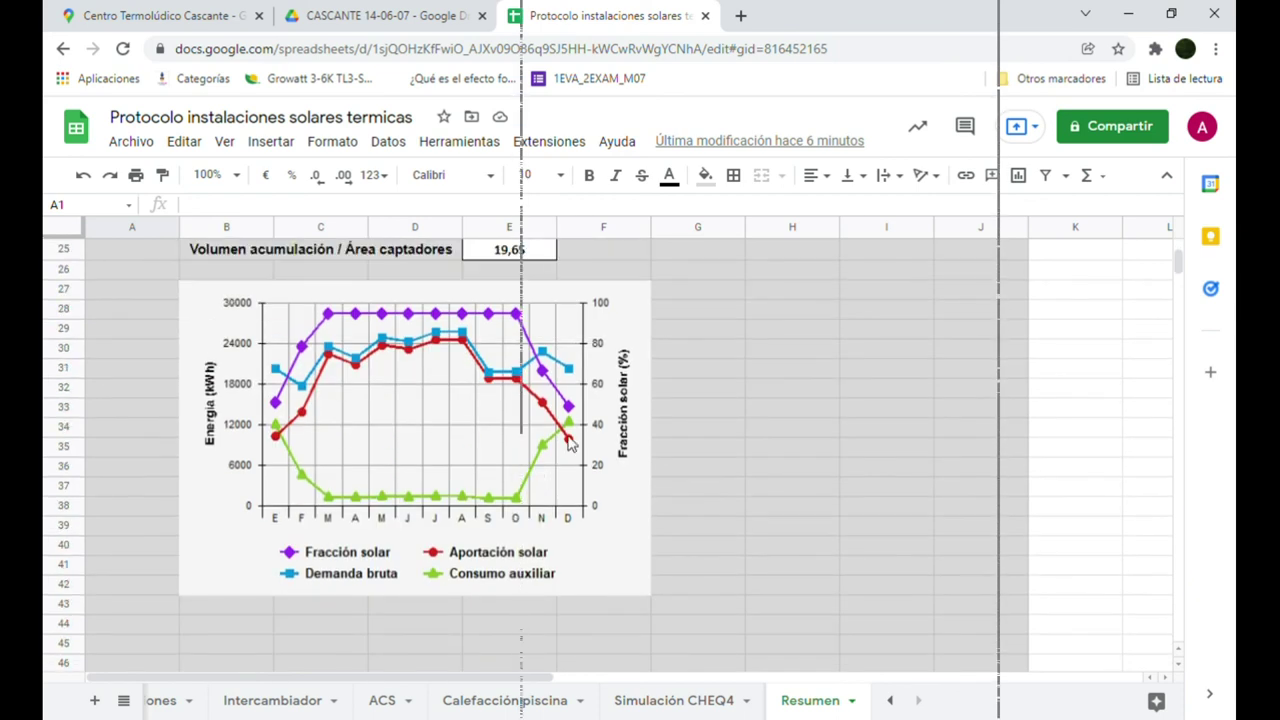